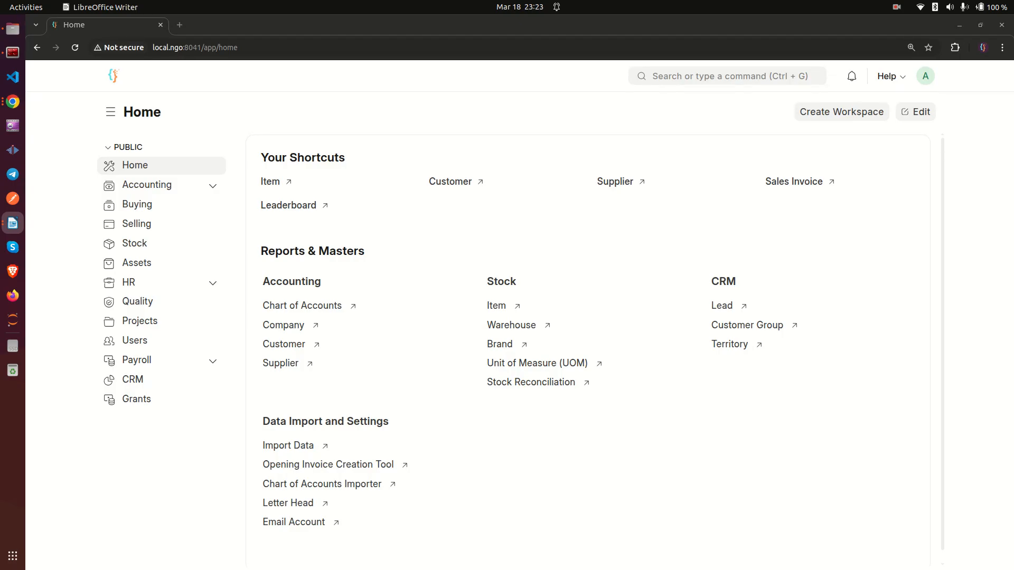
- Open the OnePlus 10T record from the Item list
{"action": "left_click", "coordinate": [410, 118]}
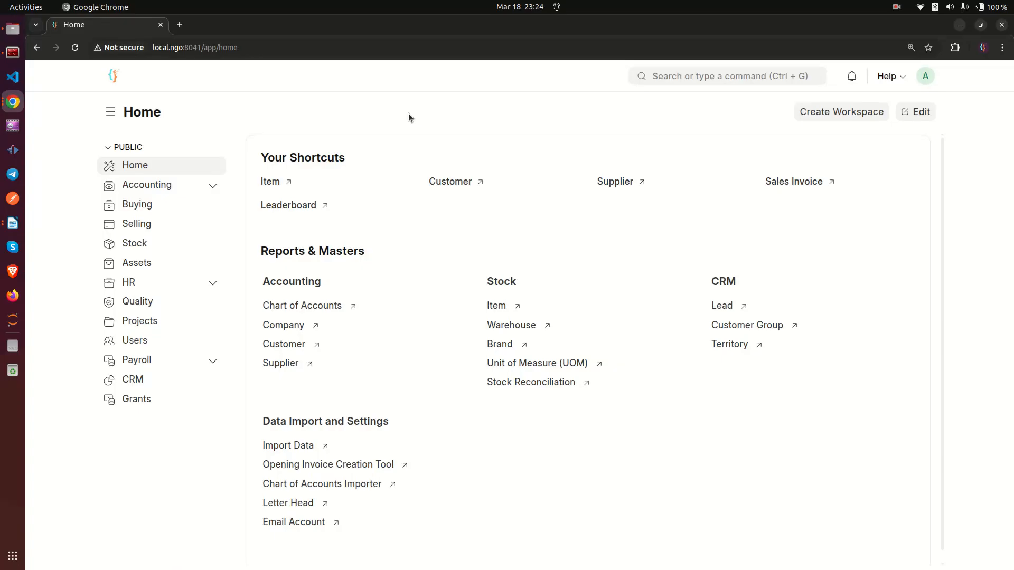
{"action": "left_click", "coordinate": [270, 181]}
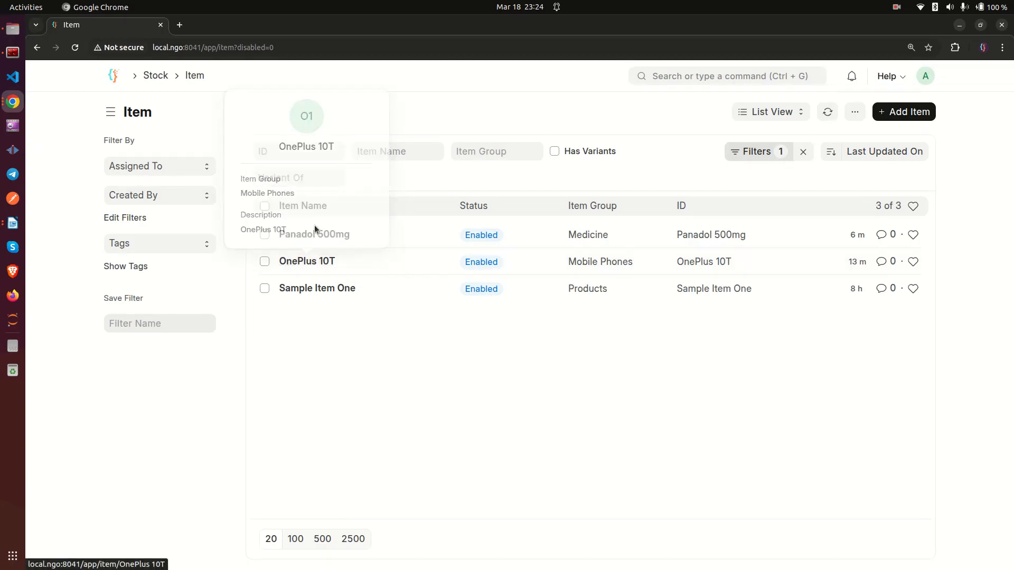
{"action": "left_click", "coordinate": [322, 264]}
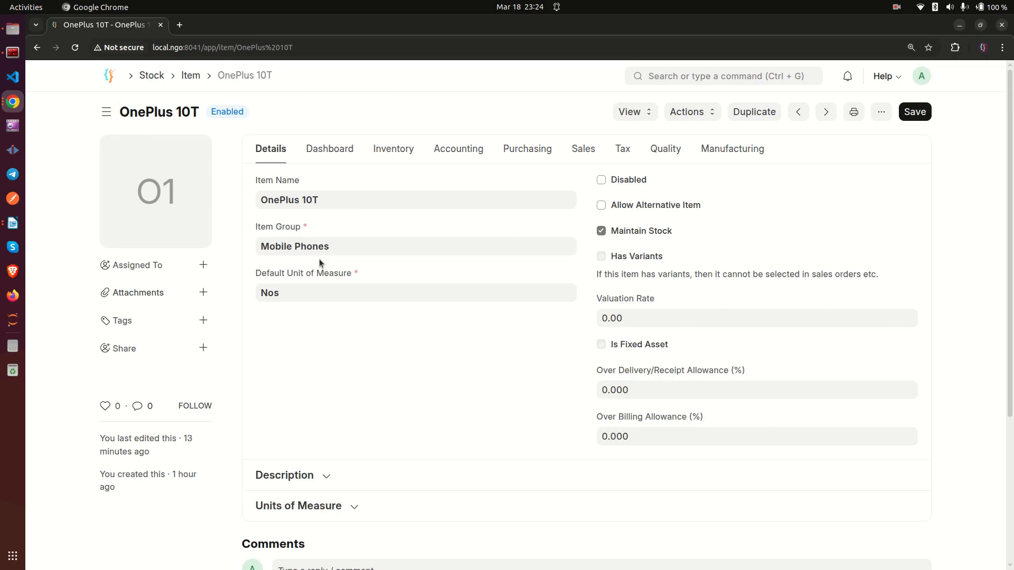
- Search the web for "oneplus 10t" in a separate tab and close that tab after viewing the results
{"action": "left_click", "coordinate": [179, 25]}
{"action": "type", "text": "one"}
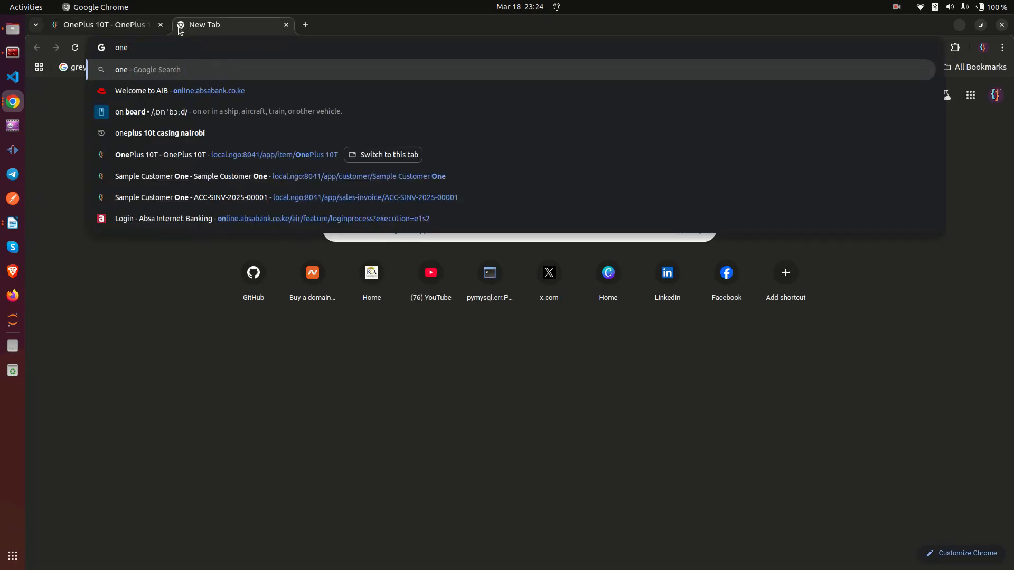
{"action": "type", "text": "plus 10t"}
{"action": "key", "text": "Return"}
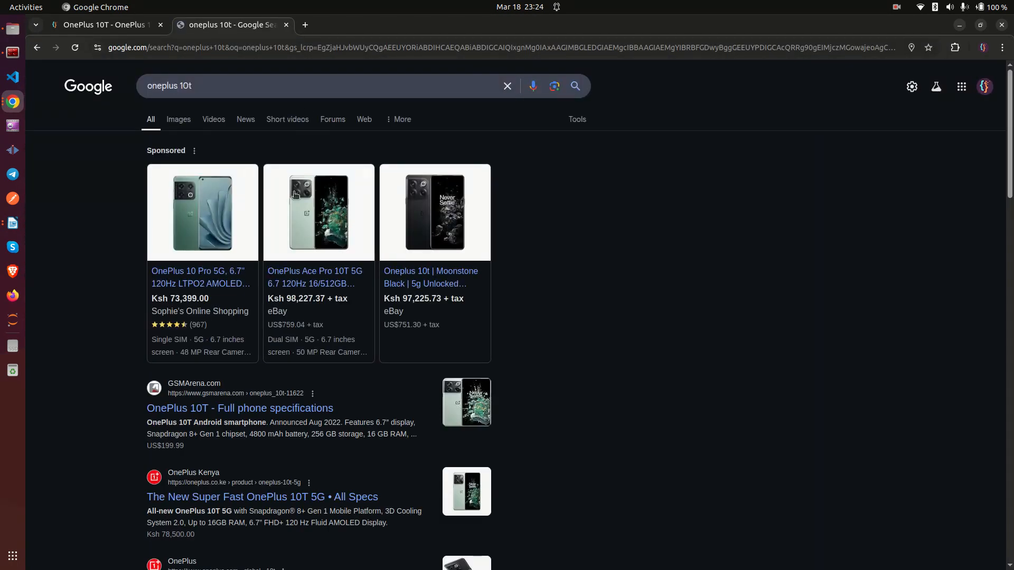
{"action": "left_click", "coordinate": [285, 24]}
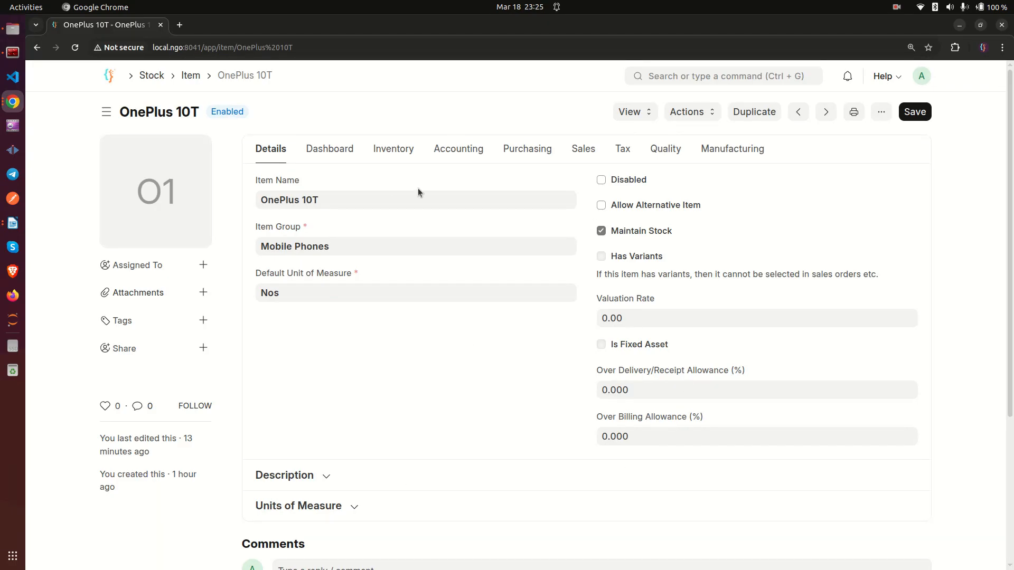
- Examine the Serial Nos and Batches settings in the OnePlus 10T item's inventory details, especially Has Serial No
{"action": "left_click", "coordinate": [400, 150]}
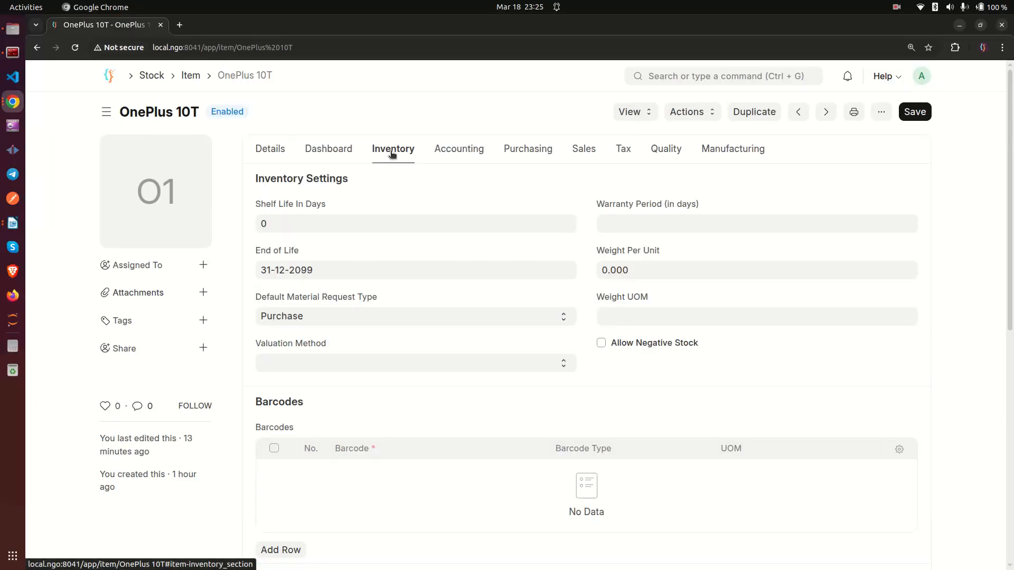
{"action": "scroll", "coordinate": [411, 391], "scroll_direction": "down", "scroll_amount": 8}
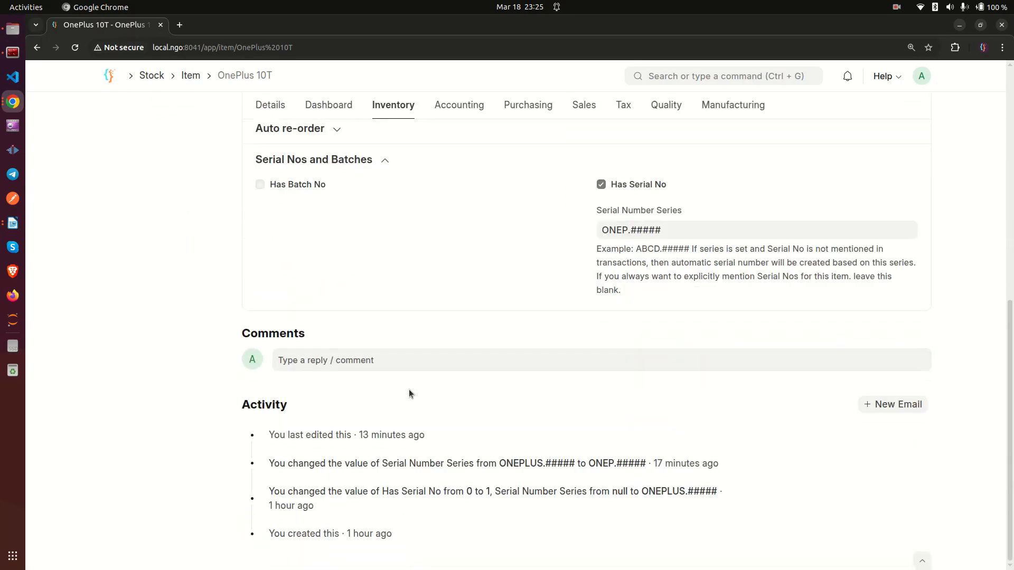
{"action": "scroll", "coordinate": [410, 378], "scroll_direction": "up", "scroll_amount": 3}
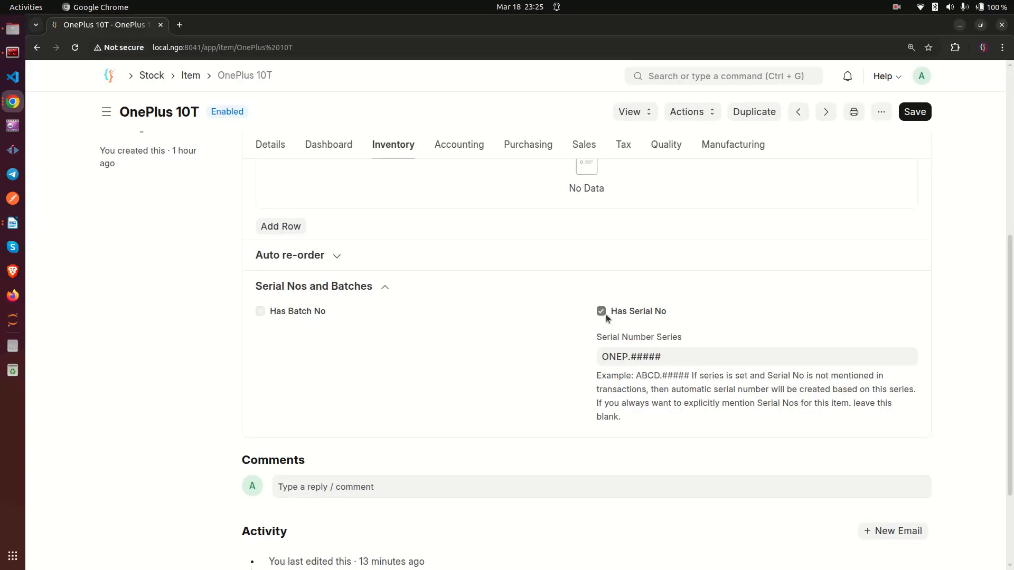
{"action": "left_click_drag", "start_coordinate": [612, 312], "coordinate": [672, 319]}
{"action": "left_click", "coordinate": [619, 321]}
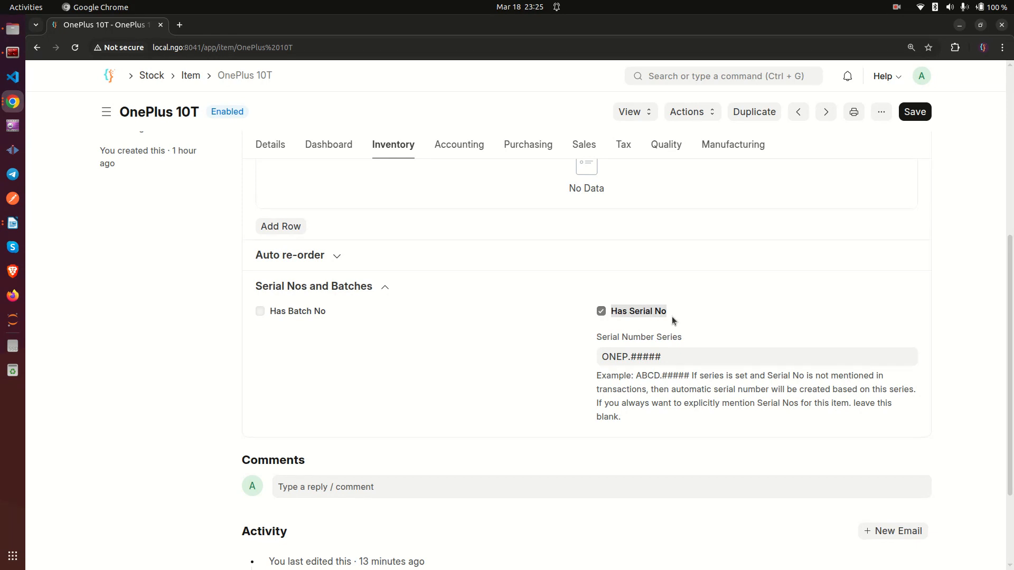
{"action": "left_click", "coordinate": [614, 314]}
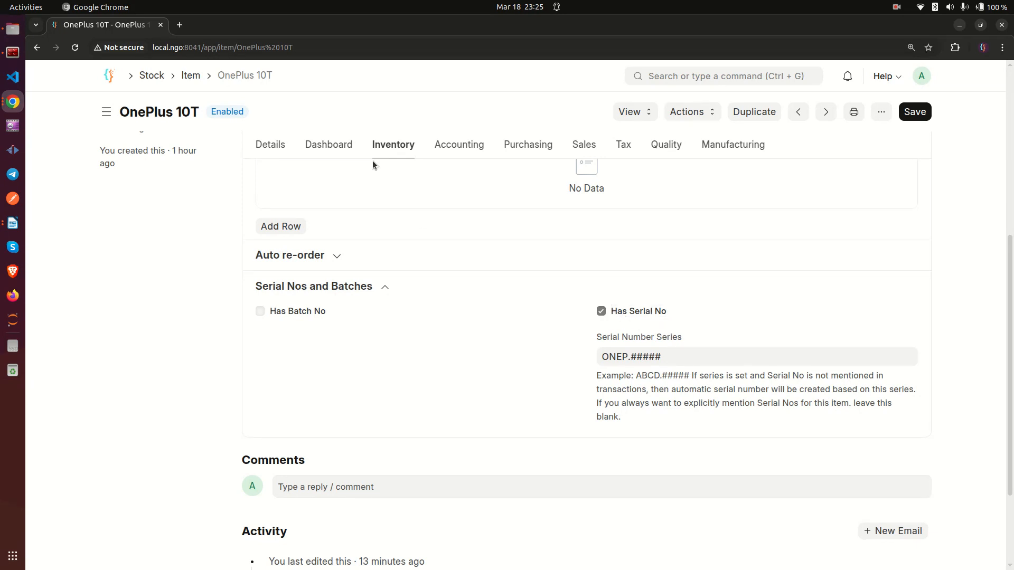
- Open the Item list in a separate tab and start a new item in the full form
{"action": "right_click", "coordinate": [191, 76]}
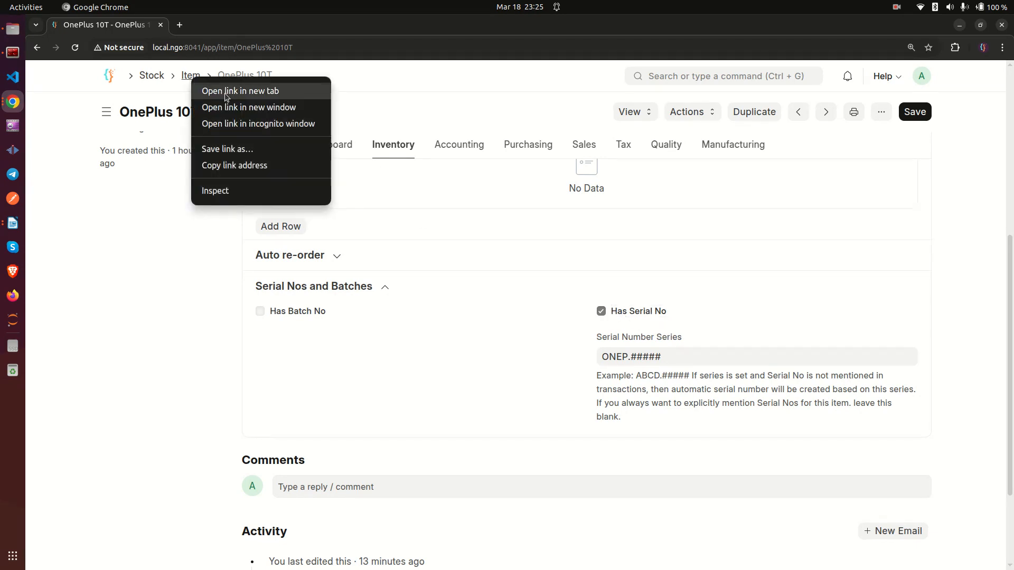
{"action": "left_click", "coordinate": [199, 90]}
{"action": "left_click", "coordinate": [206, 24]}
{"action": "left_click", "coordinate": [904, 112]}
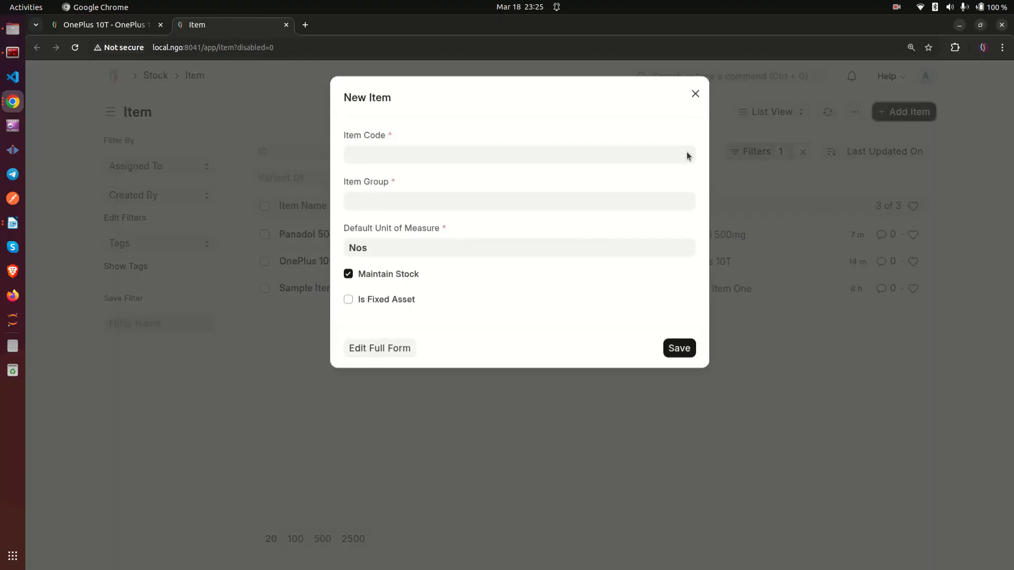
{"action": "left_click", "coordinate": [371, 351]}
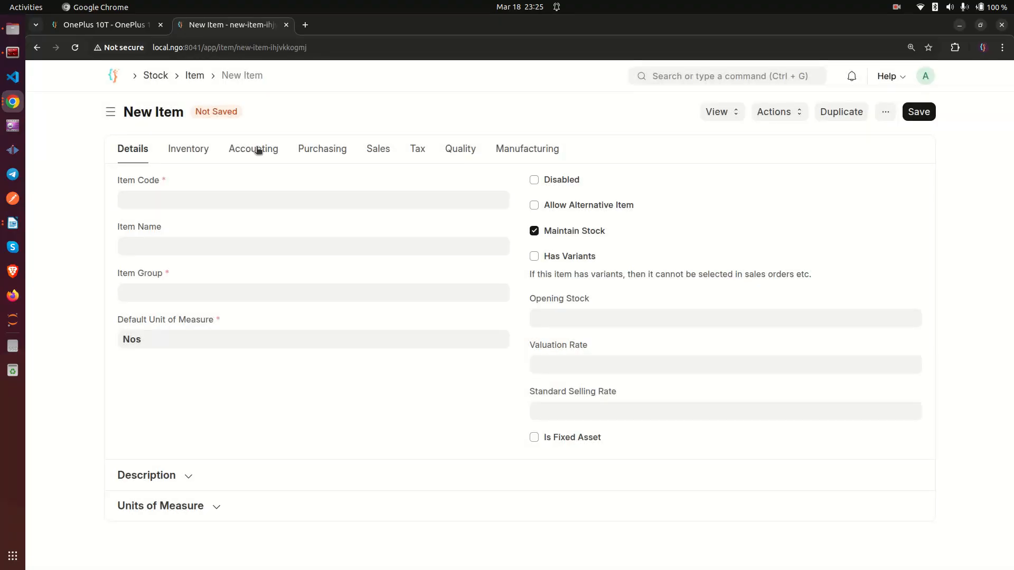
- Enable Has Serial No in the new item's Serial Nos and Batches inventory settings
{"action": "left_click", "coordinate": [254, 152]}
{"action": "left_click", "coordinate": [206, 147]}
{"action": "scroll", "coordinate": [296, 294], "scroll_direction": "down", "scroll_amount": 2}
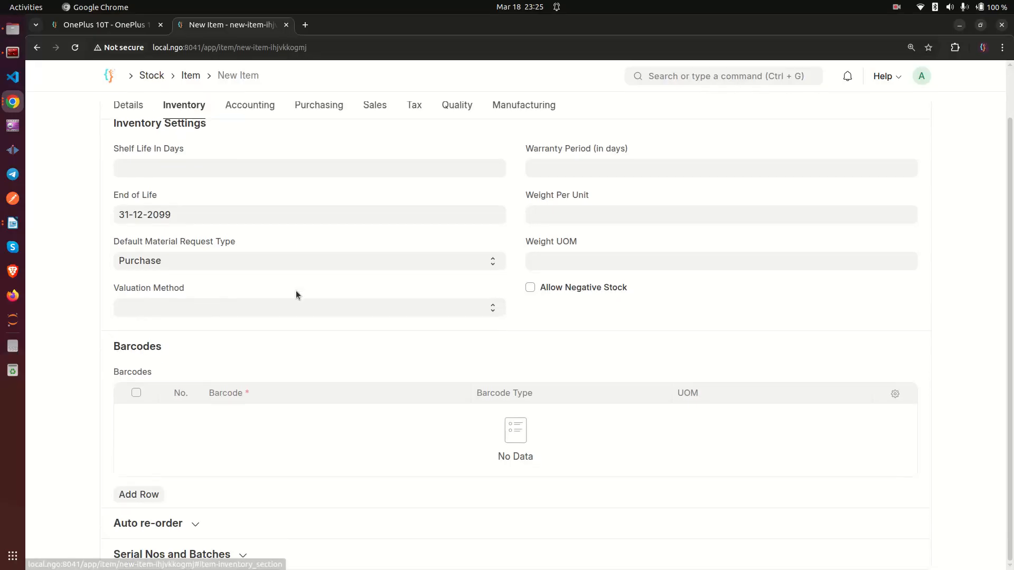
{"action": "left_click", "coordinate": [216, 553]}
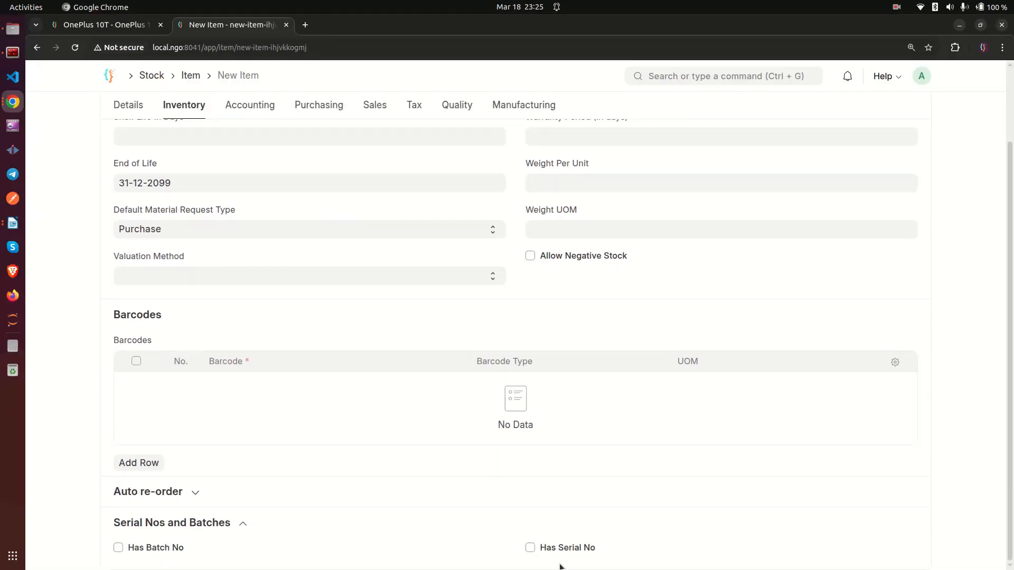
{"action": "left_click", "coordinate": [568, 551]}
{"action": "scroll", "coordinate": [608, 523], "scroll_direction": "down", "scroll_amount": 3}
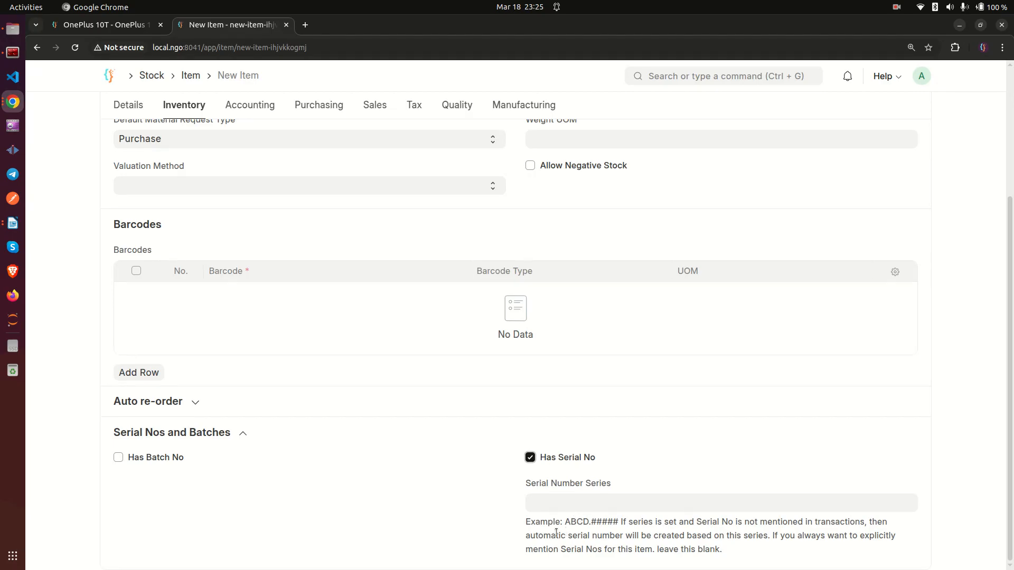
- Examine the new item's Has Serial No option, Serial Number Series field and its help text, and close the unsaved item
{"action": "left_click_drag", "start_coordinate": [537, 521], "coordinate": [675, 526]}
{"action": "left_click", "coordinate": [675, 527]}
{"action": "left_click", "coordinate": [605, 503]}
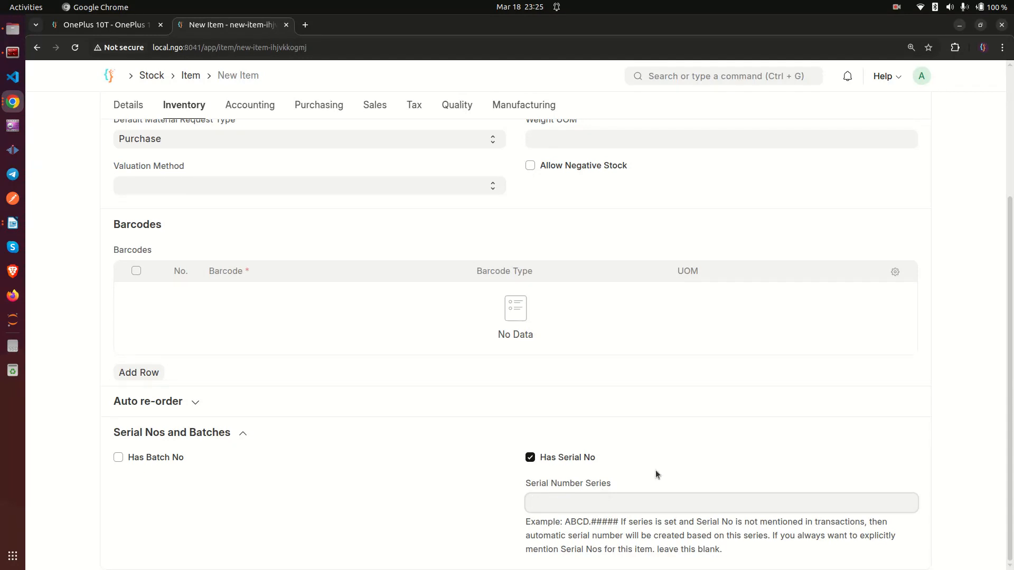
{"action": "left_click_drag", "start_coordinate": [529, 487], "coordinate": [627, 486]}
{"action": "left_click", "coordinate": [577, 499]}
{"action": "left_click_drag", "start_coordinate": [541, 459], "coordinate": [601, 462]}
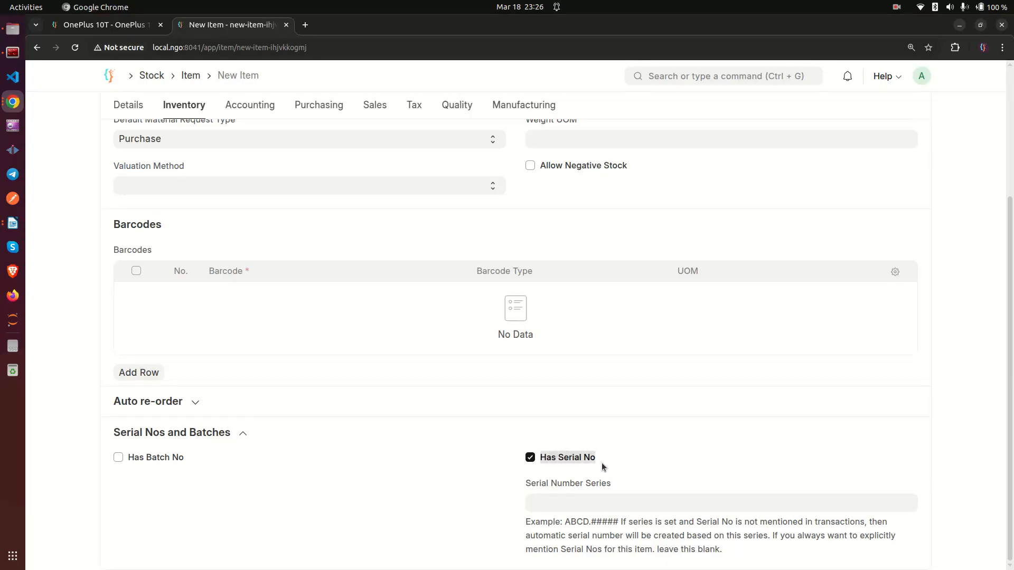
{"action": "left_click", "coordinate": [544, 486]}
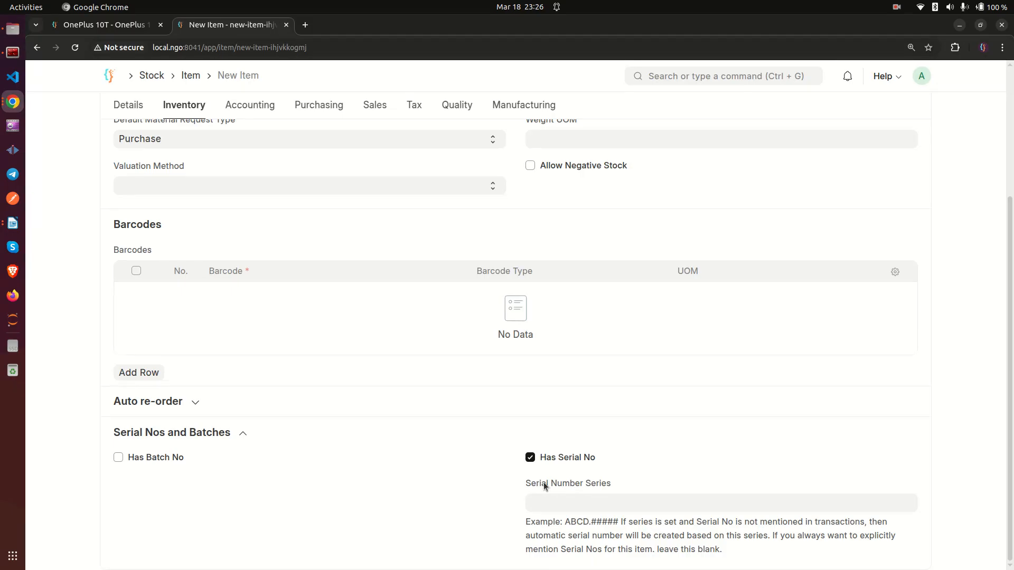
{"action": "left_click", "coordinate": [553, 502]}
{"action": "left_click_drag", "start_coordinate": [526, 484], "coordinate": [631, 490]}
{"action": "left_click", "coordinate": [634, 479]}
{"action": "left_click", "coordinate": [541, 504]}
{"action": "scroll", "coordinate": [585, 523], "scroll_direction": "up", "scroll_amount": 3}
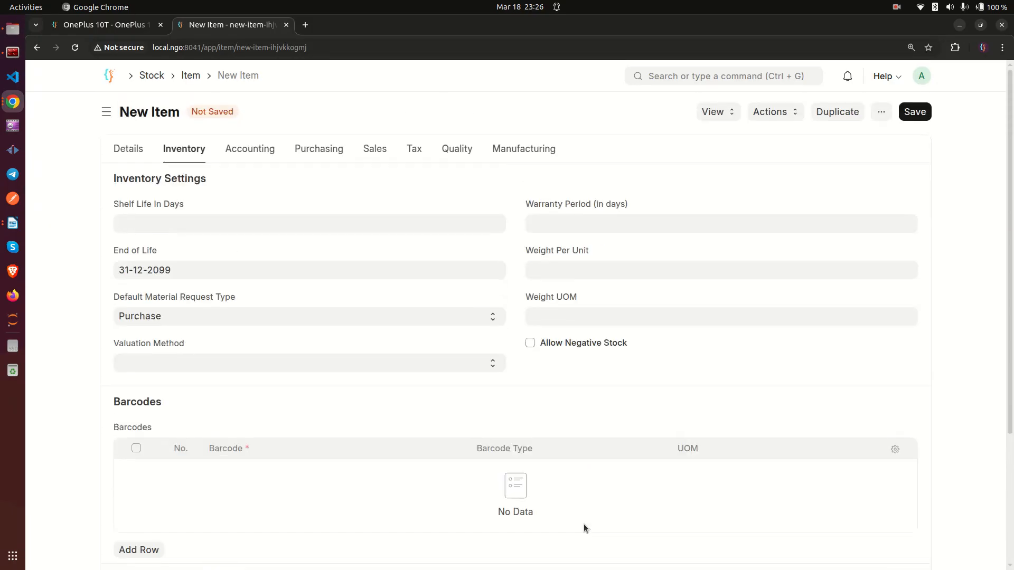
{"action": "scroll", "coordinate": [578, 485], "scroll_direction": "down", "scroll_amount": 3}
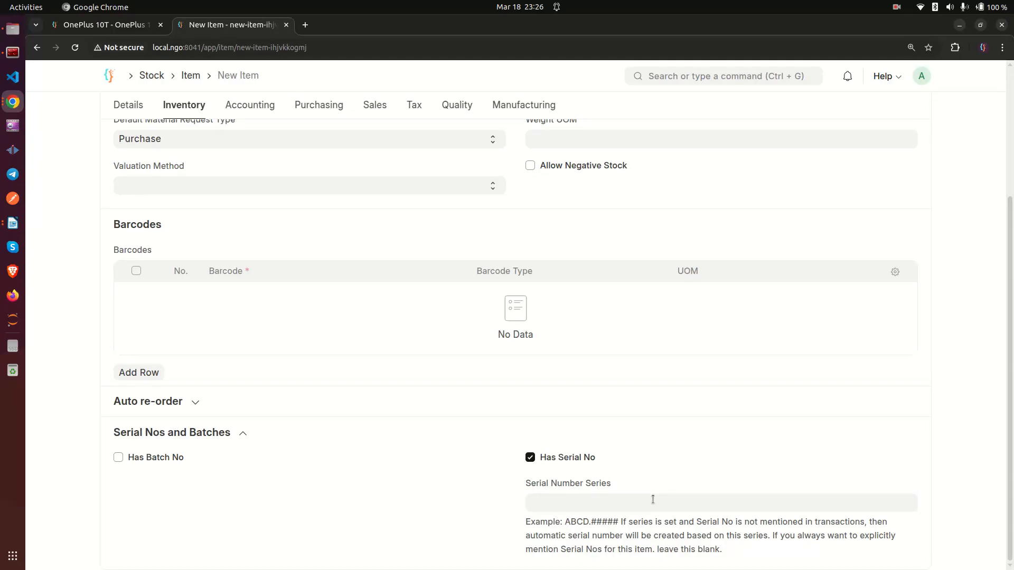
{"action": "left_click_drag", "start_coordinate": [528, 486], "coordinate": [642, 484]}
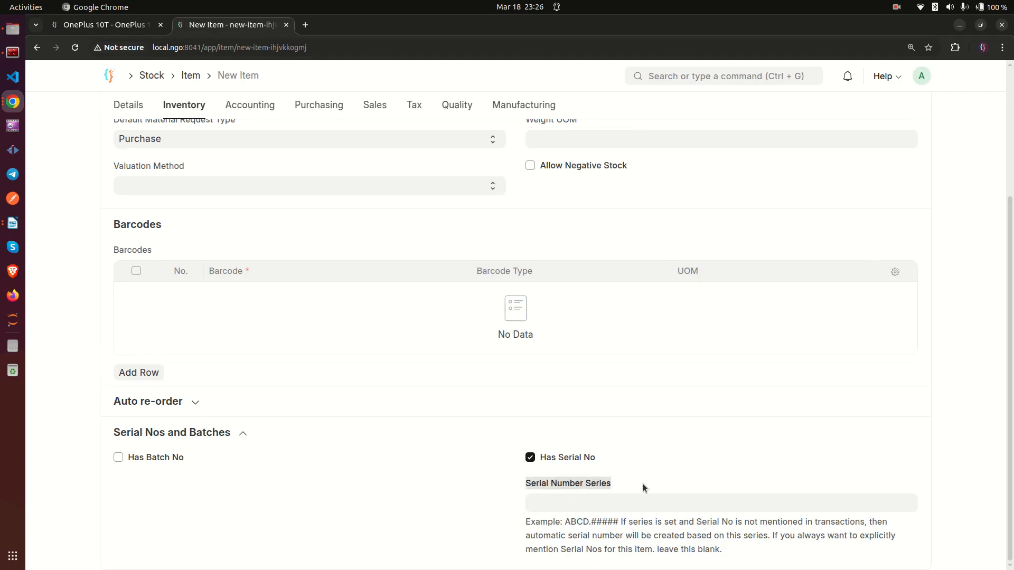
{"action": "scroll", "coordinate": [642, 484], "scroll_direction": "up", "scroll_amount": 3}
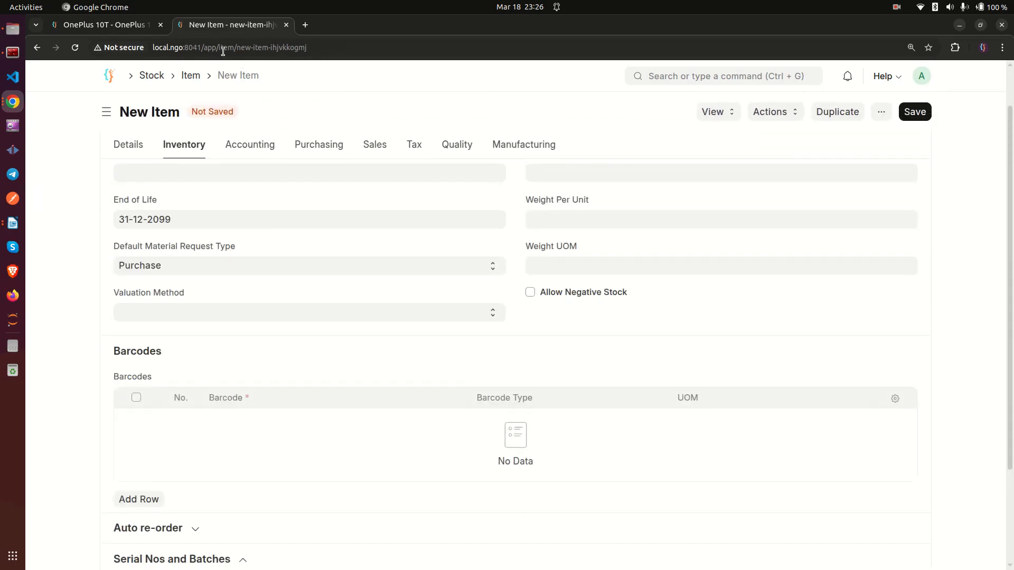
{"action": "left_click", "coordinate": [287, 25]}
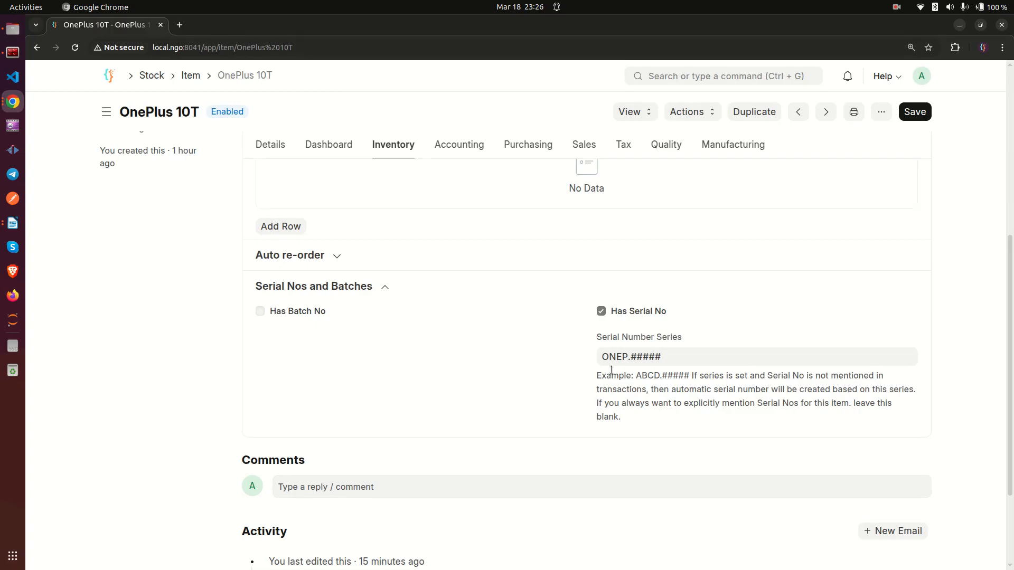
- Review the Serial Number Series format on the OnePlus 10T item, including its prefix and number placeholders
{"action": "scroll", "coordinate": [208, 129], "scroll_direction": "up", "scroll_amount": 1}
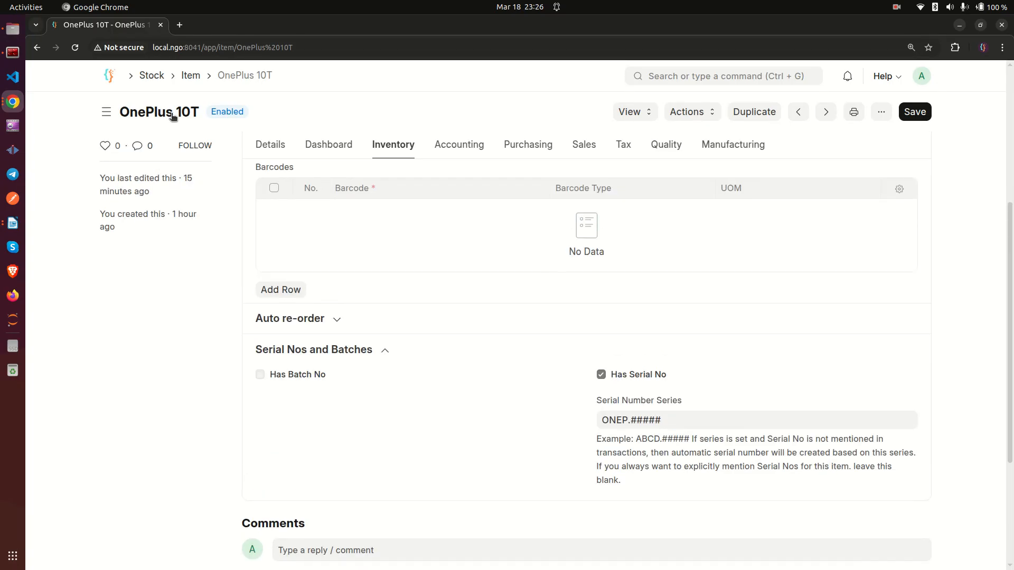
{"action": "scroll", "coordinate": [649, 396], "scroll_direction": "down", "scroll_amount": 4}
{"action": "scroll", "coordinate": [606, 253], "scroll_direction": "up", "scroll_amount": 1}
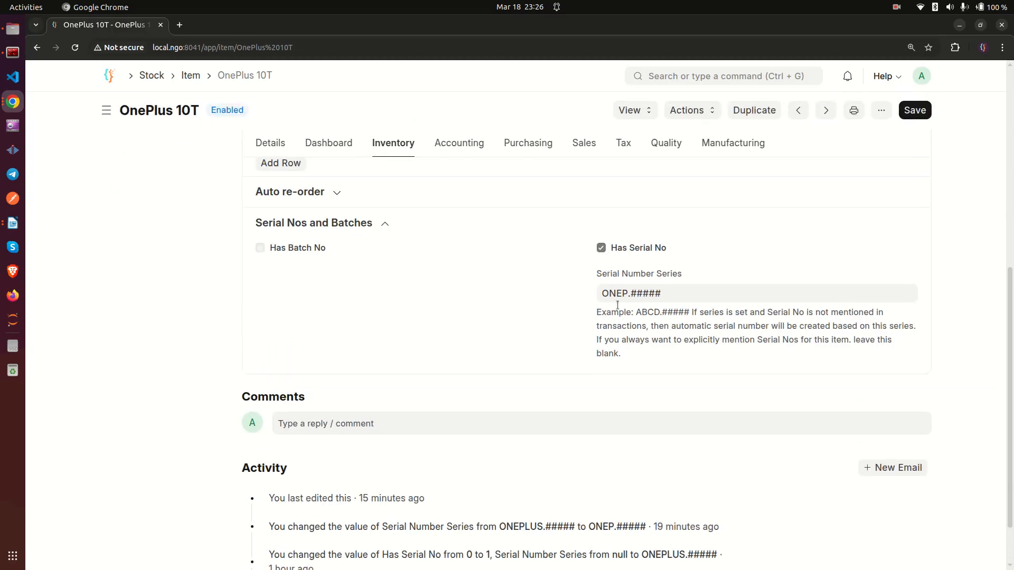
{"action": "left_click", "coordinate": [603, 295]}
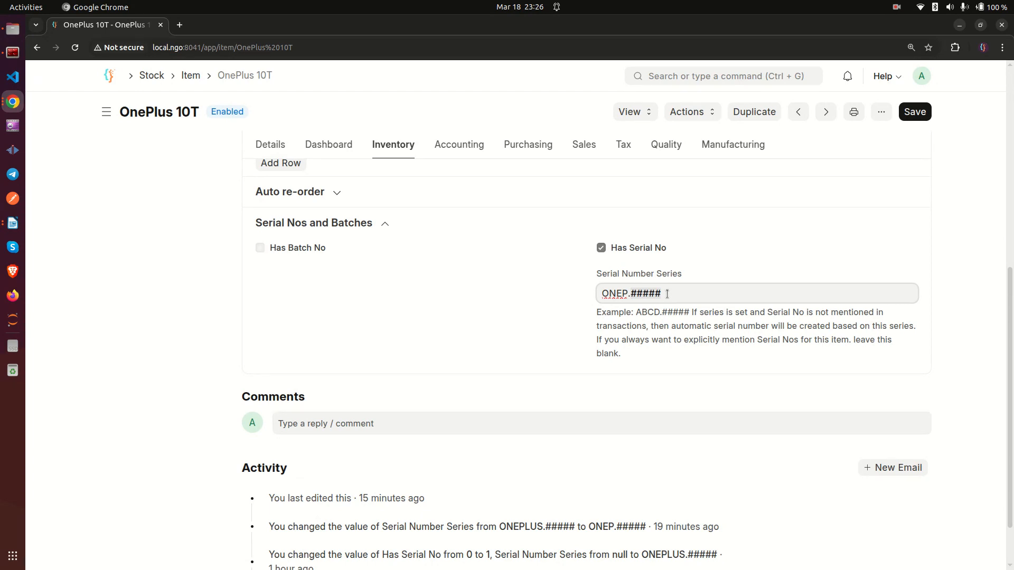
{"action": "left_click", "coordinate": [449, 321]}
{"action": "scroll", "coordinate": [594, 281], "scroll_direction": "up", "scroll_amount": 4}
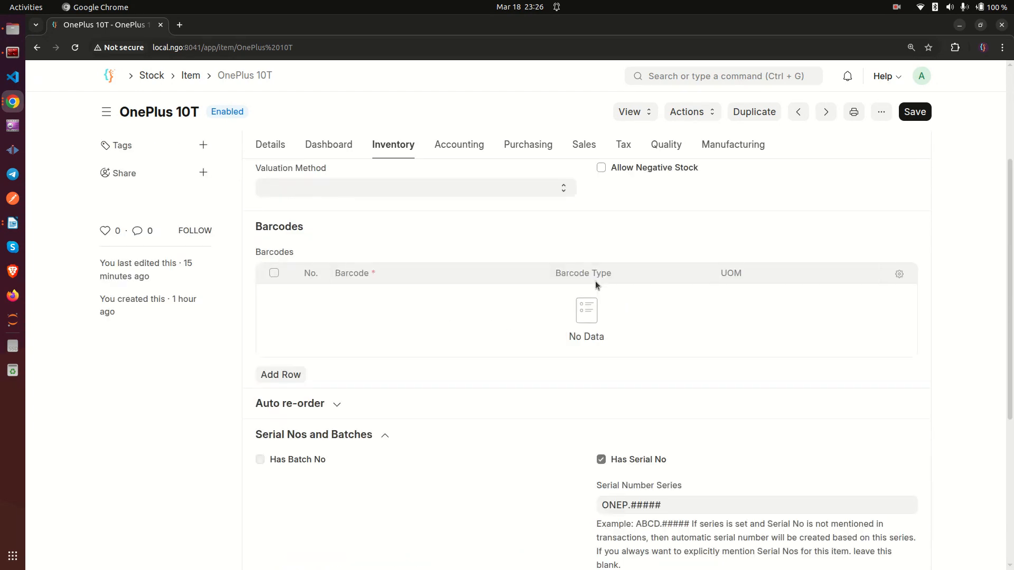
- Find the Purchase Order list and create a new purchase order with Supplier One as the supplier
{"action": "left_click", "coordinate": [709, 76]}
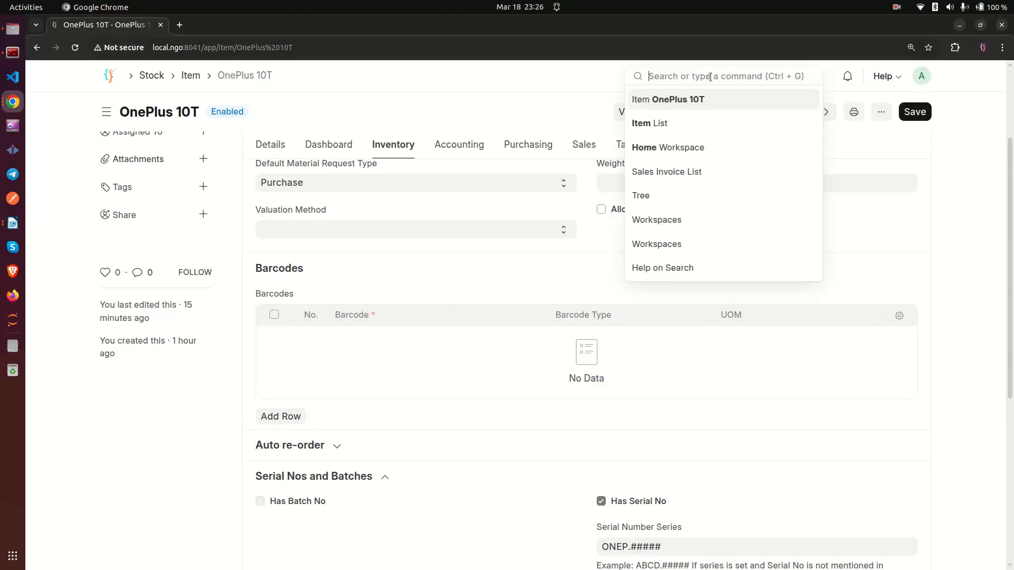
{"action": "type", "text": "purchase"}
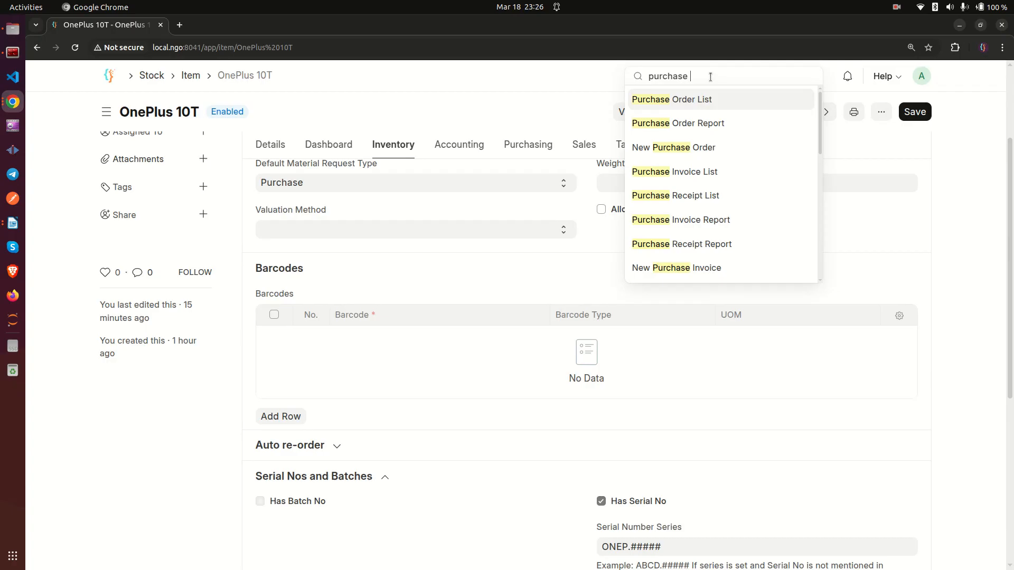
{"action": "type", "text": " or"}
{"action": "left_click", "coordinate": [675, 99]}
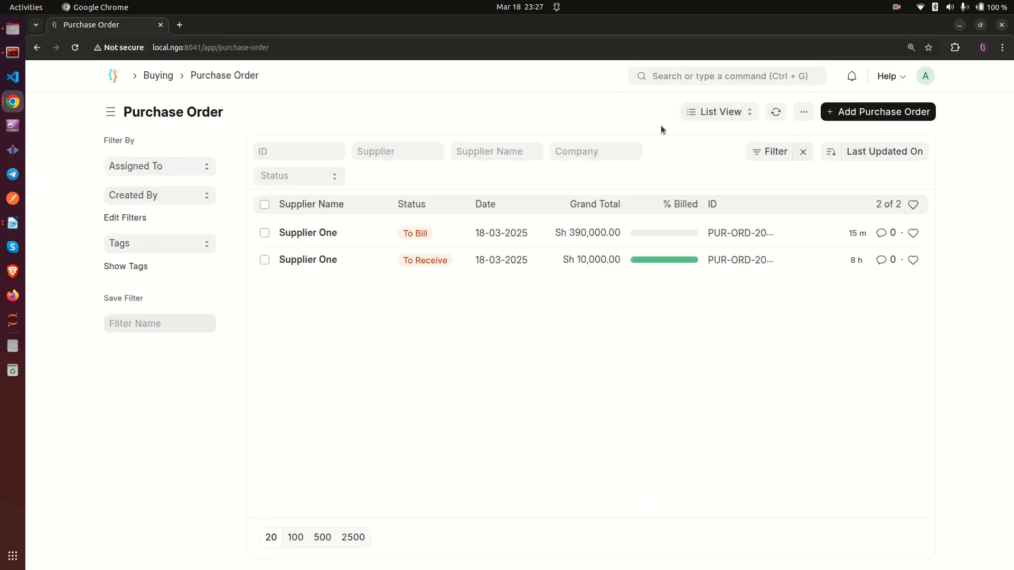
{"action": "left_click", "coordinate": [875, 113]}
{"action": "left_click", "coordinate": [206, 243]}
{"action": "left_click", "coordinate": [201, 271]}
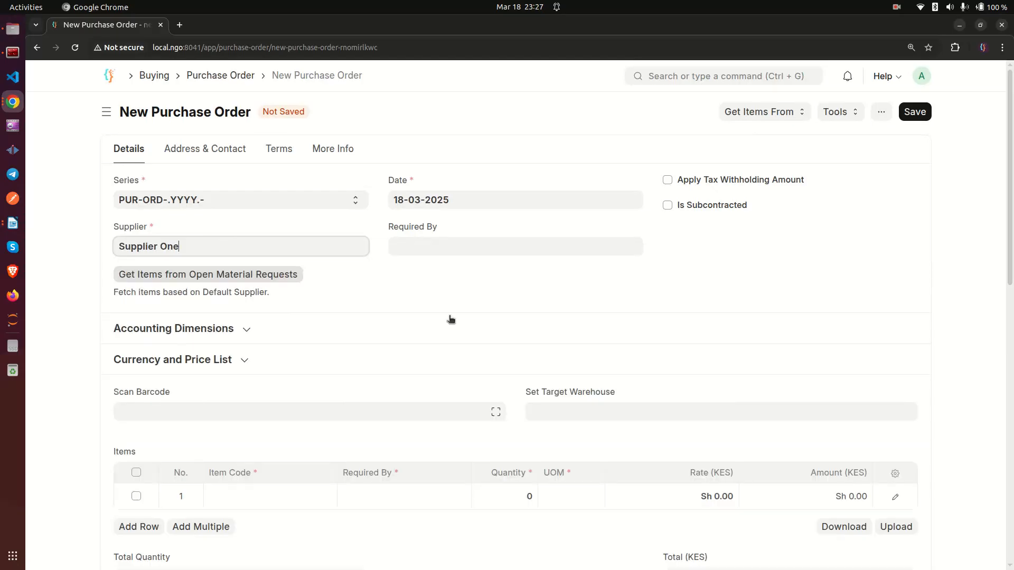
- Select OnePlus 10T as the item in the first row of the purchase order's Items table
{"action": "scroll", "coordinate": [340, 336], "scroll_direction": "down", "scroll_amount": 4}
{"action": "scroll", "coordinate": [287, 330], "scroll_direction": "up", "scroll_amount": 2}
{"action": "left_click", "coordinate": [274, 303]}
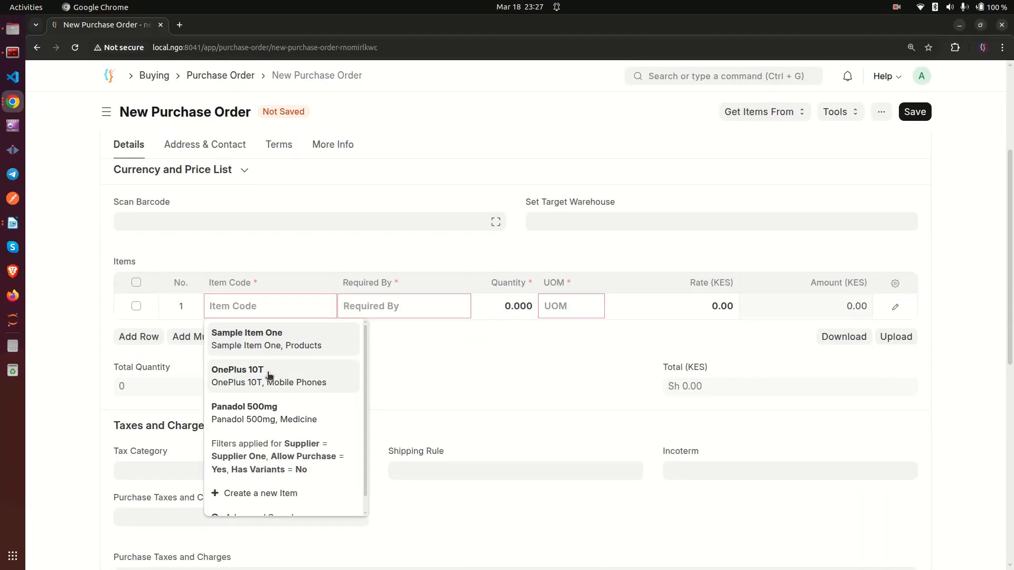
{"action": "left_click", "coordinate": [267, 378]}
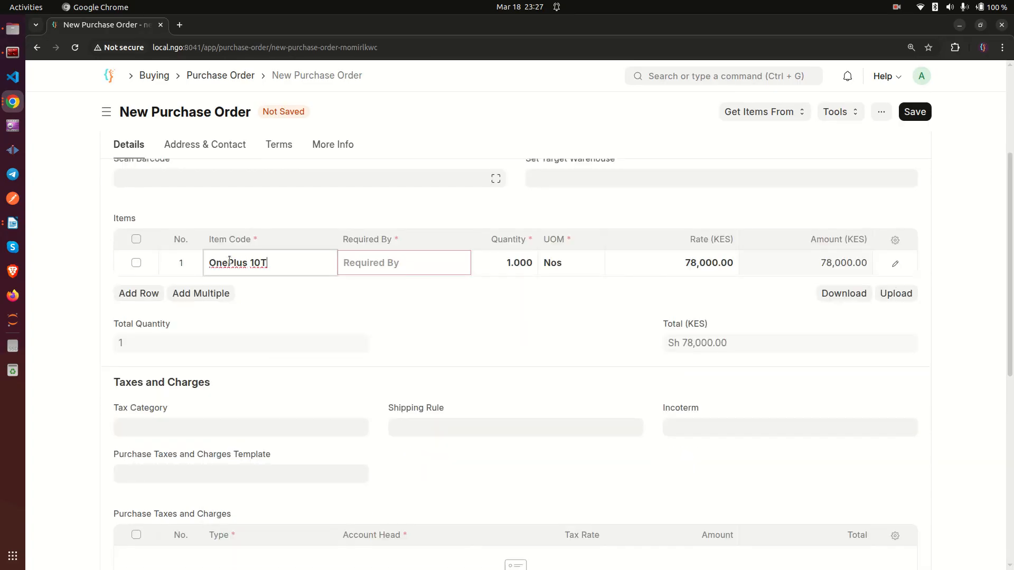
- Set the OnePlus 10T row's Required By date to 25-03-2025 and its quantity to 3
{"action": "left_click", "coordinate": [387, 270]}
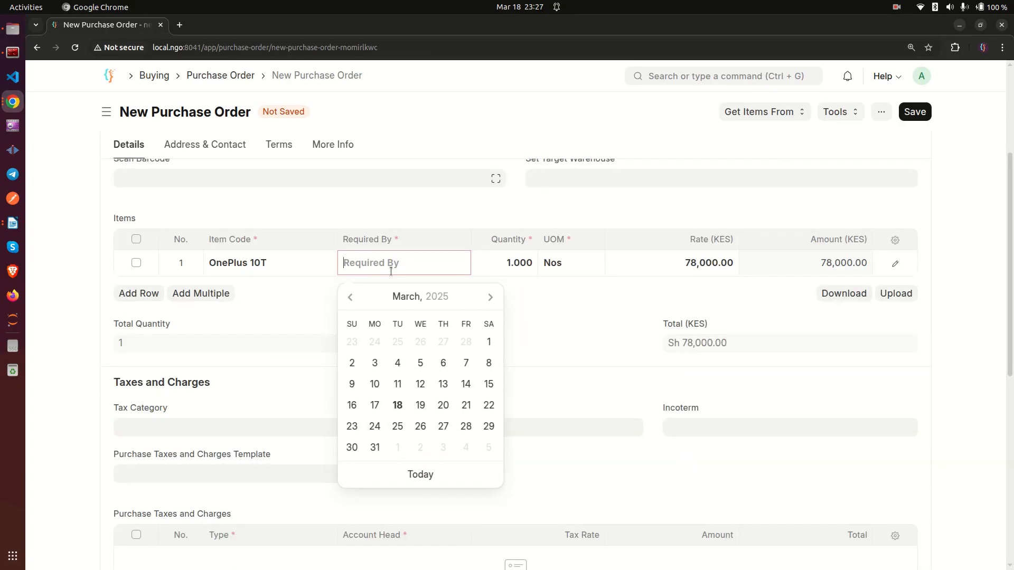
{"action": "left_click", "coordinate": [398, 426]}
{"action": "left_click", "coordinate": [511, 259]}
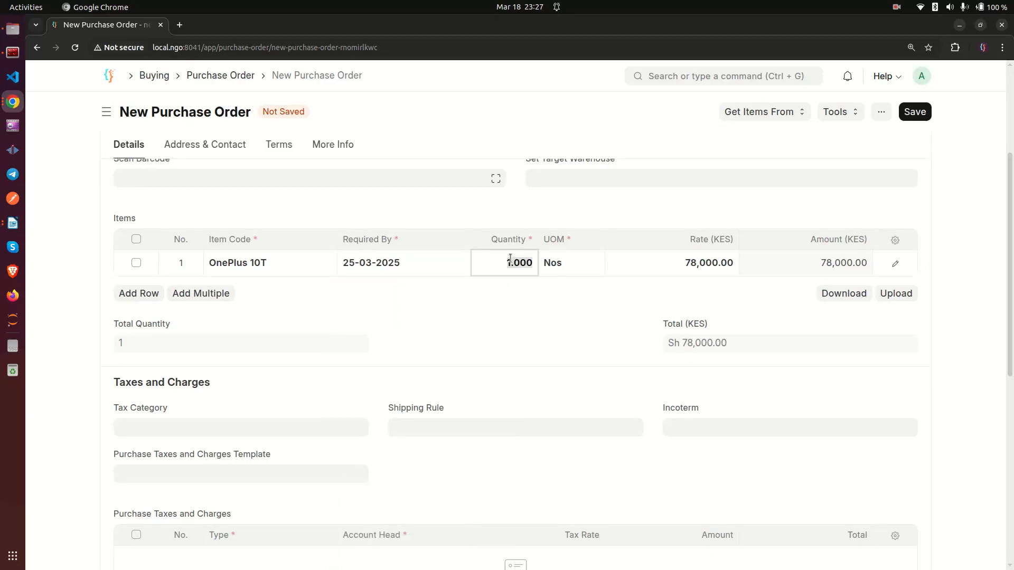
{"action": "type", "text": "3"}
{"action": "left_click", "coordinate": [580, 314]}
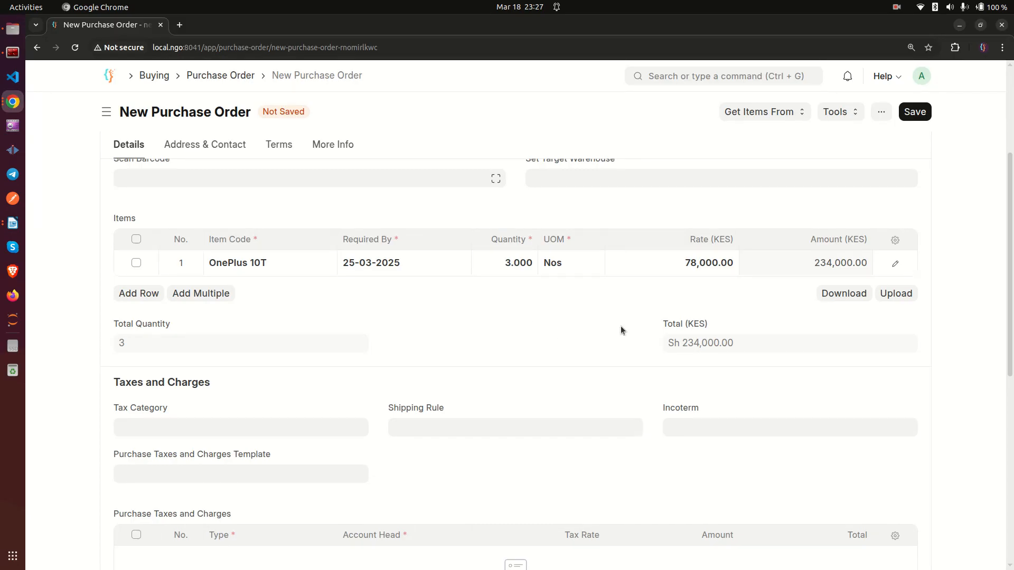
- Save the new purchase order and submit it permanently
{"action": "scroll", "coordinate": [621, 331], "scroll_direction": "up", "scroll_amount": 3}
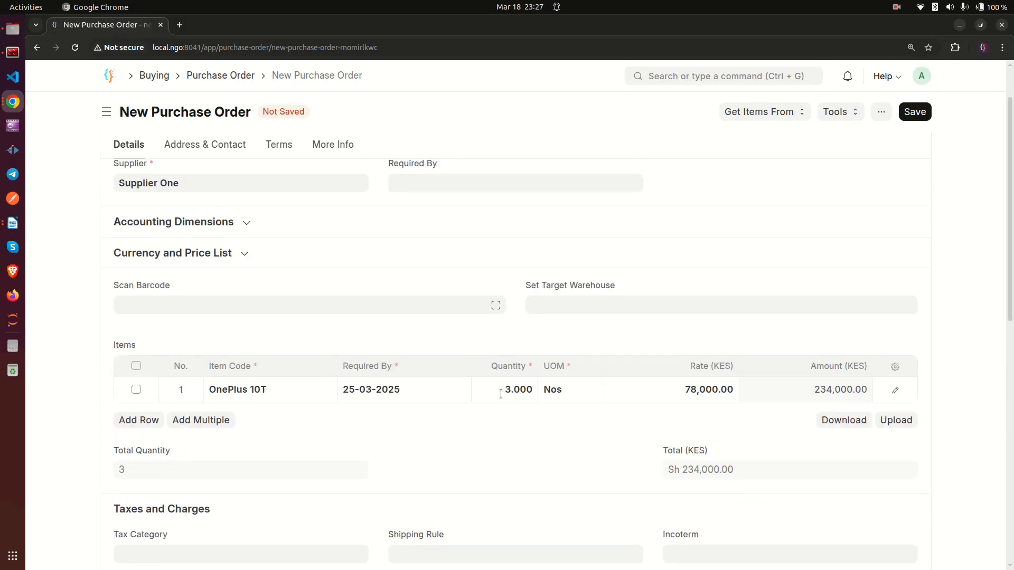
{"action": "scroll", "coordinate": [675, 287], "scroll_direction": "up", "scroll_amount": 2}
{"action": "left_click", "coordinate": [906, 111]}
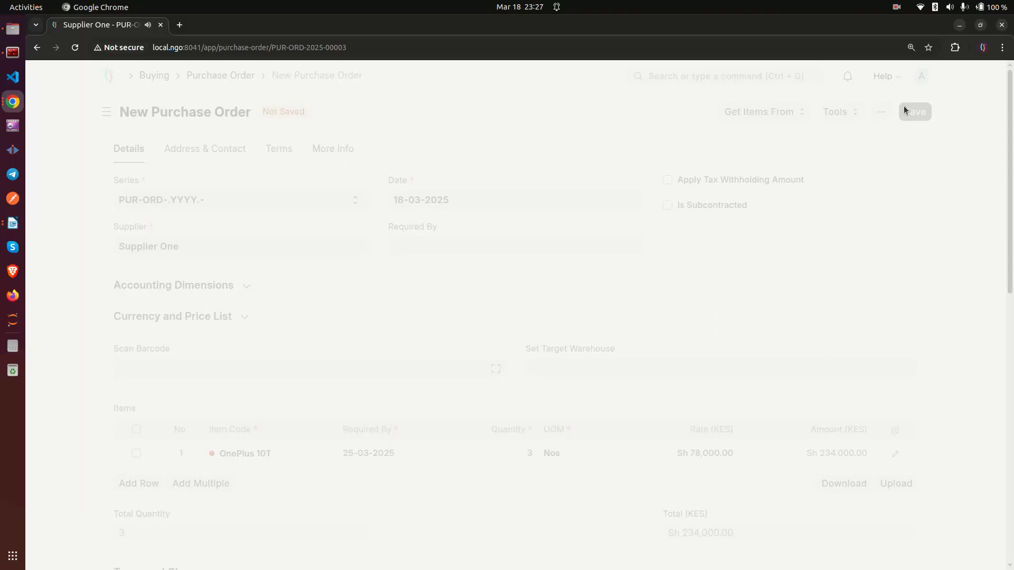
{"action": "left_click", "coordinate": [908, 112]}
{"action": "left_click", "coordinate": [677, 182]}
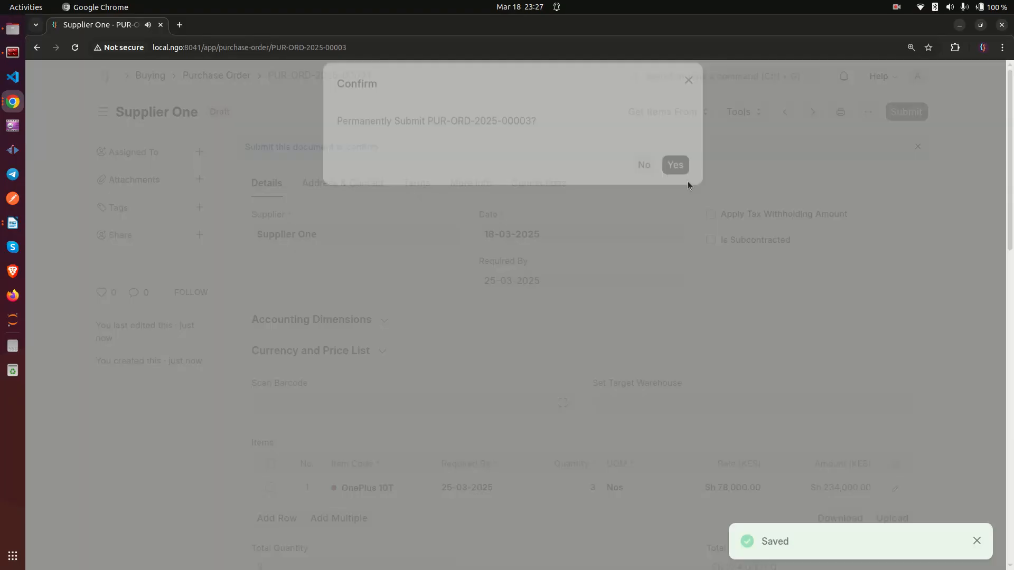
- Open the Serial No list in a separate browser tab and refresh it to check the existing serial numbers
{"action": "right_click", "coordinate": [107, 78]}
{"action": "left_click", "coordinate": [170, 90]}
{"action": "left_click", "coordinate": [222, 25]}
{"action": "left_click", "coordinate": [695, 77]}
{"action": "type", "text": "serial nu"}
{"action": "key", "text": "BackSpace"}
{"action": "type", "text": "o"}
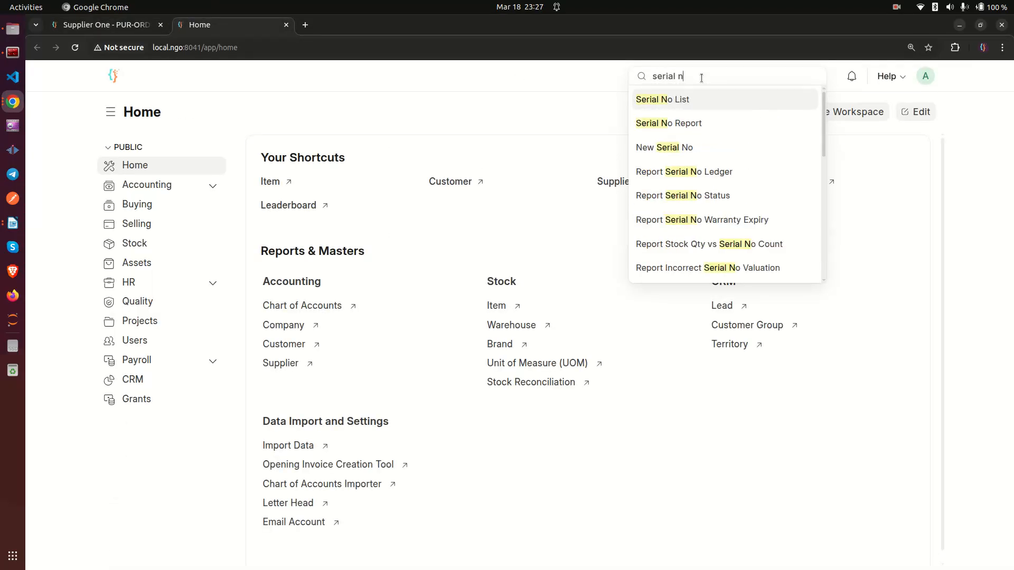
{"action": "left_click", "coordinate": [688, 98]}
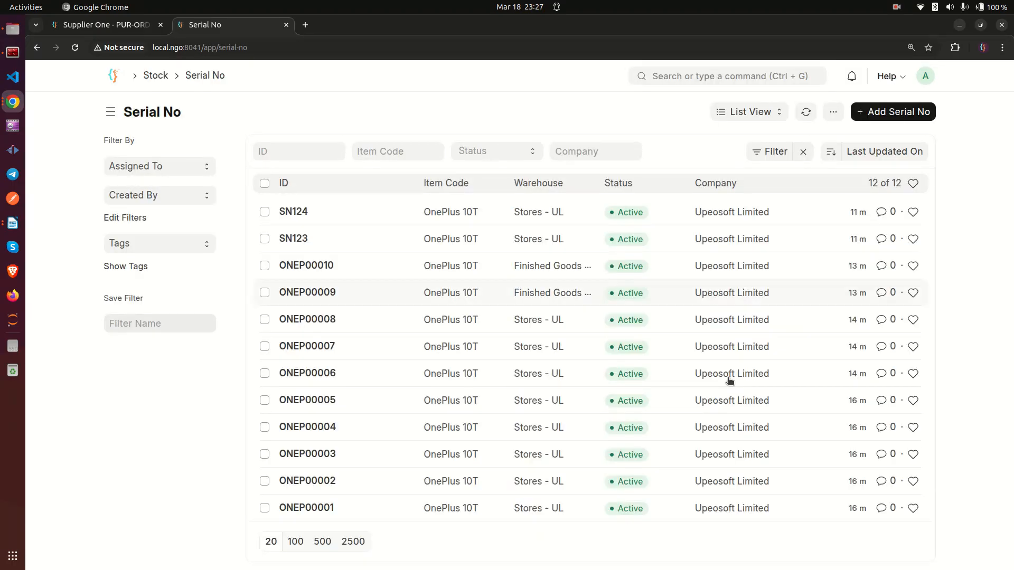
{"action": "left_click", "coordinate": [805, 112]}
- Return to the submitted purchase order, check its status, and create a purchase receipt from it
{"action": "left_click", "coordinate": [109, 26]}
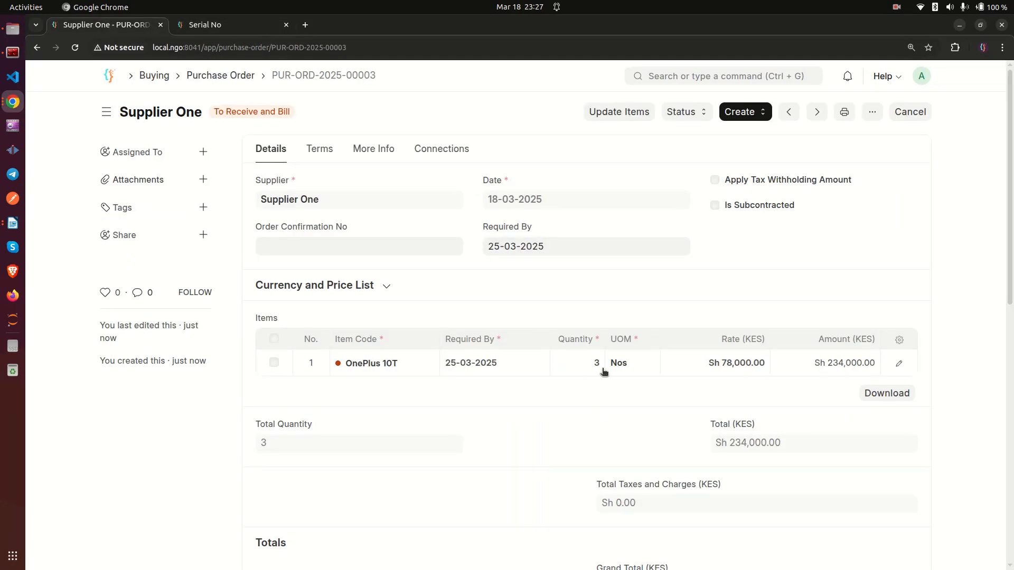
{"action": "left_click_drag", "start_coordinate": [227, 115], "coordinate": [340, 119]}
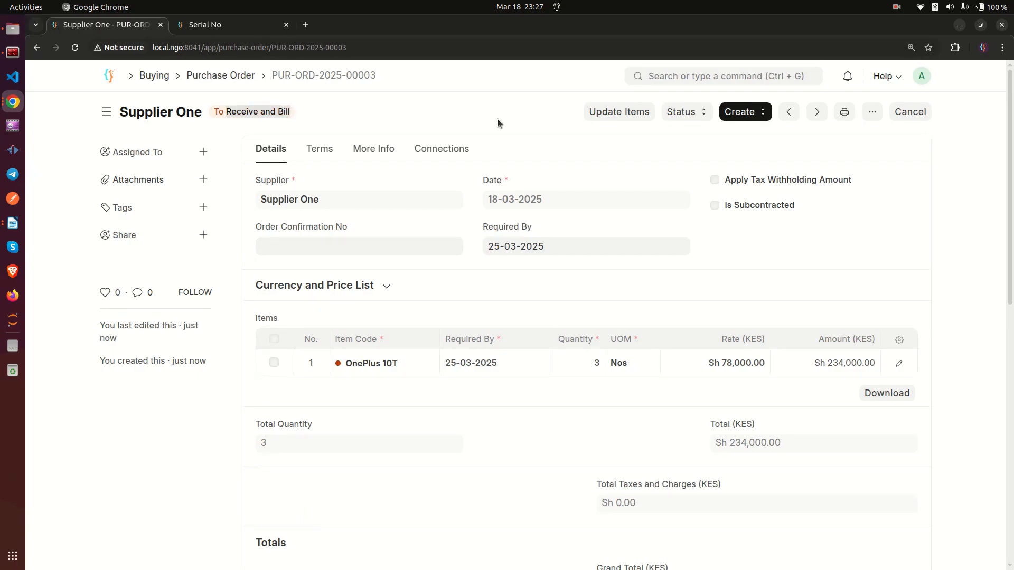
{"action": "left_click", "coordinate": [744, 111]}
{"action": "left_click", "coordinate": [758, 136]}
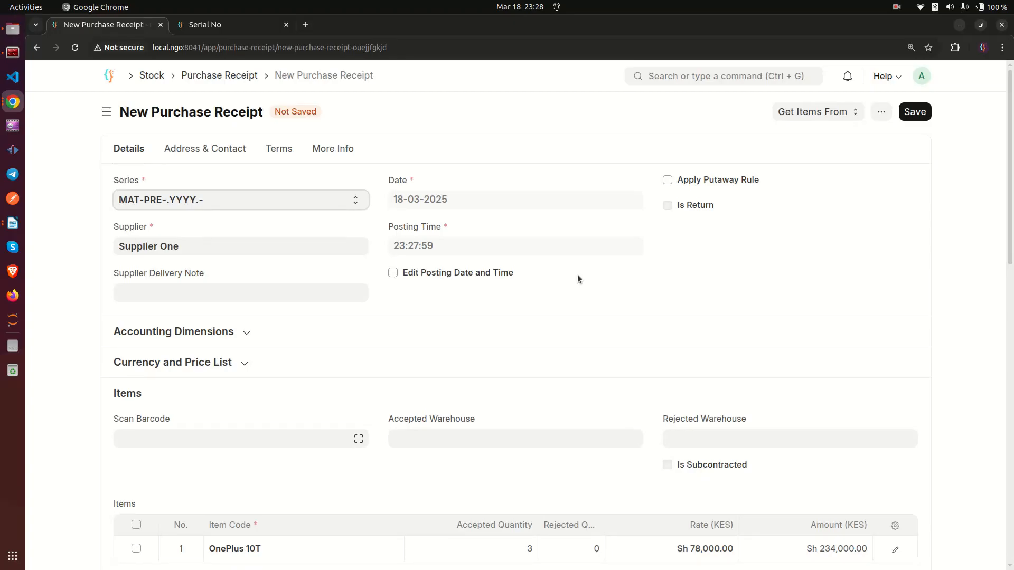
- Review the OnePlus 10T row in the new purchase receipt, then save and submit the receipt
{"action": "scroll", "coordinate": [578, 278], "scroll_direction": "down", "scroll_amount": 3}
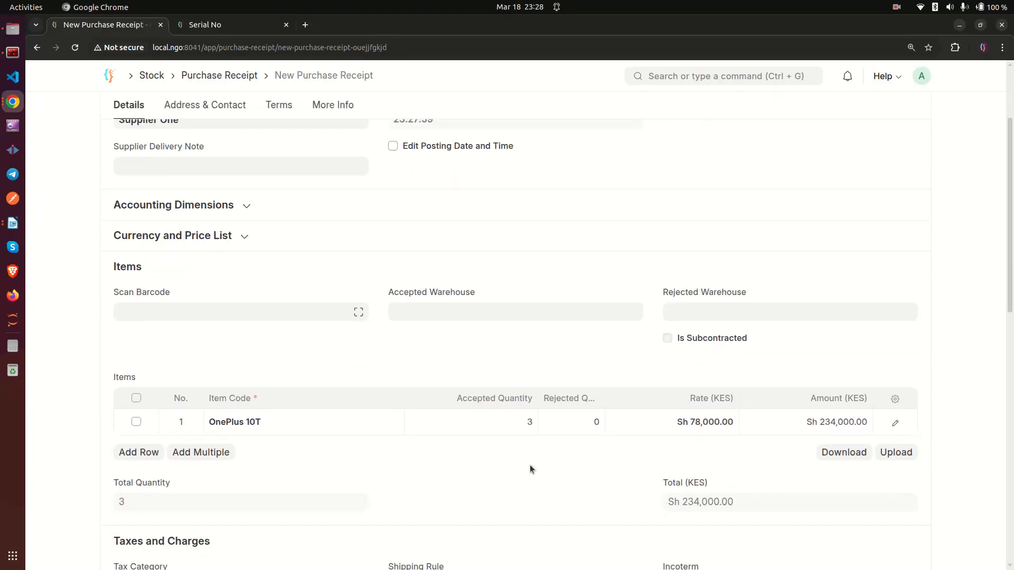
{"action": "scroll", "coordinate": [790, 408], "scroll_direction": "up", "scroll_amount": 3}
{"action": "scroll", "coordinate": [791, 404], "scroll_direction": "down", "scroll_amount": 9}
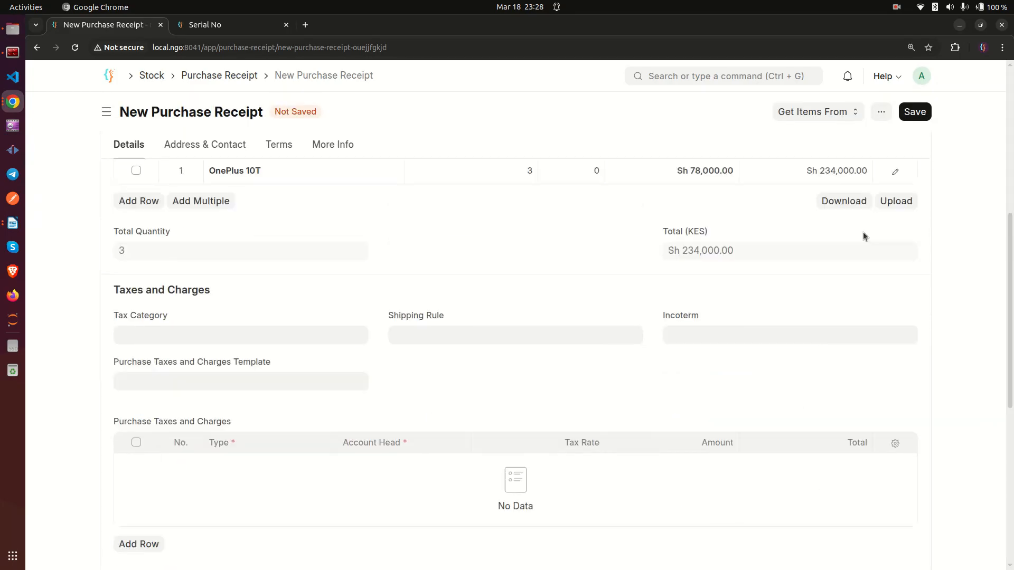
{"action": "scroll", "coordinate": [893, 114], "scroll_direction": "up", "scroll_amount": 3}
{"action": "left_click", "coordinate": [912, 116]}
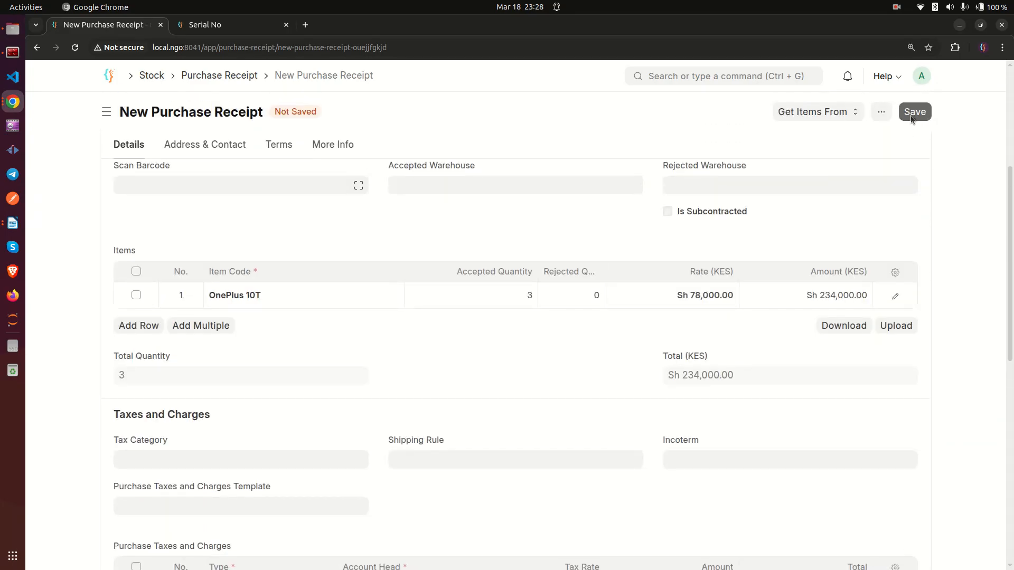
{"action": "left_click", "coordinate": [910, 112]}
{"action": "left_click", "coordinate": [676, 178]}
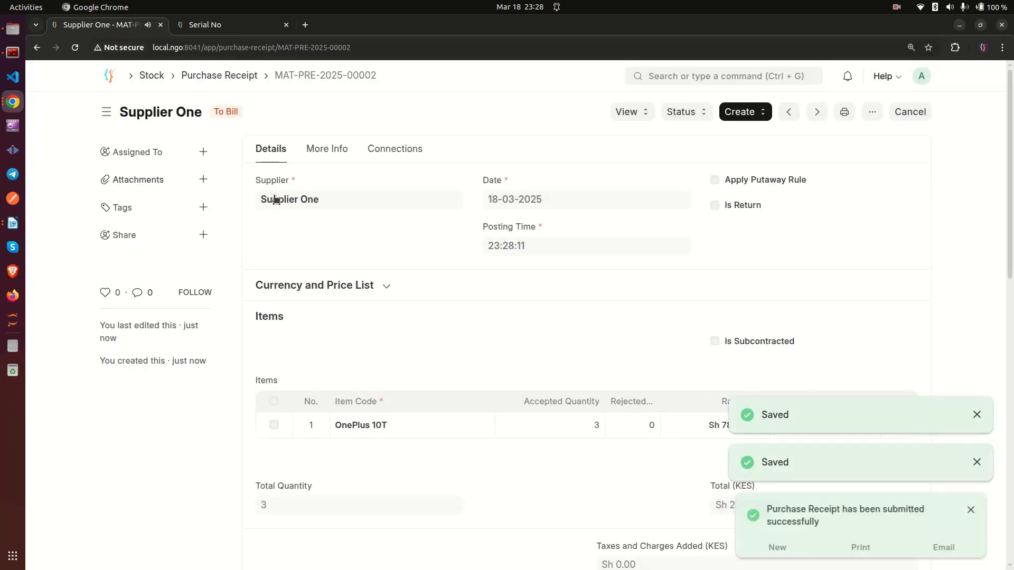
- Refresh the Serial No list to check which serial numbers the submitted purchase receipt generated
{"action": "left_click", "coordinate": [233, 29]}
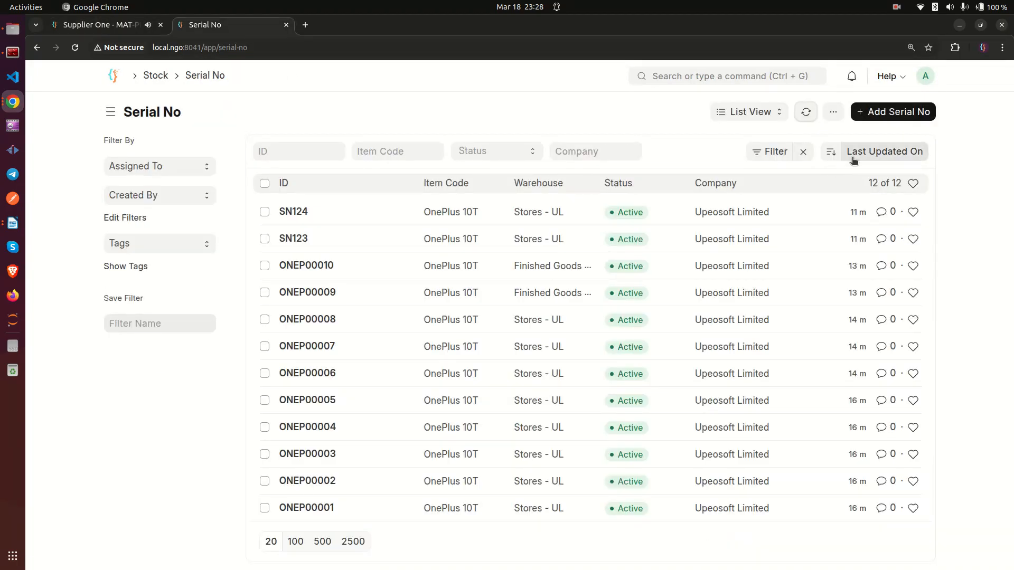
{"action": "left_click", "coordinate": [805, 112]}
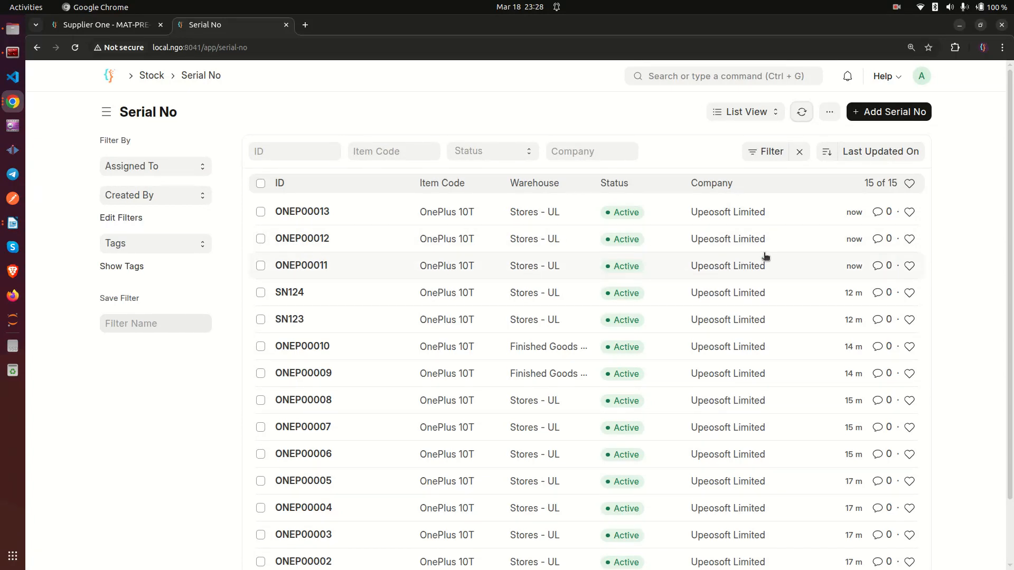
{"action": "left_click", "coordinate": [107, 25]}
{"action": "left_click", "coordinate": [233, 27]}
- Examine the purchase receipt's serial numbers in the Serial and Batch Summary report and go back to the receipt
{"action": "left_click", "coordinate": [134, 25]}
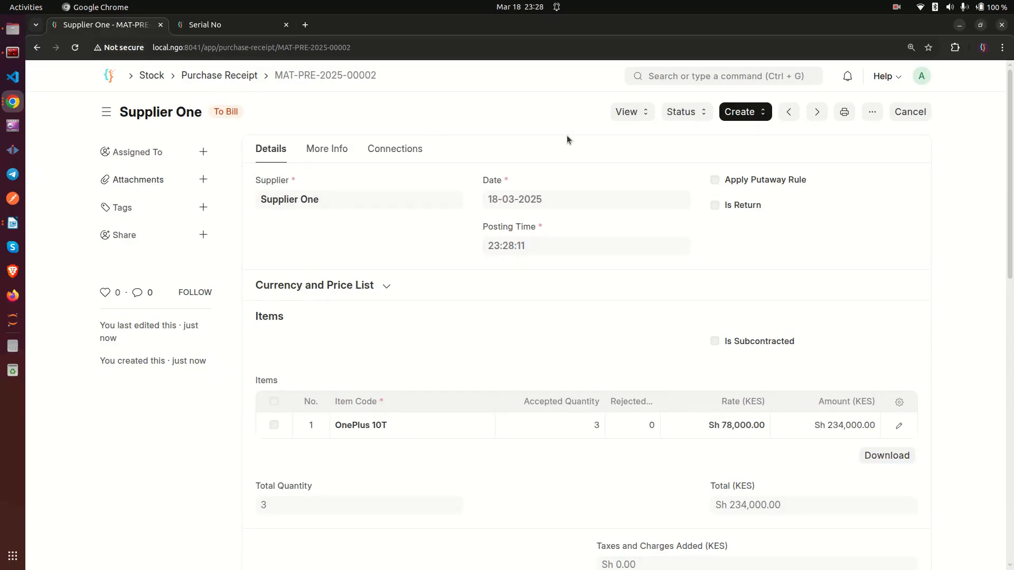
{"action": "left_click", "coordinate": [627, 120]}
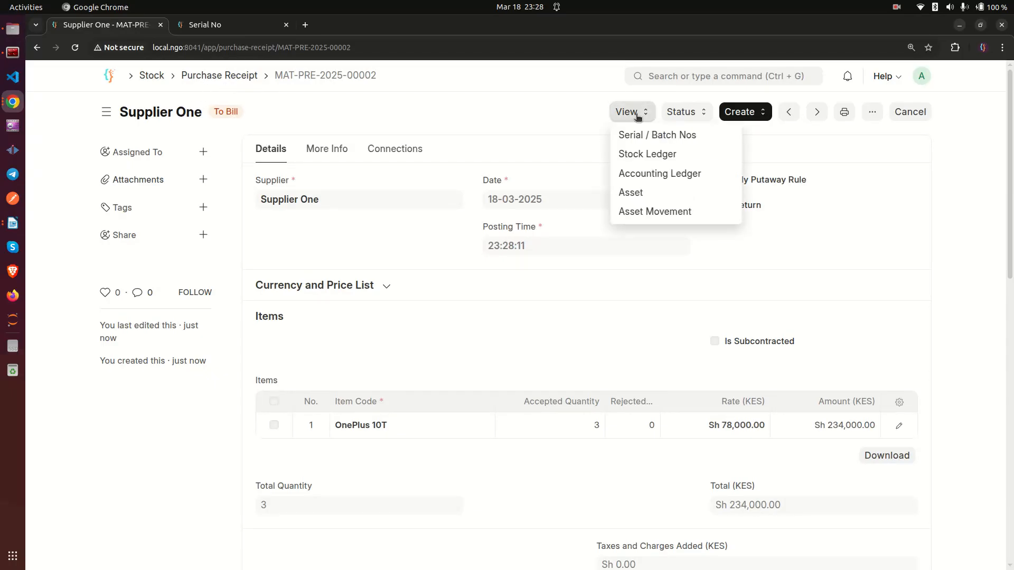
{"action": "left_click", "coordinate": [660, 139]}
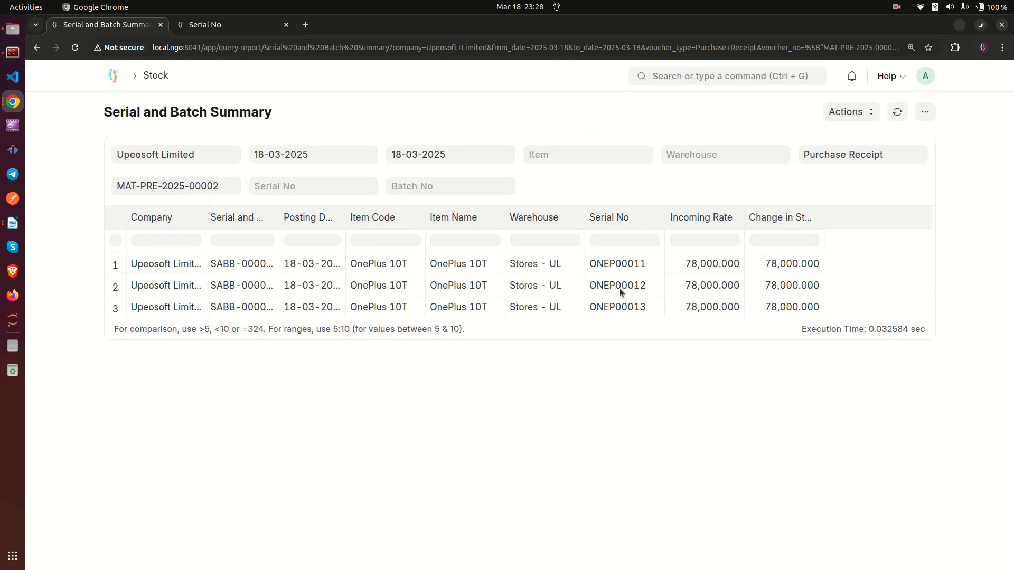
{"action": "left_click", "coordinate": [37, 48]}
- Open the purchase receipt's Stock Ledger report and find its Serial and Batch Bundle column
{"action": "left_click", "coordinate": [696, 118]}
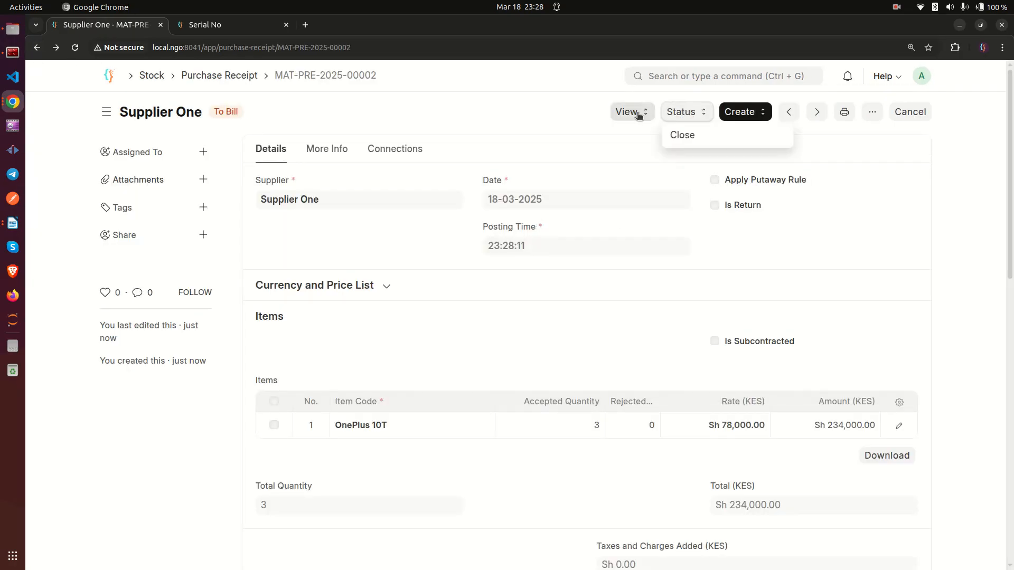
{"action": "left_click", "coordinate": [626, 113]}
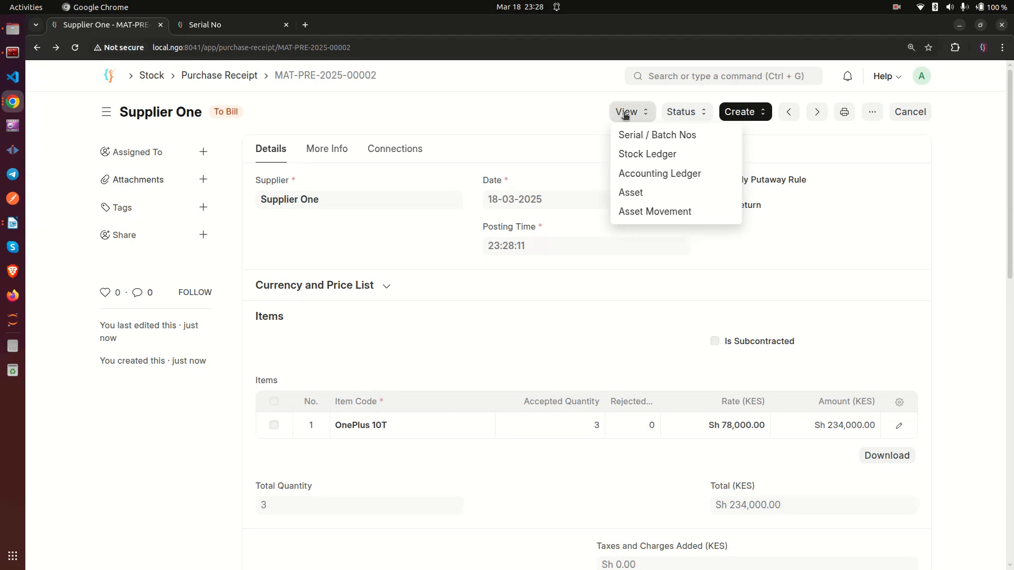
{"action": "left_click", "coordinate": [633, 156]}
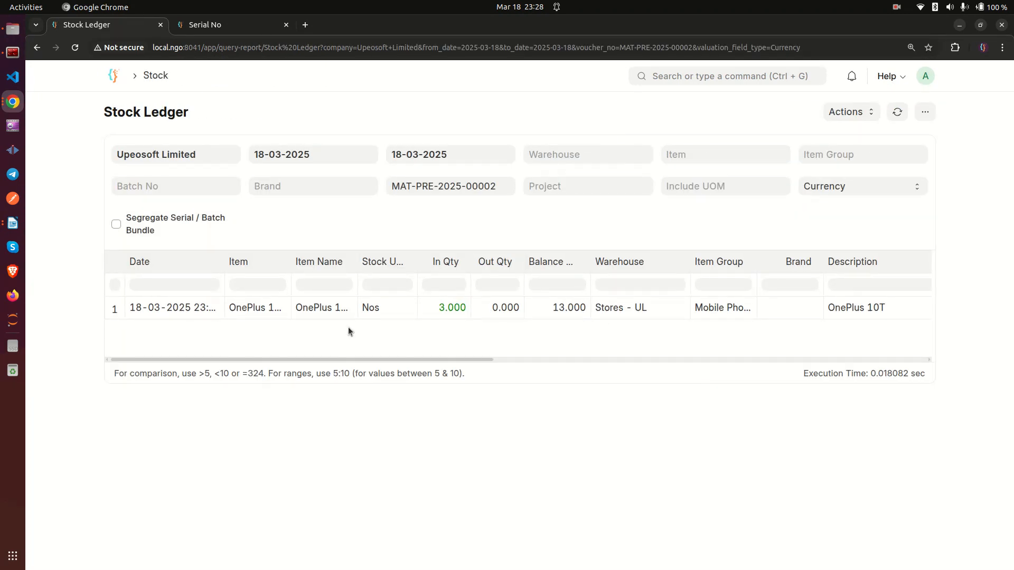
{"action": "left_click_drag", "start_coordinate": [250, 357], "coordinate": [696, 369]}
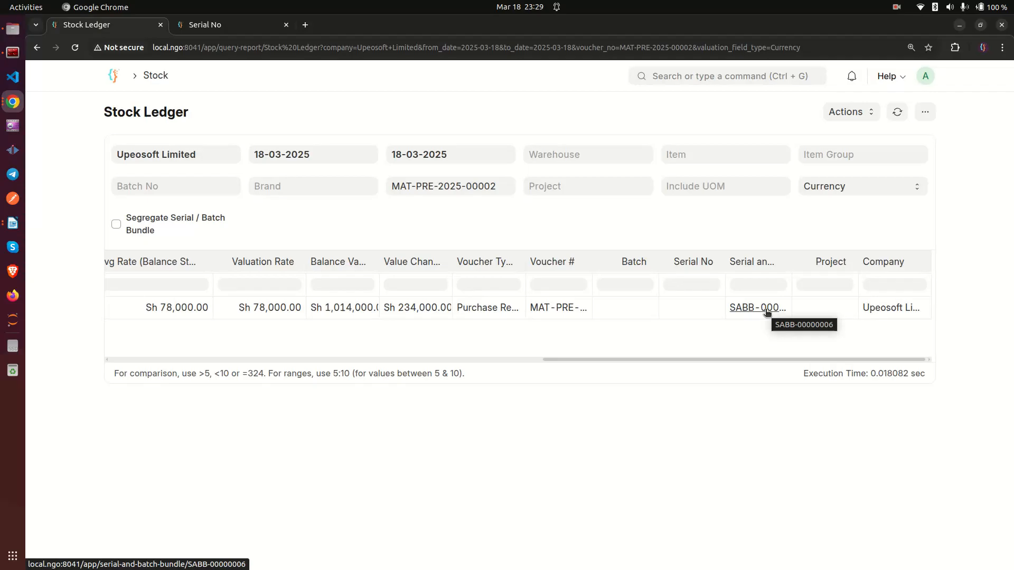
- Open the Serial and Batch Bundle linked in the ledger row and review its Serial / Batch No table
{"action": "left_click", "coordinate": [744, 309]}
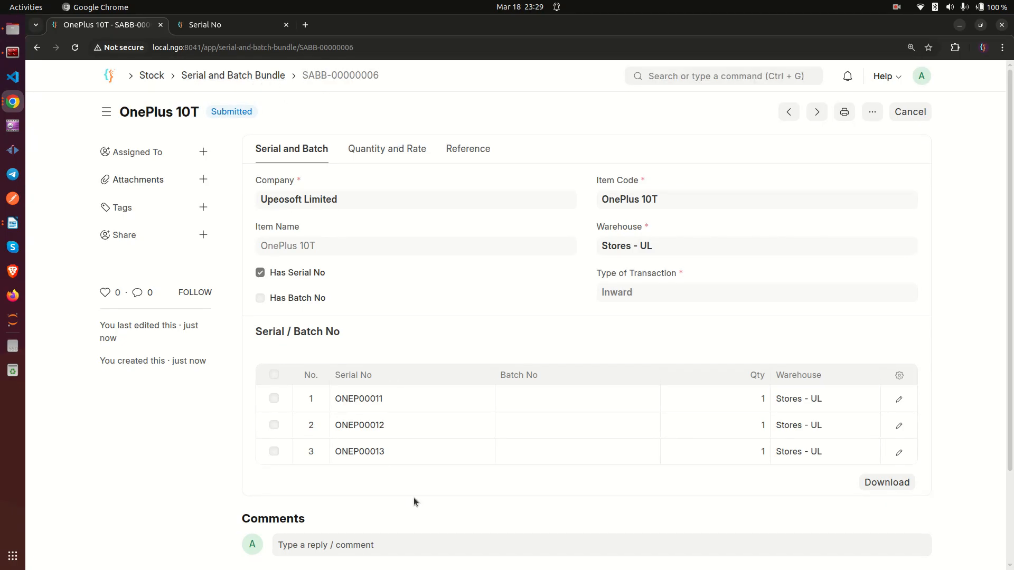
{"action": "scroll", "coordinate": [408, 427], "scroll_direction": "down", "scroll_amount": 2}
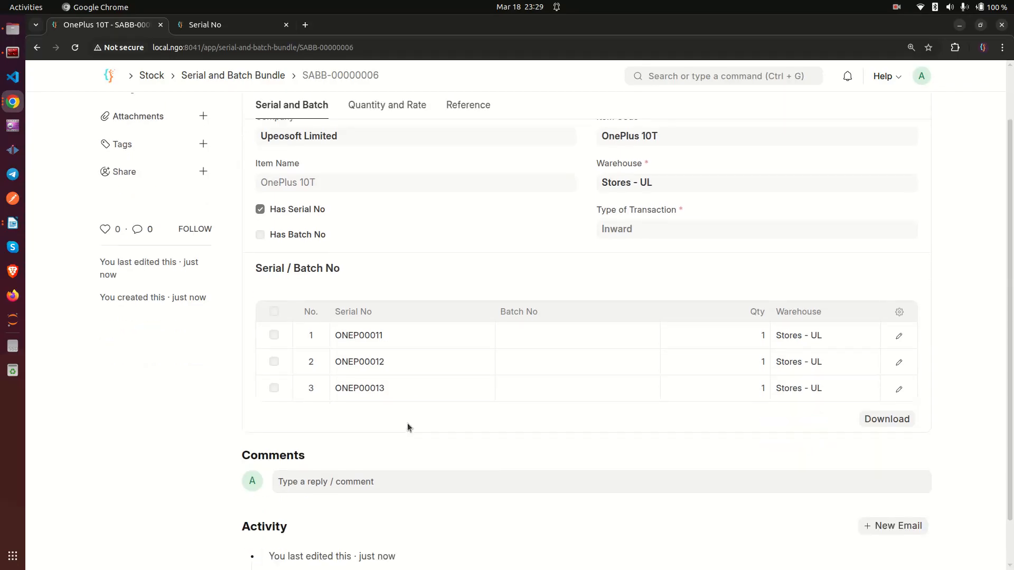
{"action": "scroll", "coordinate": [413, 432], "scroll_direction": "up", "scroll_amount": 2}
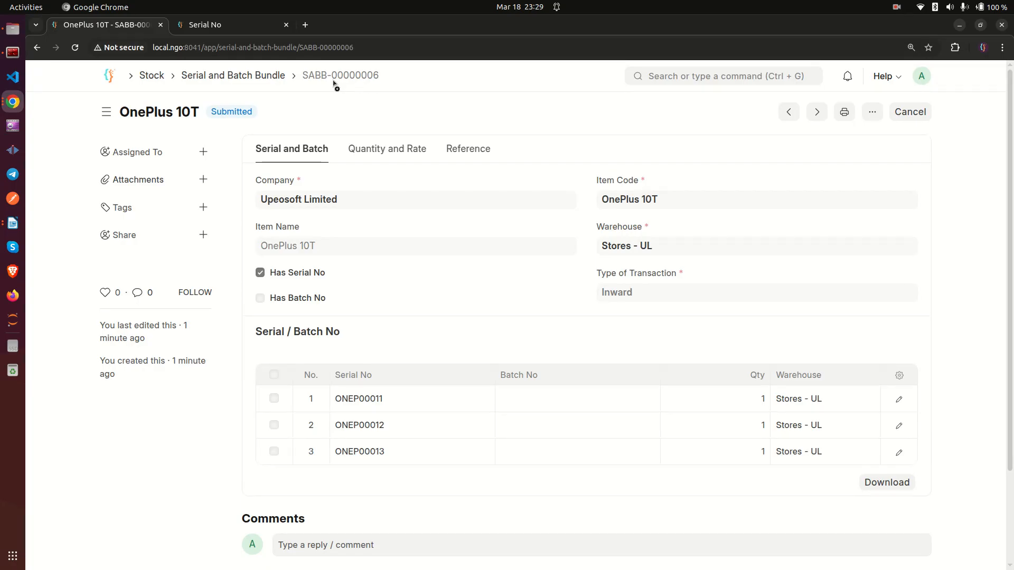
- Find the Stock Entry list and create a new stock entry of type Material Receipt
{"action": "left_click", "coordinate": [699, 72]}
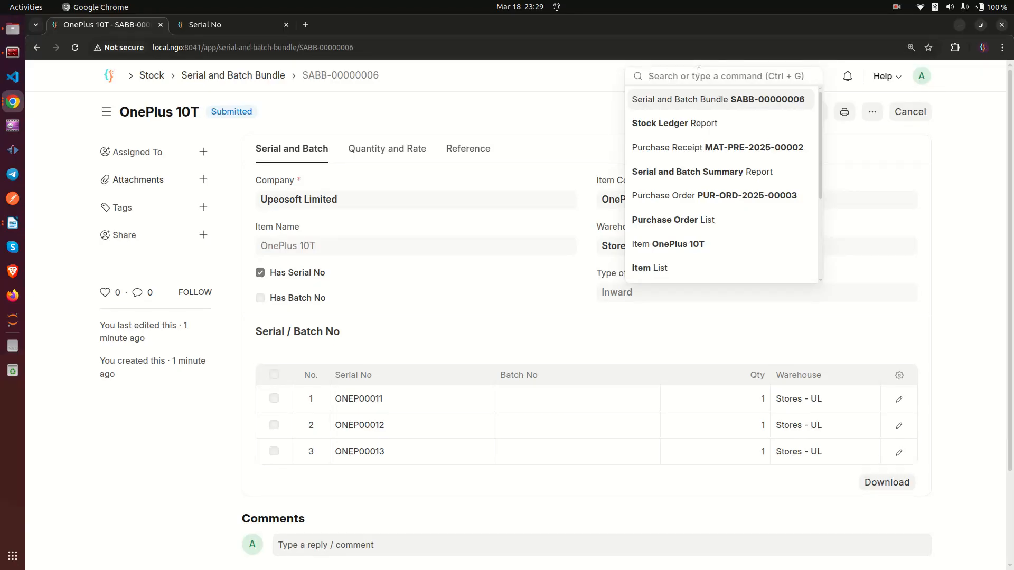
{"action": "type", "text": "stock en"}
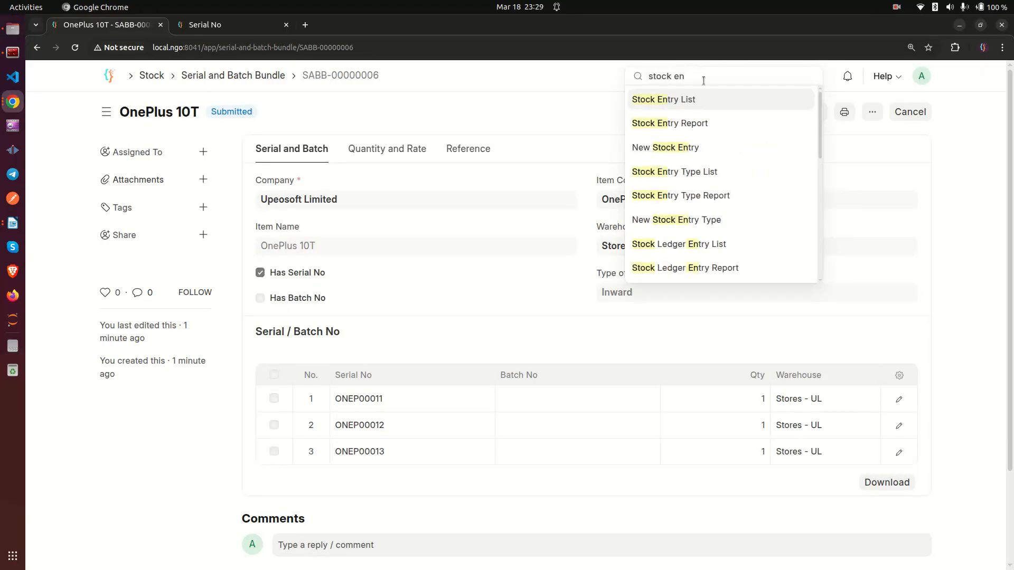
{"action": "left_click", "coordinate": [692, 100]}
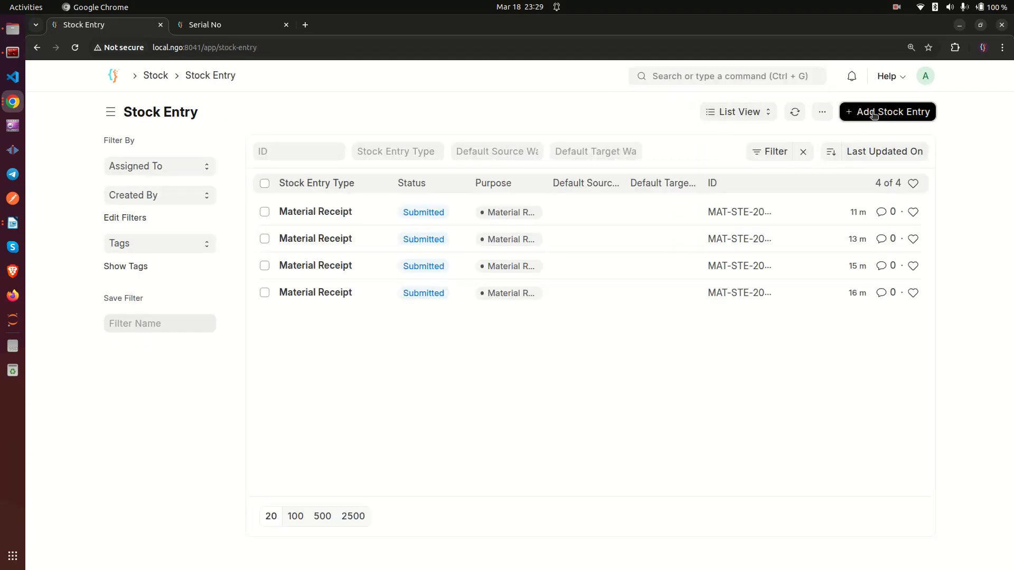
{"action": "left_click", "coordinate": [874, 113]}
{"action": "left_click", "coordinate": [245, 238]}
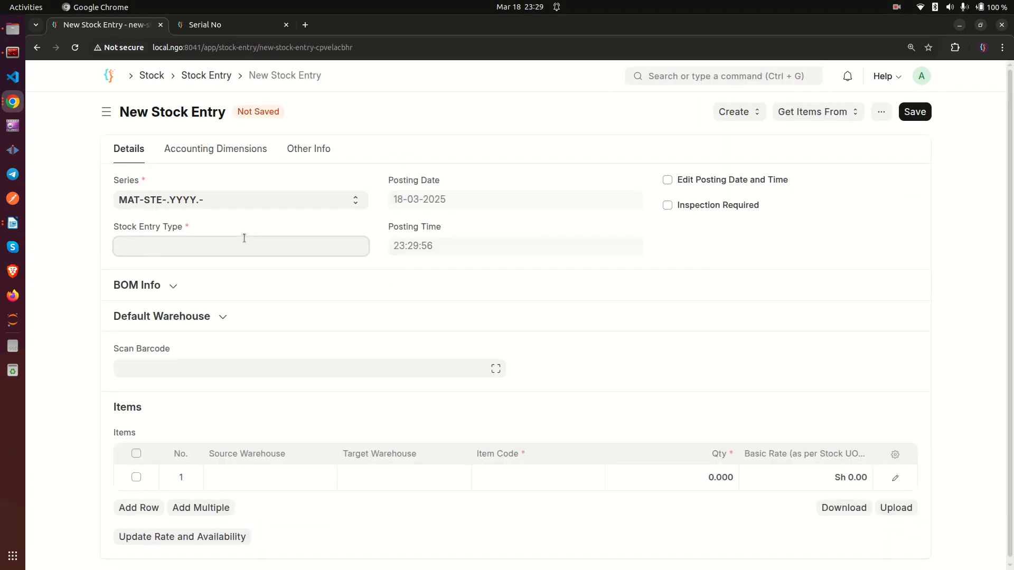
{"action": "left_click", "coordinate": [172, 342]}
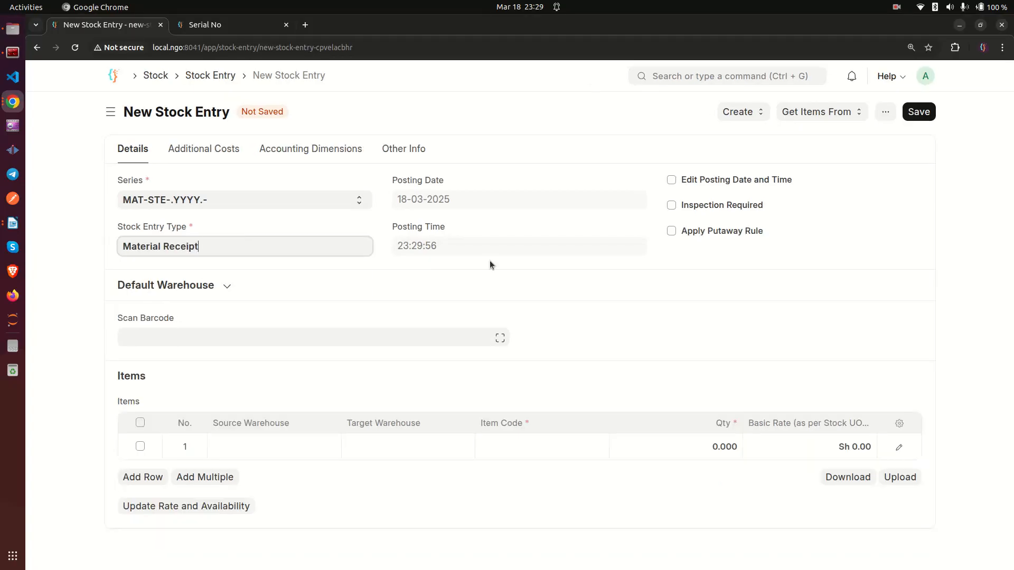
- Set Stores - UL as the target warehouse and OnePlus 10T as the item in the stock entry's first row
{"action": "left_click", "coordinate": [285, 452]}
{"action": "left_click", "coordinate": [420, 443]}
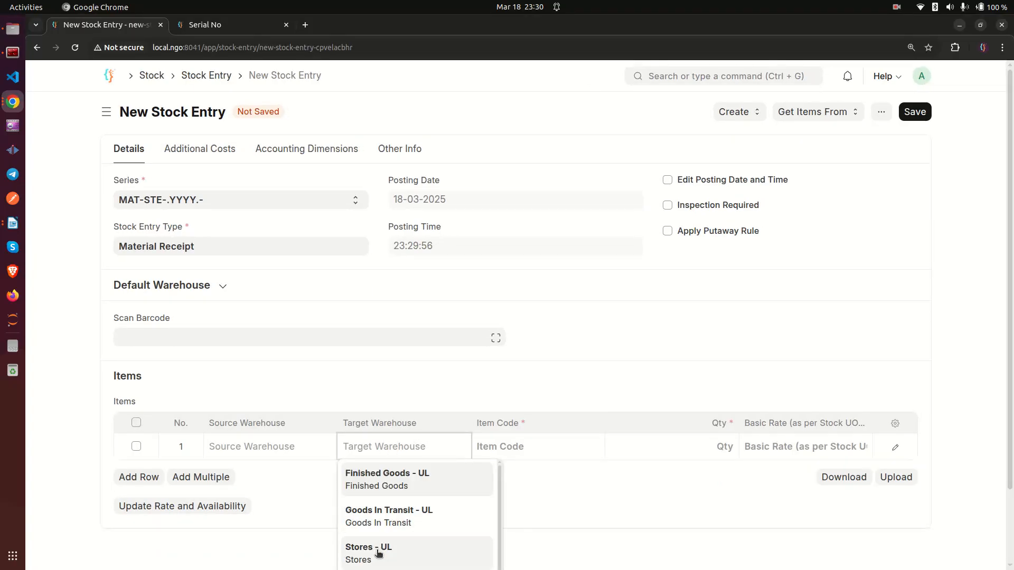
{"action": "left_click", "coordinate": [378, 549]}
{"action": "left_click", "coordinate": [527, 447]}
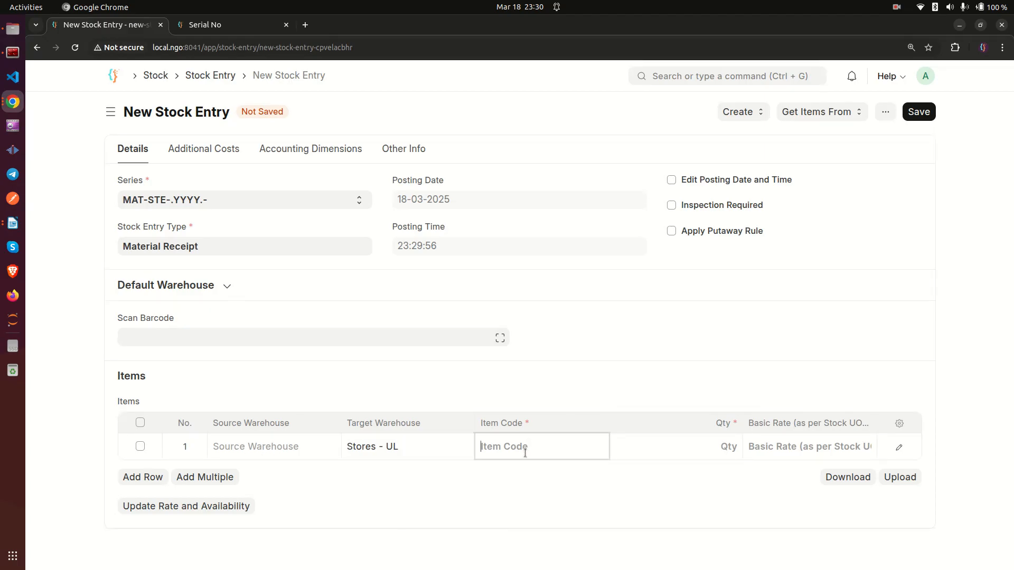
{"action": "left_click", "coordinate": [550, 516]}
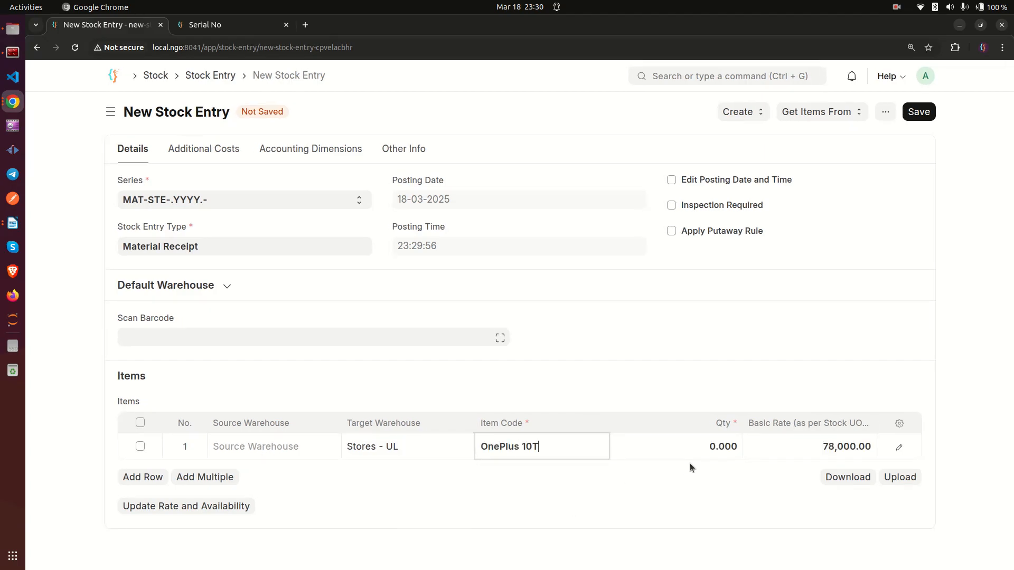
- Set the OnePlus 10T row's quantity to 2, then save and submit the Material Receipt stock entry
{"action": "left_click", "coordinate": [687, 447]}
{"action": "type", "text": "2"}
{"action": "left_click", "coordinate": [761, 492]}
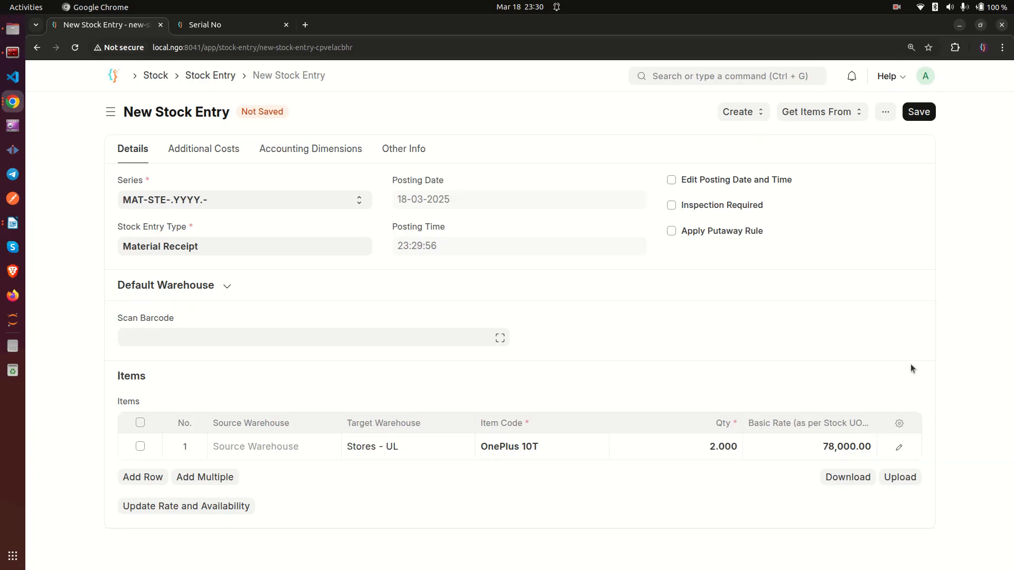
{"action": "left_click", "coordinate": [918, 113]}
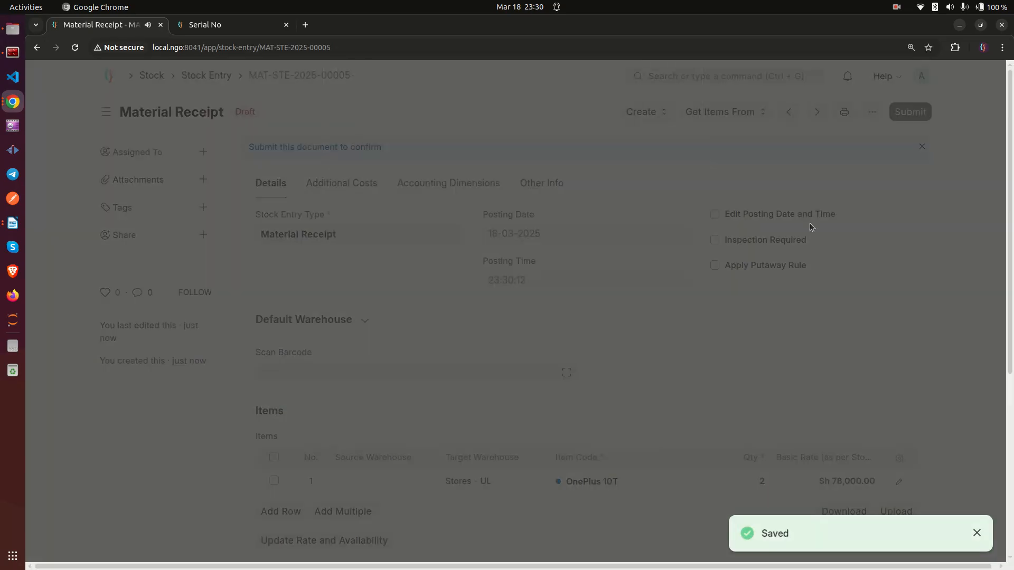
{"action": "left_click", "coordinate": [679, 180]}
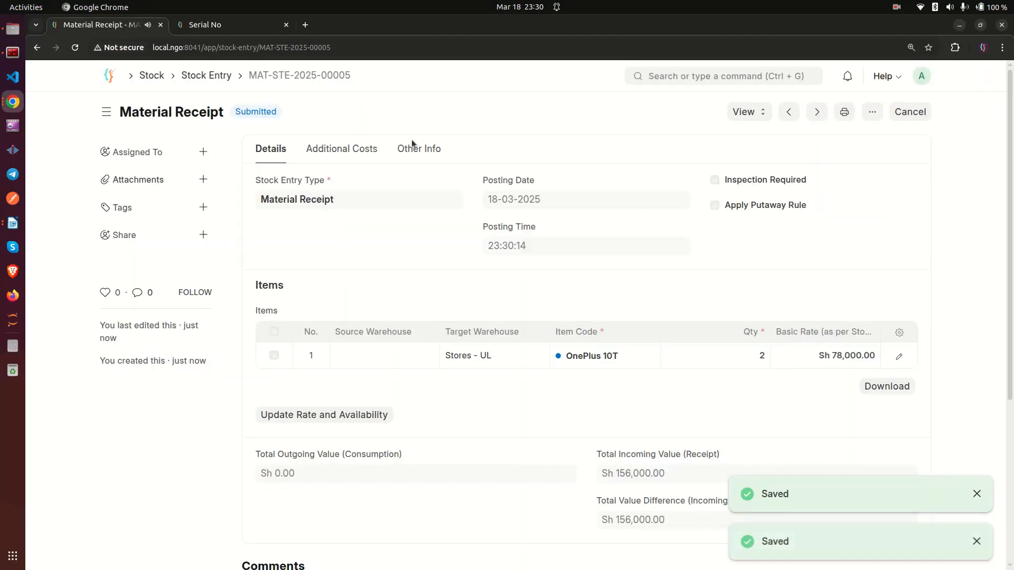
- Refresh the Serial No list to check the newest OnePlus 10T serial numbers, and return to the stock entry
{"action": "left_click", "coordinate": [204, 24]}
{"action": "left_click", "coordinate": [801, 111]}
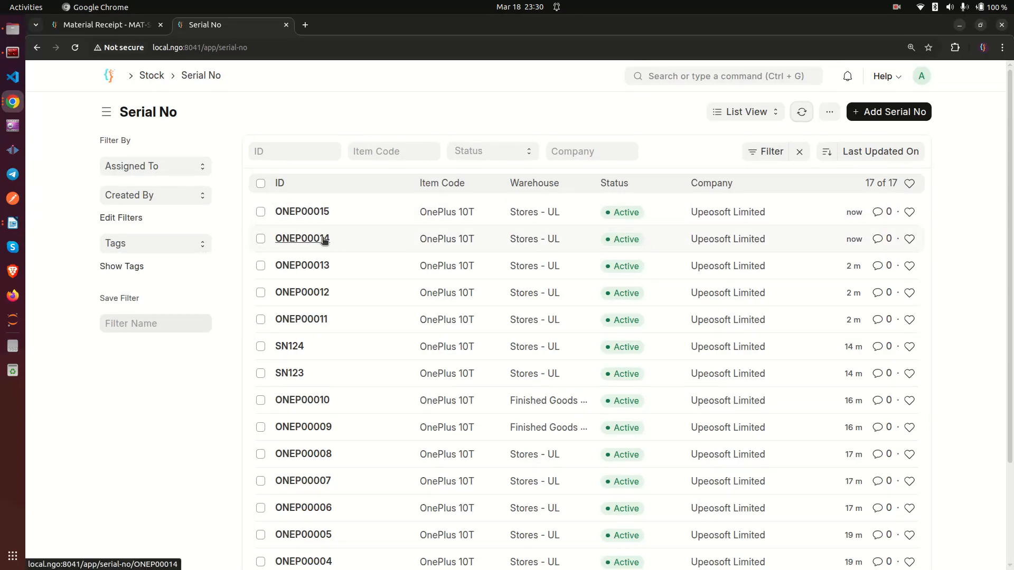
{"action": "left_click", "coordinate": [109, 27]}
- Start another stock entry from the Stock Entry list and set its type to Material Receipt
{"action": "left_click", "coordinate": [212, 82]}
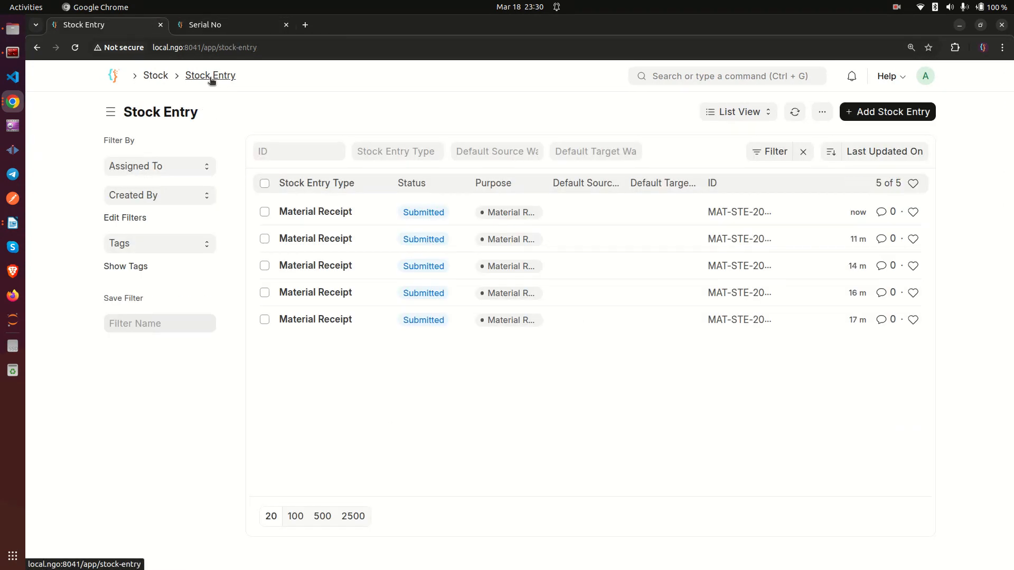
{"action": "left_click", "coordinate": [880, 117]}
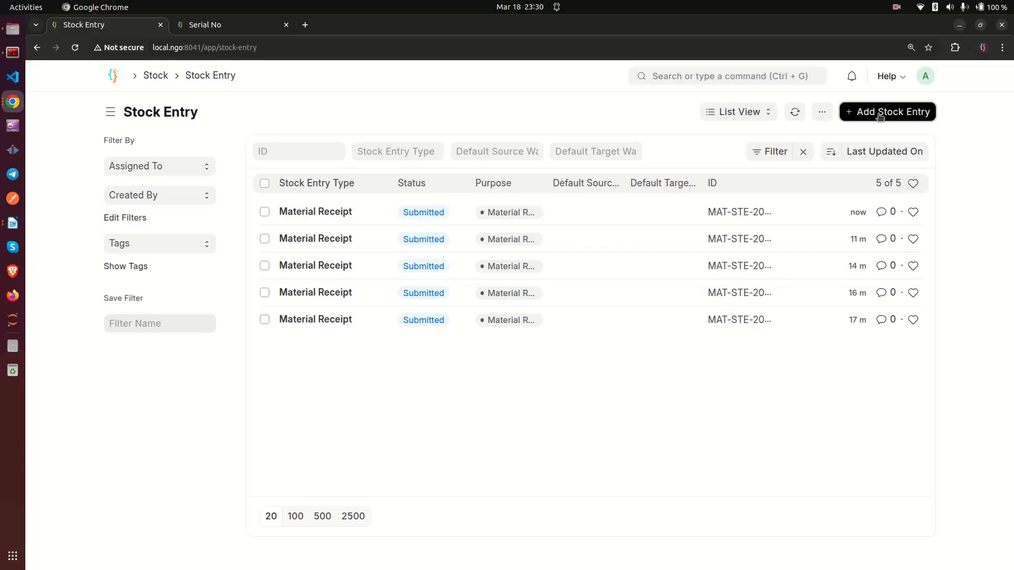
{"action": "left_click", "coordinate": [195, 241]}
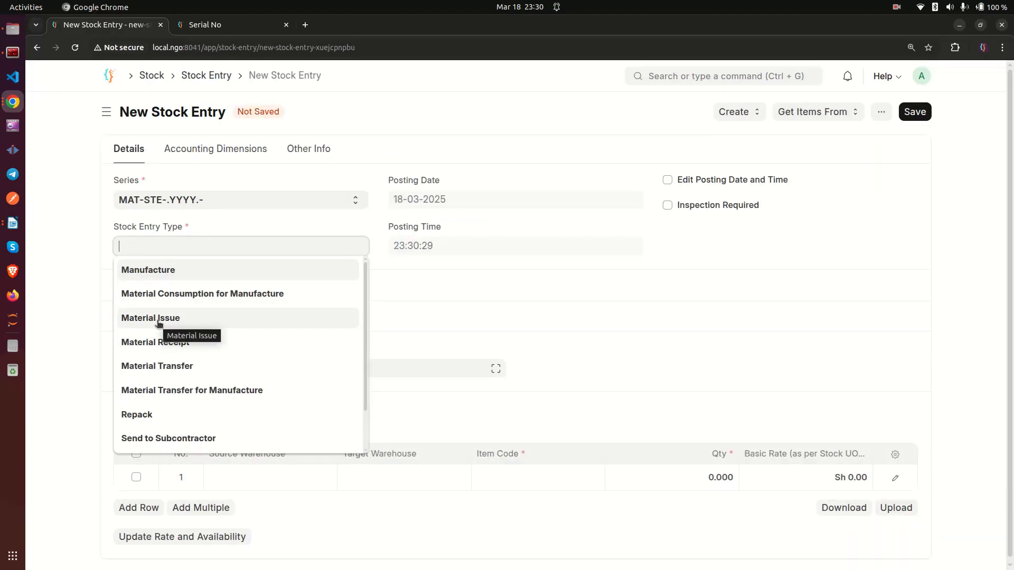
{"action": "left_click", "coordinate": [182, 341]}
- Fill the first item row with target warehouse Stores - UL, item OnePlus 10T and quantity 2
{"action": "left_click", "coordinate": [391, 447]}
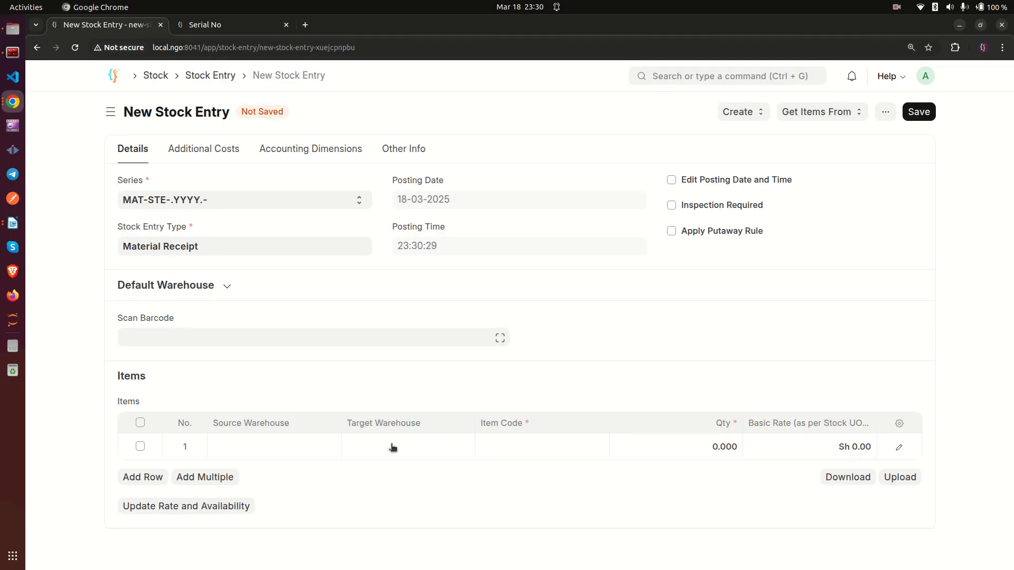
{"action": "left_click", "coordinate": [380, 550]}
{"action": "left_click", "coordinate": [576, 447]}
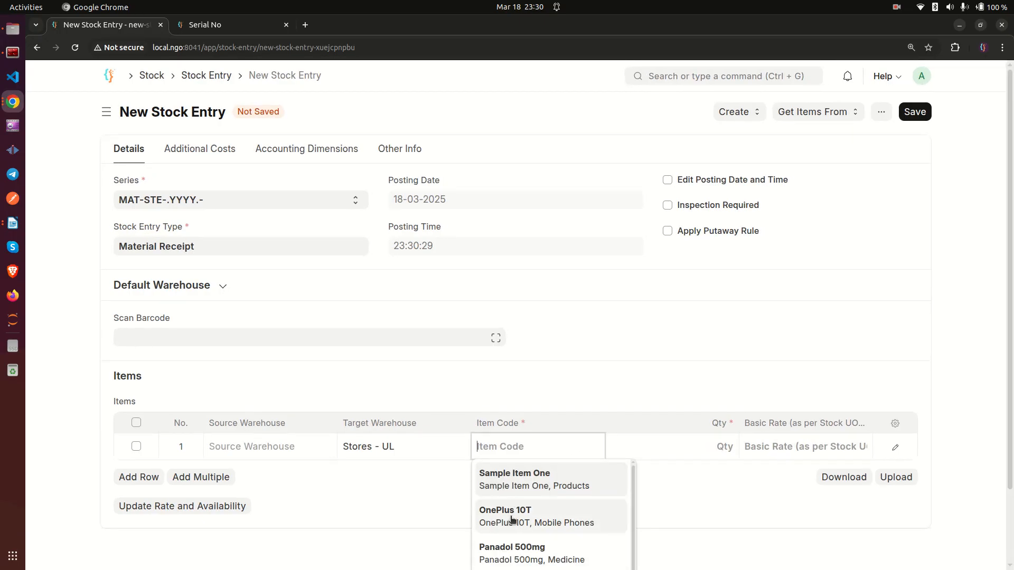
{"action": "left_click", "coordinate": [512, 518]}
{"action": "left_click", "coordinate": [701, 450]}
{"action": "type", "text": "2"}
{"action": "left_click", "coordinate": [639, 484]}
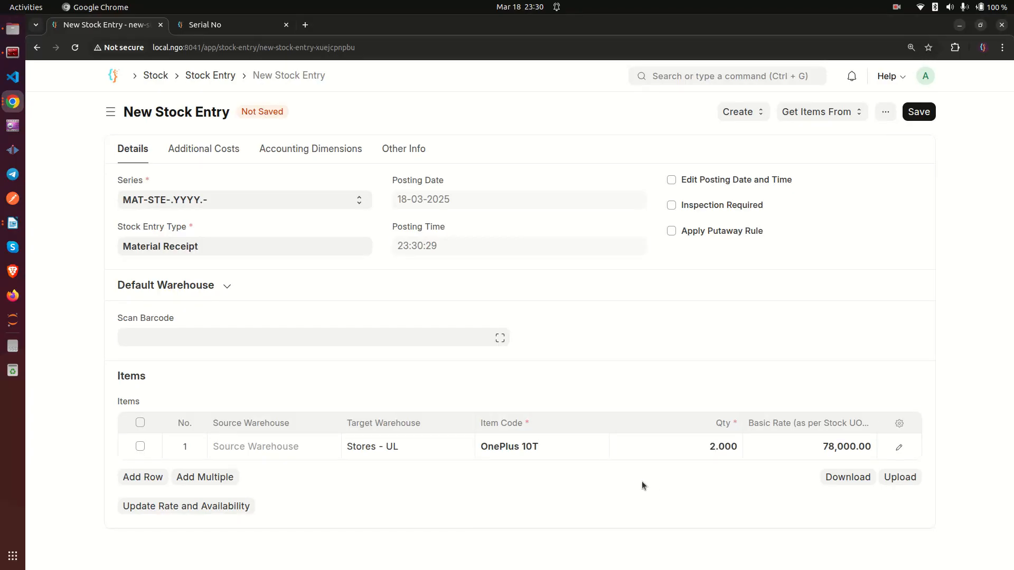
- Open the item row's details and look over its Serial No / Batch section, then close the row
{"action": "left_click", "coordinate": [900, 448]}
{"action": "scroll", "coordinate": [516, 396], "scroll_direction": "down", "scroll_amount": 5}
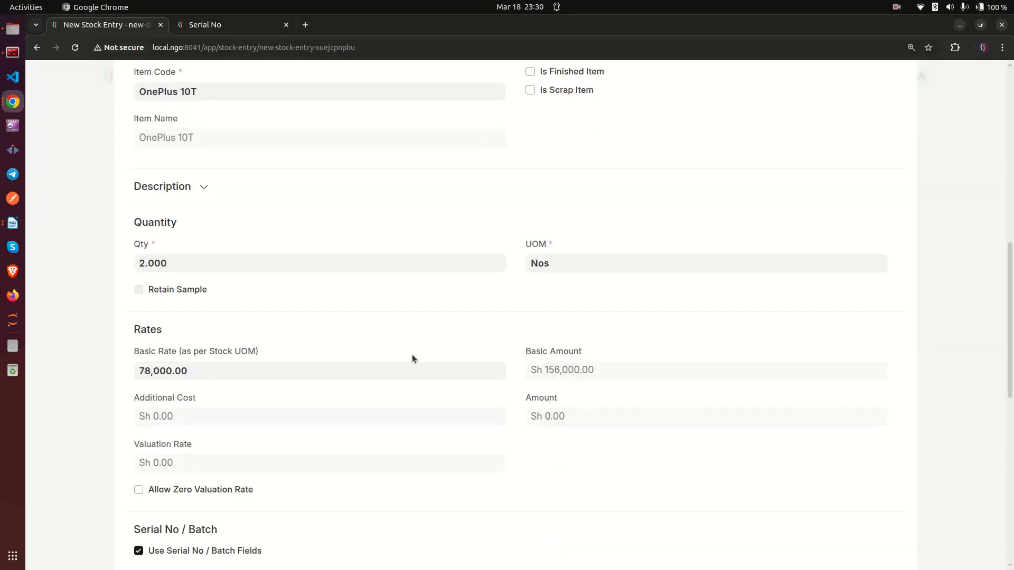
{"action": "scroll", "coordinate": [396, 349], "scroll_direction": "down", "scroll_amount": 6}
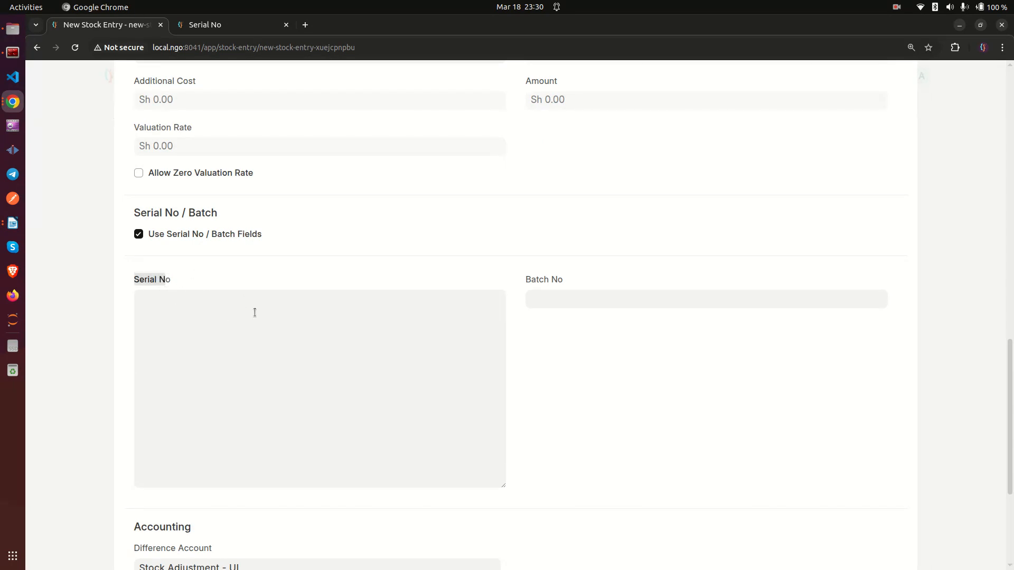
{"action": "scroll", "coordinate": [113, 151], "scroll_direction": "up", "scroll_amount": 10}
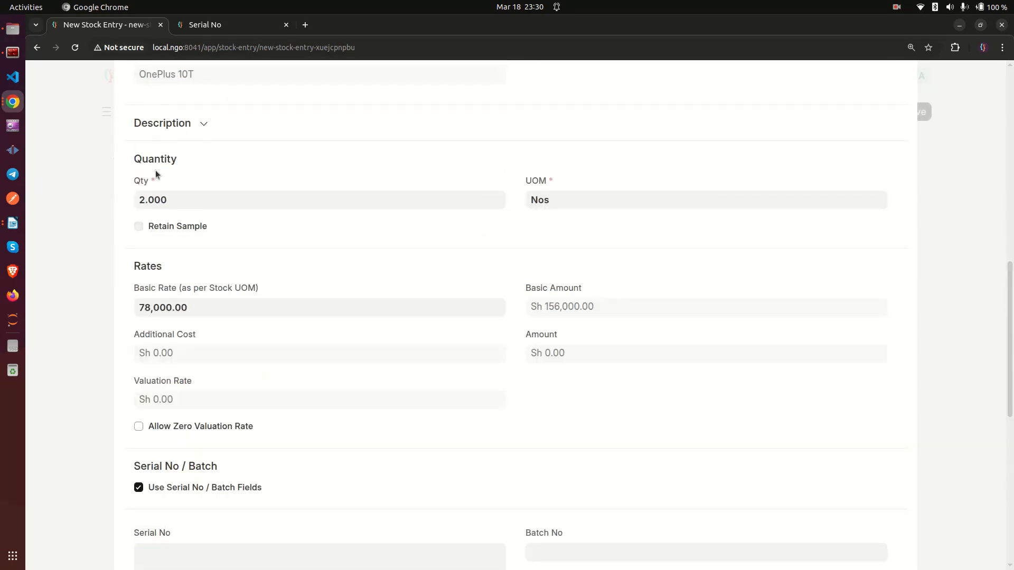
{"action": "left_click", "coordinate": [87, 204]}
- Open the most recently submitted Material Receipt and follow the Serial and Batch Bundle linked in its OnePlus 10T row
{"action": "left_click", "coordinate": [210, 76]}
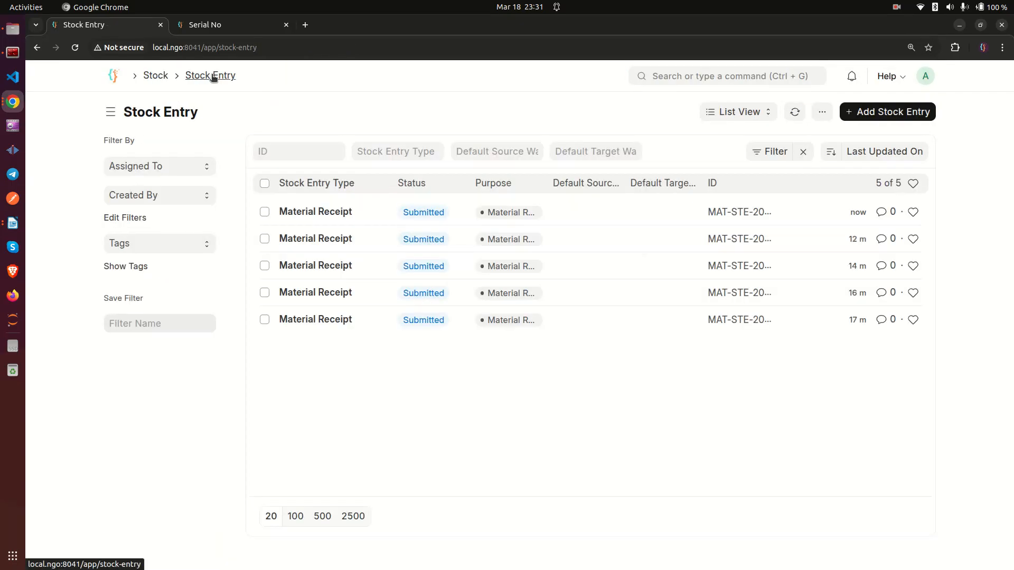
{"action": "left_click", "coordinate": [316, 212]}
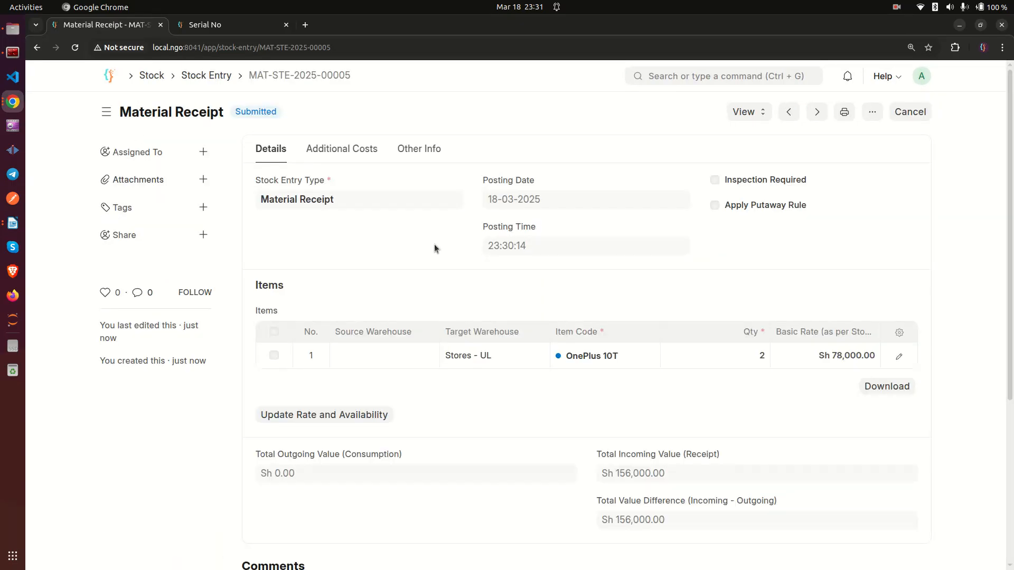
{"action": "left_click", "coordinate": [897, 360]}
{"action": "scroll", "coordinate": [446, 363], "scroll_direction": "down", "scroll_amount": 10}
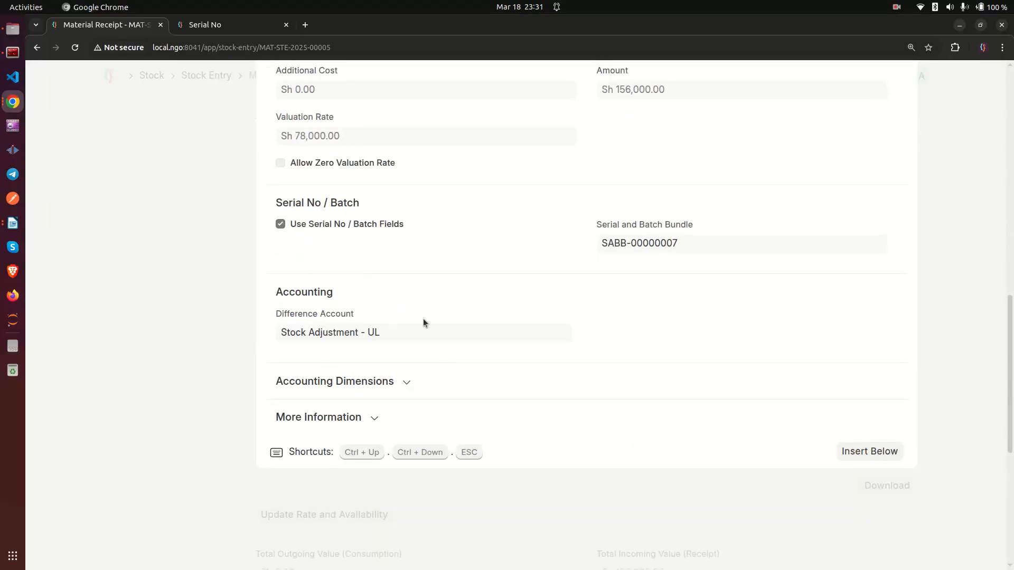
{"action": "left_click_drag", "start_coordinate": [597, 225], "coordinate": [694, 226]}
{"action": "left_click", "coordinate": [694, 228]}
{"action": "left_click", "coordinate": [642, 243]}
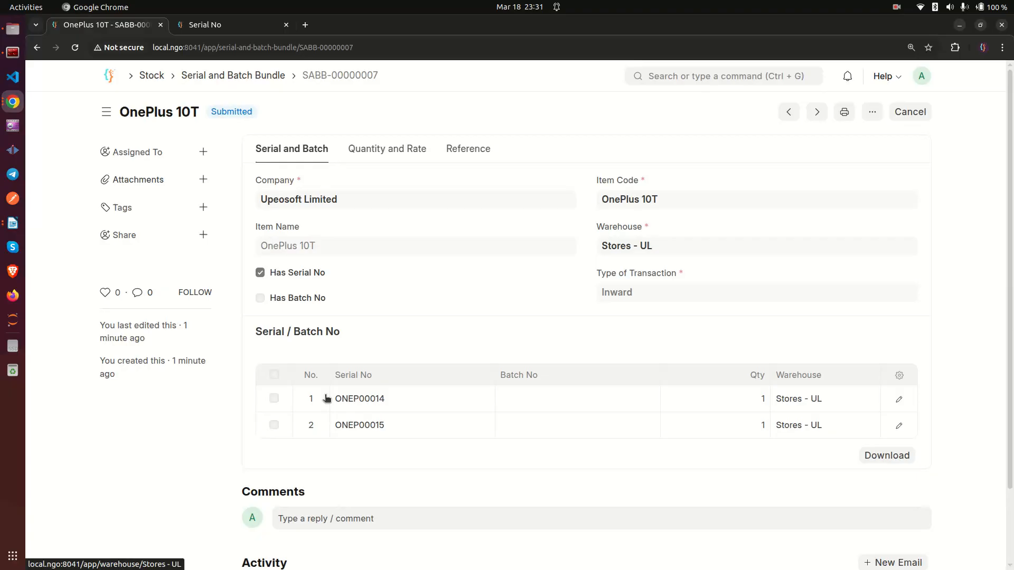
- Return to the Stock Entry list and create a new stock entry with the type Material Receipt
{"action": "left_click", "coordinate": [37, 48]}
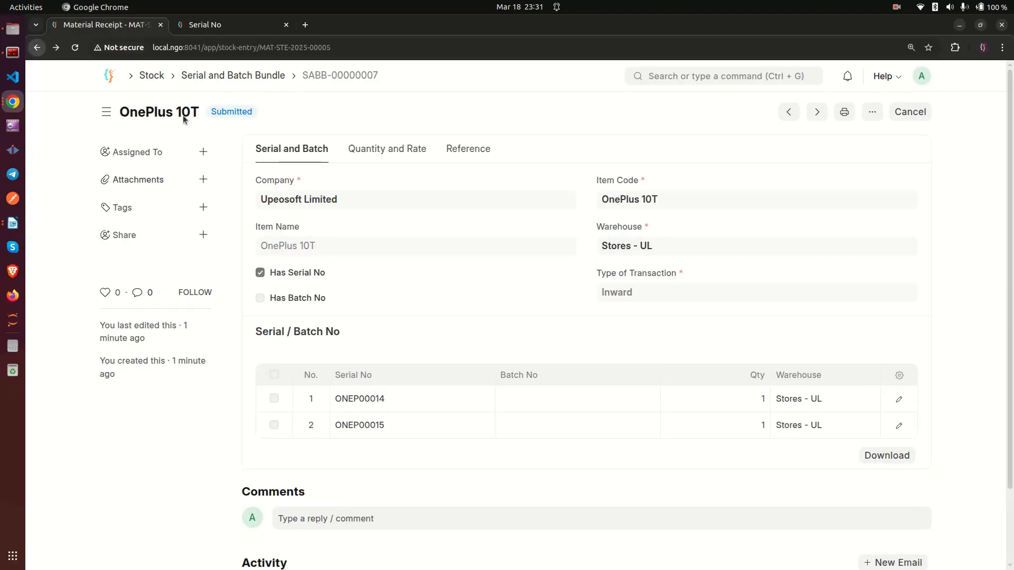
{"action": "left_click", "coordinate": [210, 75]}
{"action": "left_click", "coordinate": [892, 108]}
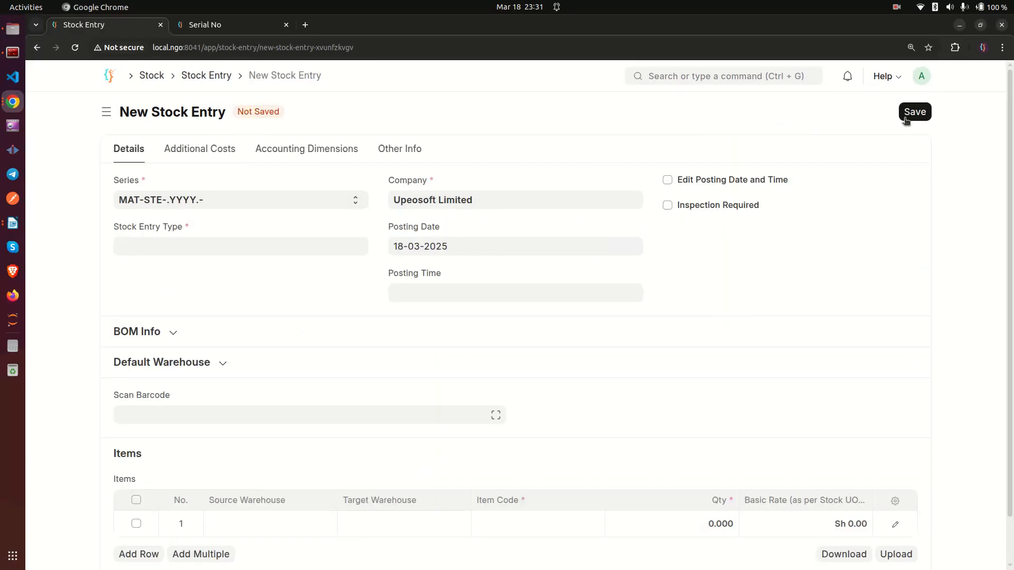
{"action": "left_click", "coordinate": [188, 249]}
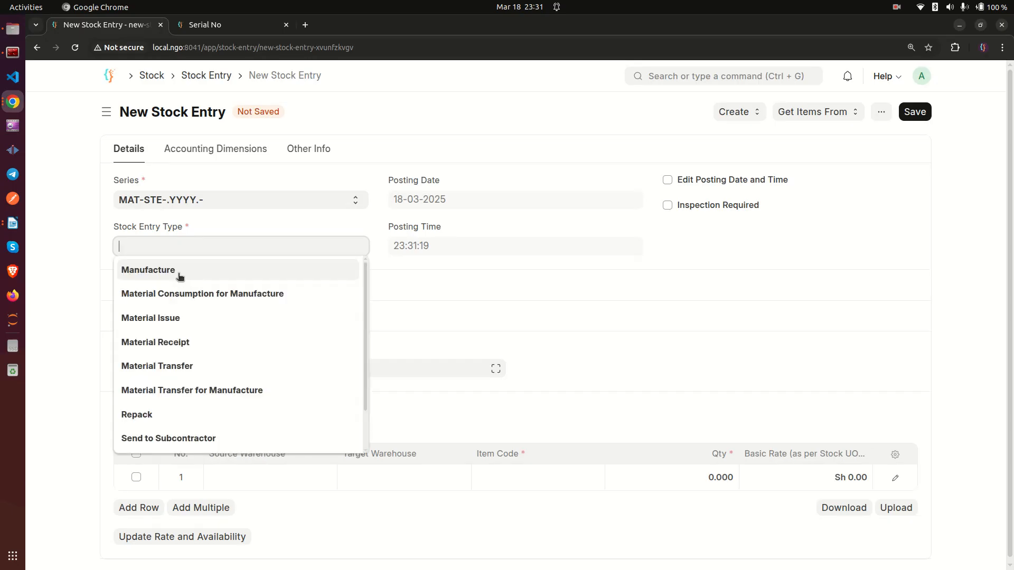
{"action": "left_click", "coordinate": [177, 348]}
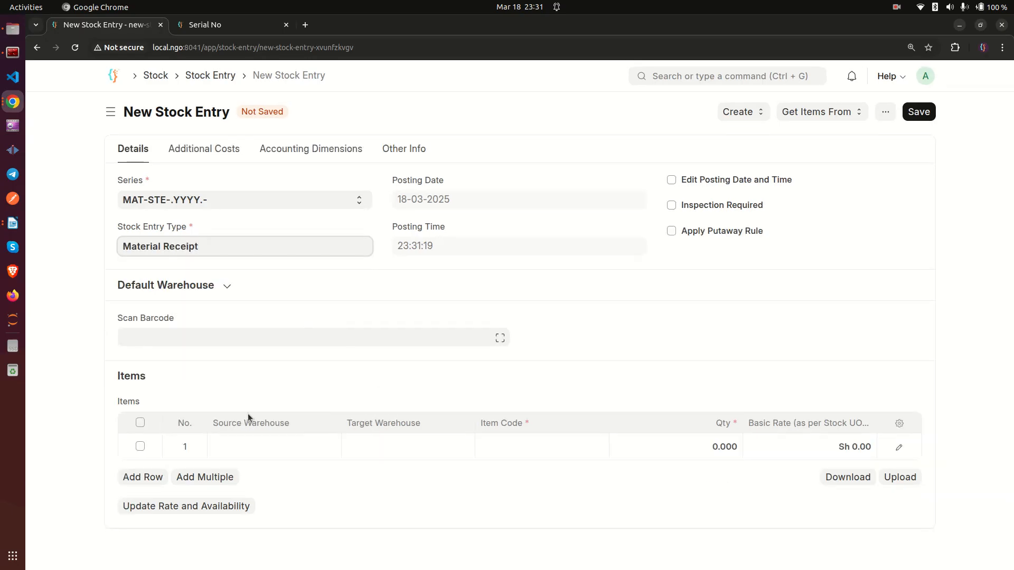
- Set Stores - UL as target warehouse, OnePlus 10T as item and 2 as quantity in the first row
{"action": "left_click", "coordinate": [382, 447]}
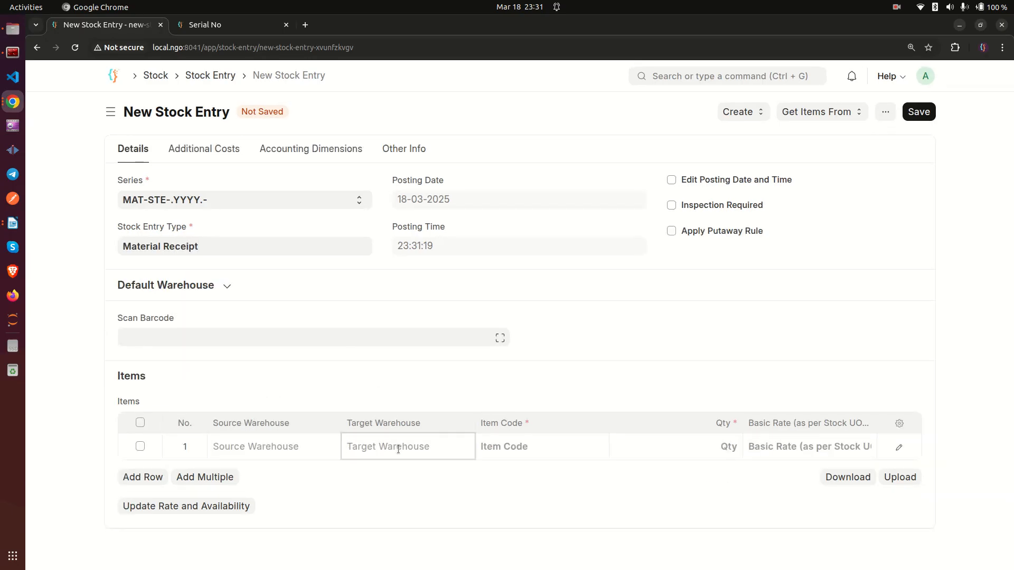
{"action": "left_click", "coordinate": [385, 545]}
{"action": "left_click", "coordinate": [548, 448]}
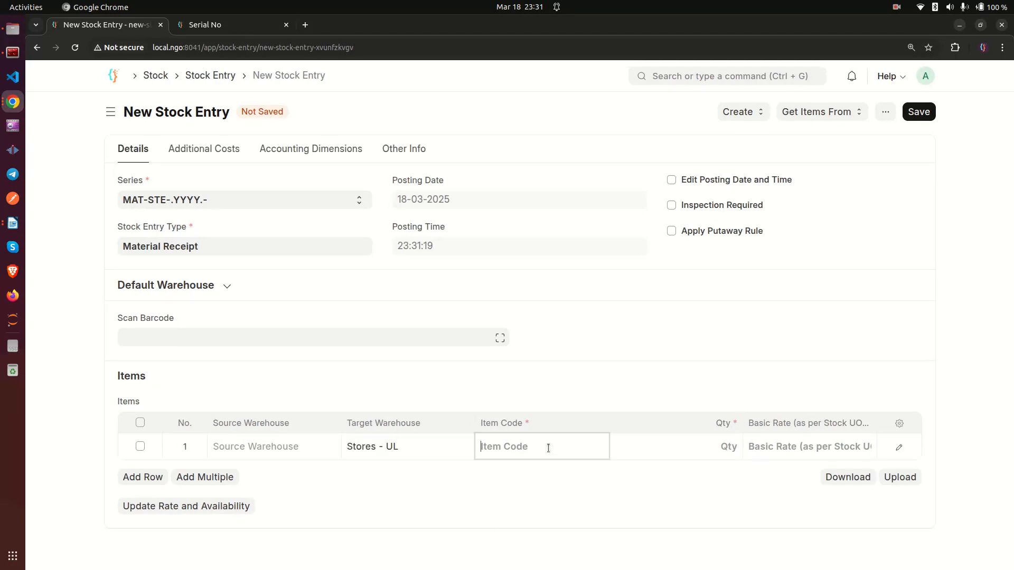
{"action": "left_click", "coordinate": [521, 520]}
{"action": "left_click", "coordinate": [702, 442]}
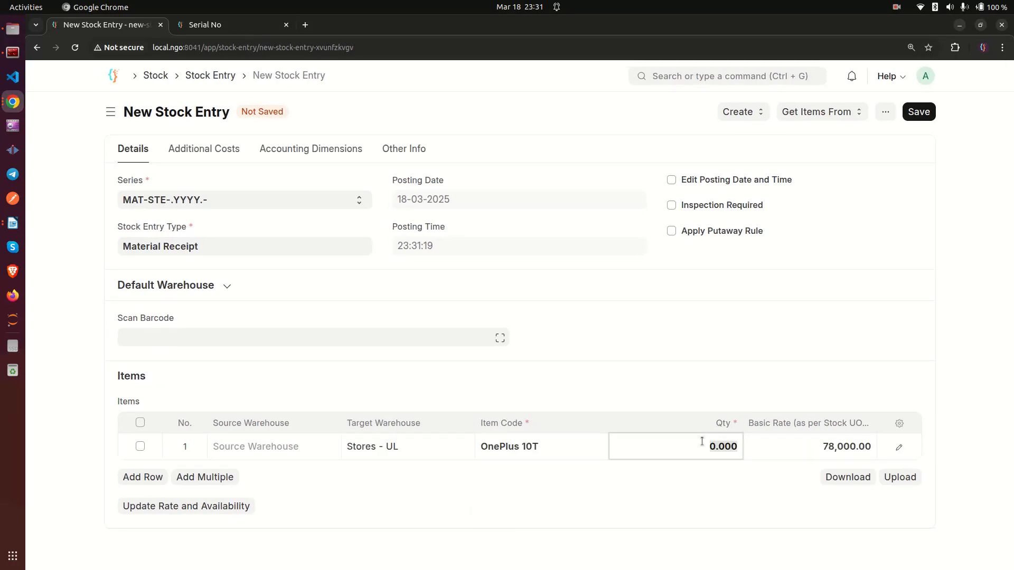
{"action": "type", "text": "2"}
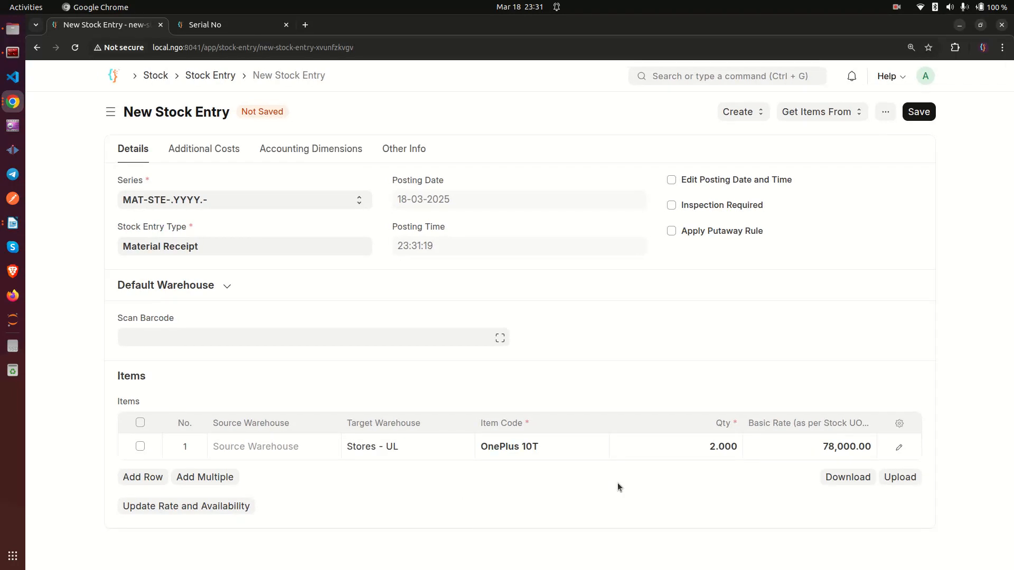
- Enter 123456543FDS2345 and WERT433456FDF54 on separate lines in the item row's Serial No field
{"action": "left_click", "coordinate": [899, 447]}
{"action": "scroll", "coordinate": [461, 421], "scroll_direction": "down", "scroll_amount": 10}
{"action": "left_click", "coordinate": [295, 344]}
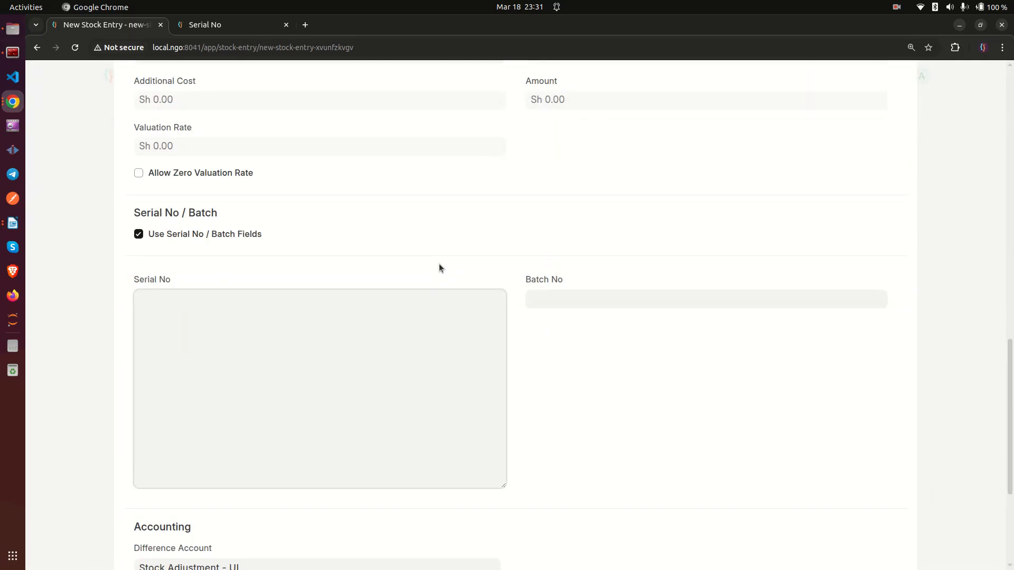
{"action": "type", "text": "123456543FDS2345"}
{"action": "key", "text": "Return"}
{"action": "type", "text": "WERT433456FDF54"}
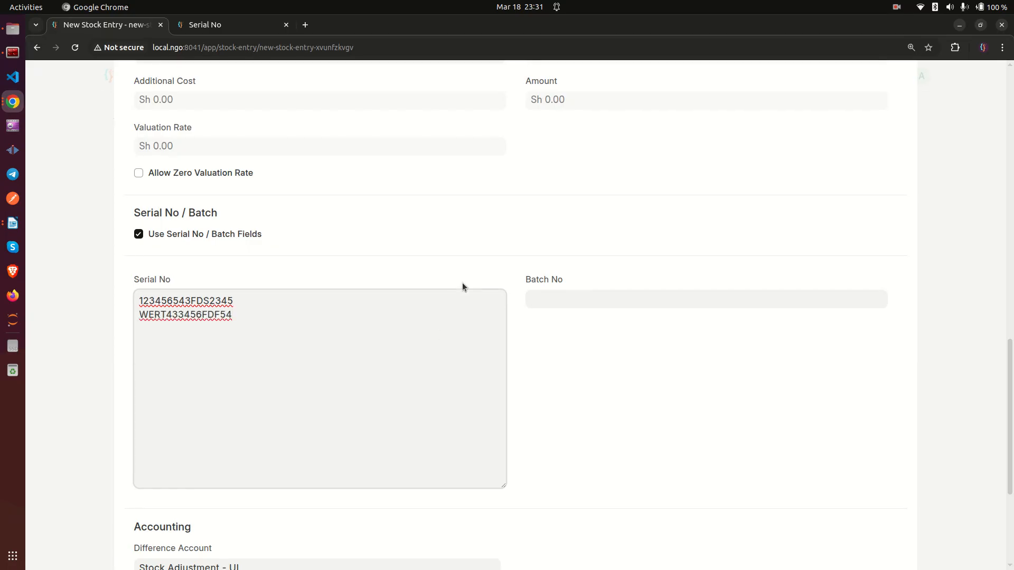
- Delete the second serial number from the row's Serial No field and close the row details
{"action": "double_click", "coordinate": [188, 314]}
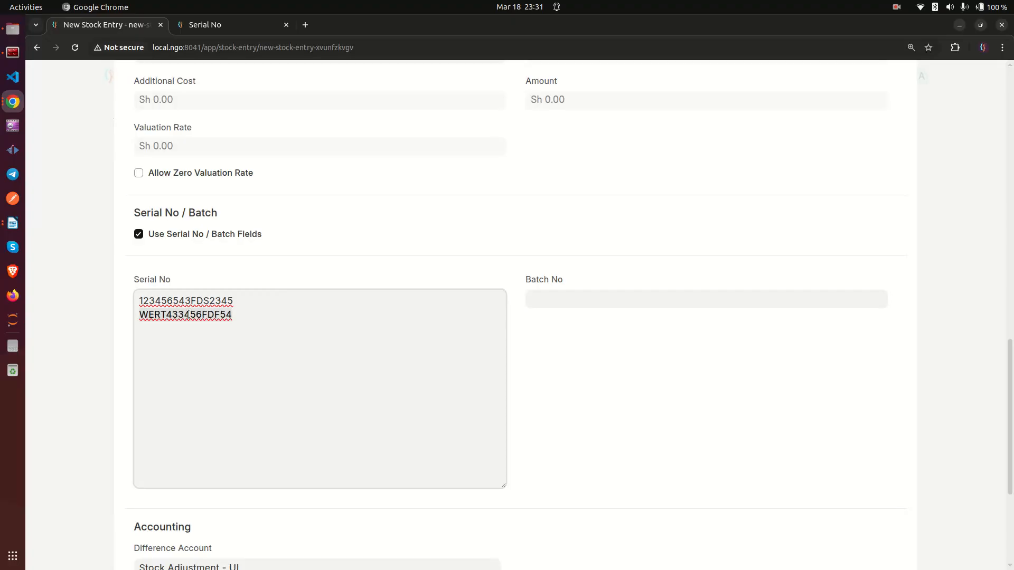
{"action": "key", "text": "BackSpace"}
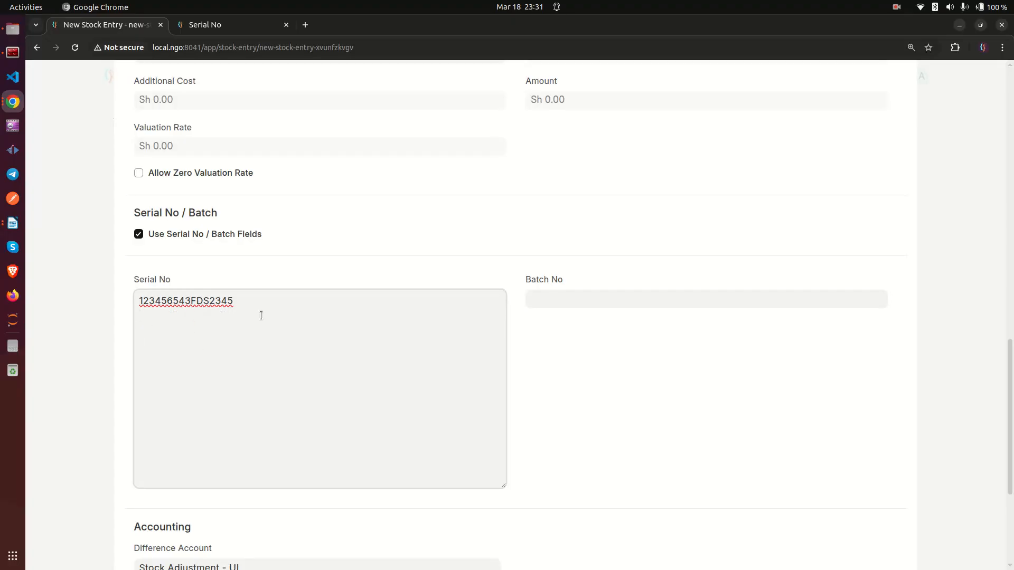
{"action": "left_click", "coordinate": [92, 309]}
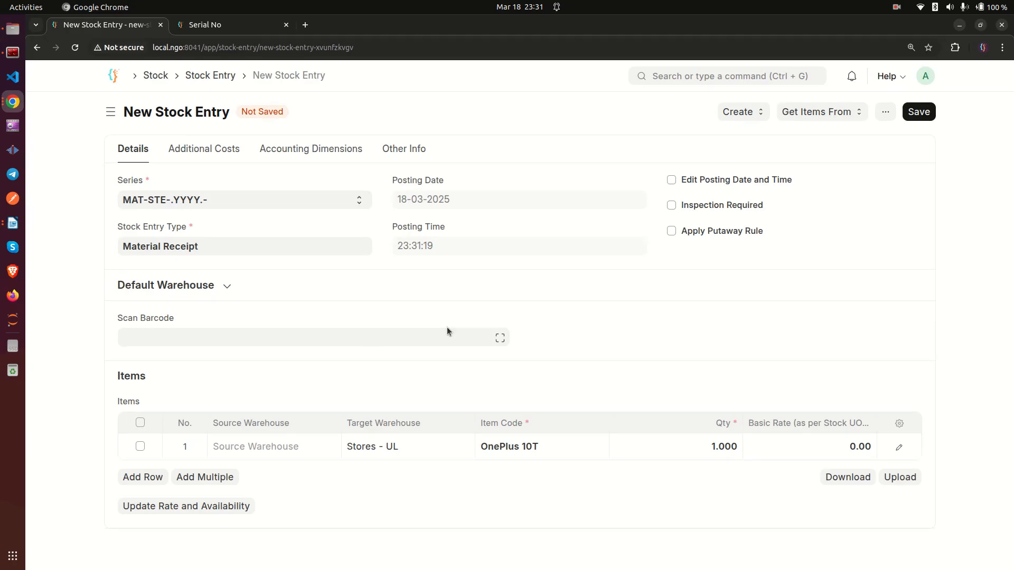
- Set the OnePlus 10T row's quantity to 2 and basic rate to 78000, then save the stock entry
{"action": "left_click", "coordinate": [703, 444]}
{"action": "type", "text": "2"}
{"action": "key", "text": "ctrl+s"}
{"action": "left_click", "coordinate": [867, 454]}
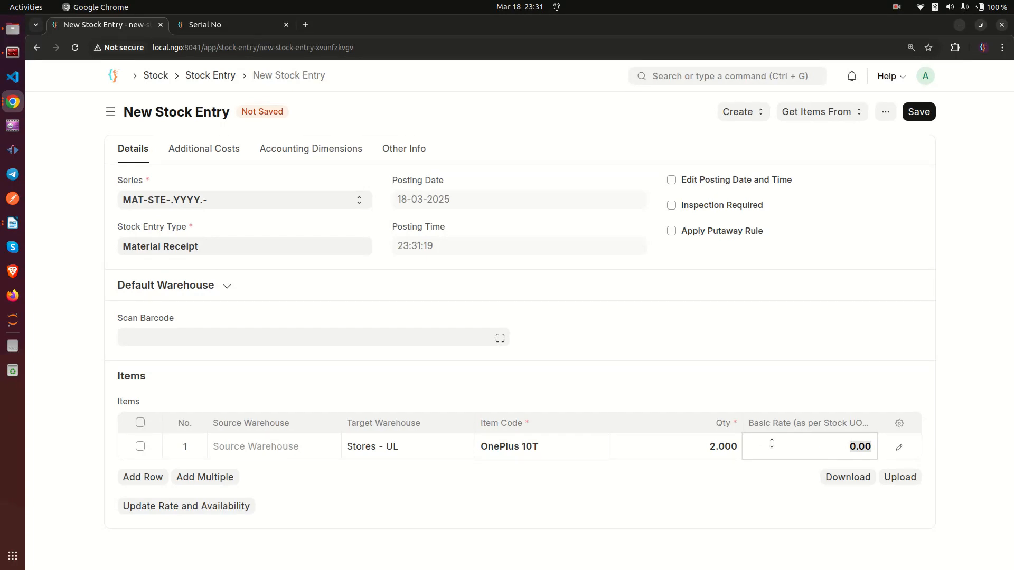
{"action": "type", "text": "78000"}
{"action": "left_click", "coordinate": [960, 299]}
{"action": "left_click", "coordinate": [920, 114]}
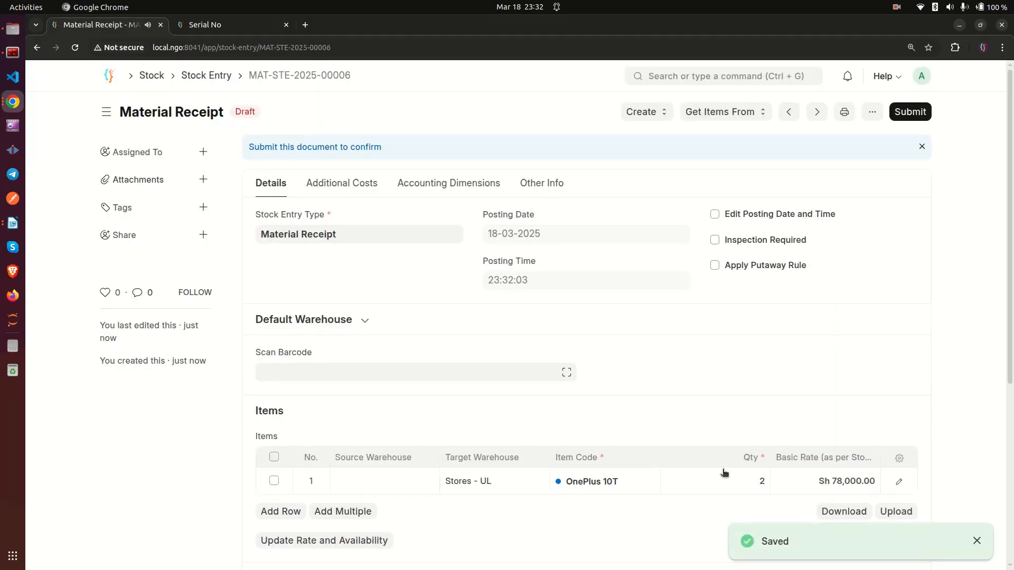
- Open the saved OnePlus 10T row's details and check the contents of its Serial No field
{"action": "scroll", "coordinate": [797, 414], "scroll_direction": "down", "scroll_amount": 2}
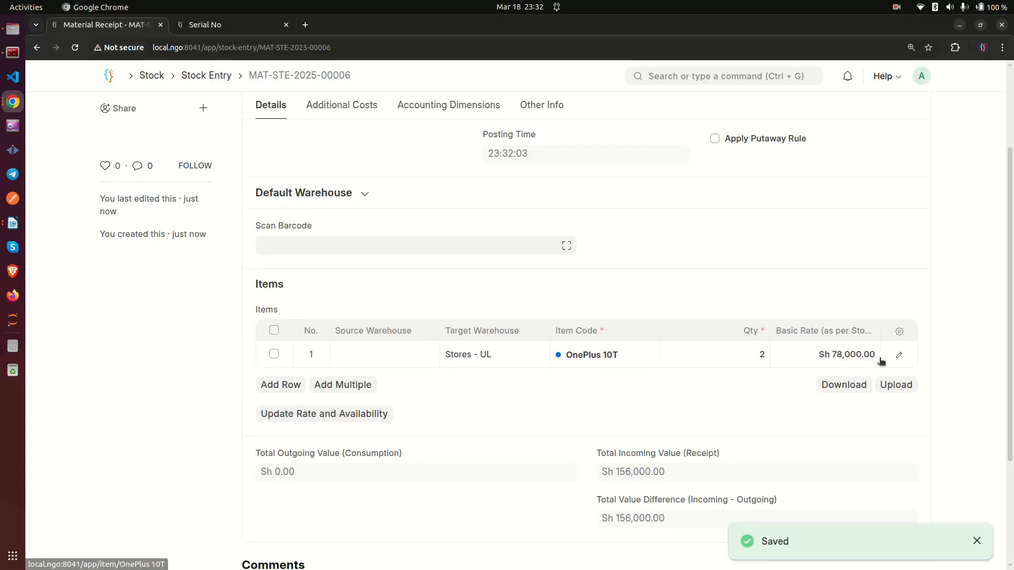
{"action": "left_click", "coordinate": [899, 355]}
{"action": "scroll", "coordinate": [389, 362], "scroll_direction": "down", "scroll_amount": 4}
{"action": "scroll", "coordinate": [389, 364], "scroll_direction": "down", "scroll_amount": 2}
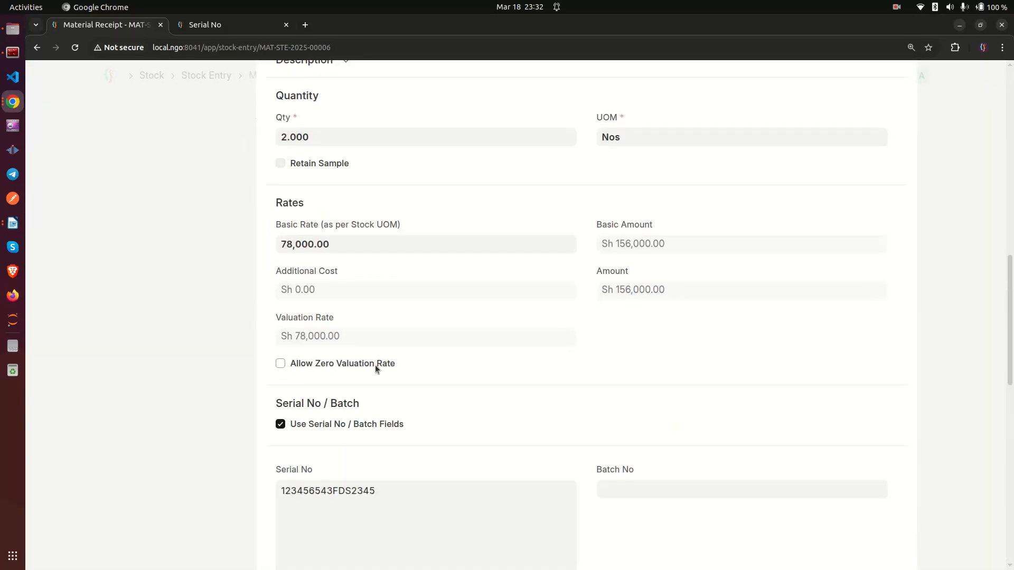
{"action": "scroll", "coordinate": [341, 433], "scroll_direction": "down", "scroll_amount": 3}
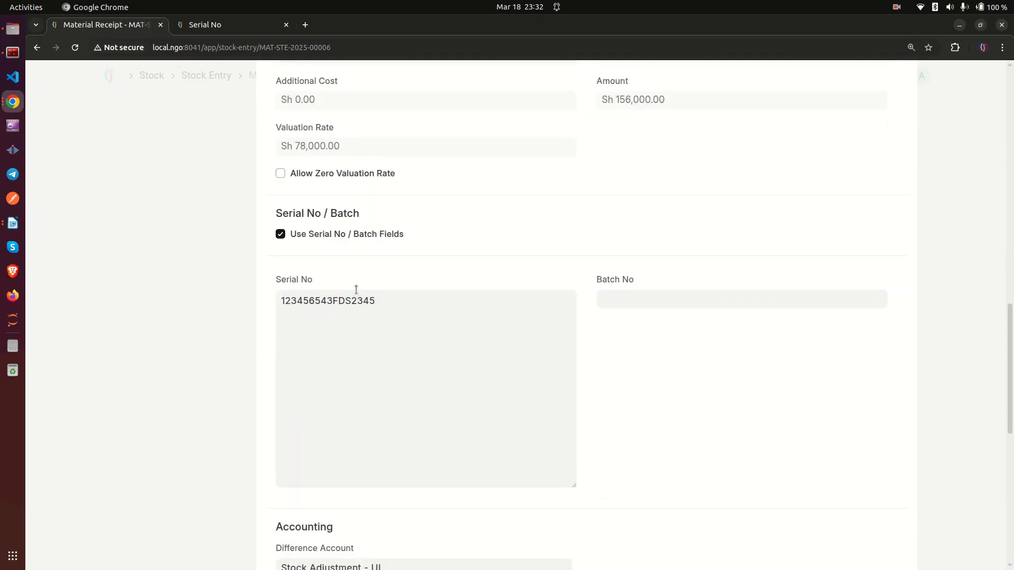
- Reopen the OnePlus 10T row's details and compare its quantity with the serial numbers listed in the Serial No field
{"action": "left_click", "coordinate": [147, 336]}
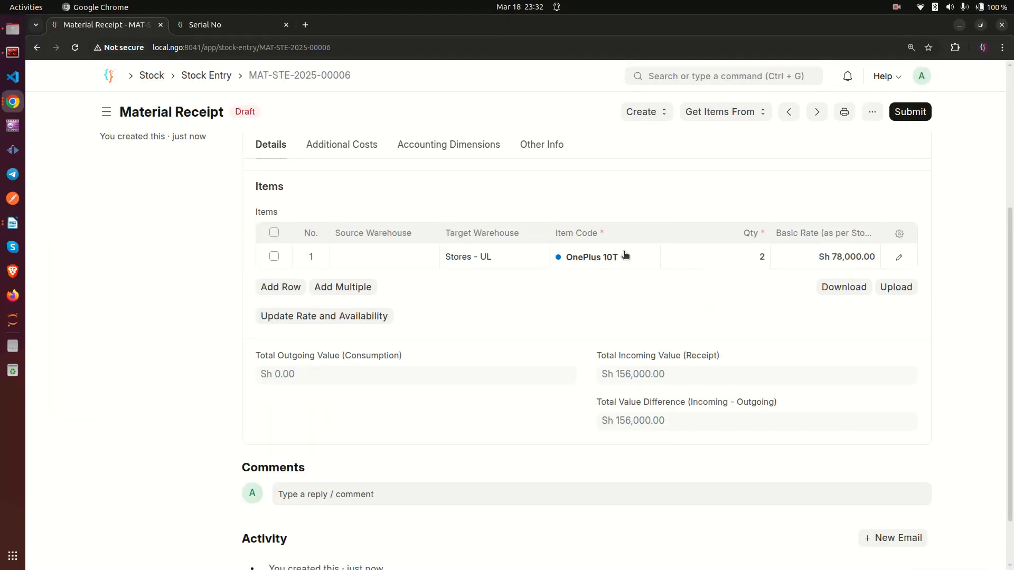
{"action": "left_click", "coordinate": [900, 259]}
{"action": "scroll", "coordinate": [373, 365], "scroll_direction": "down", "scroll_amount": 5}
{"action": "scroll", "coordinate": [374, 365], "scroll_direction": "down", "scroll_amount": 4}
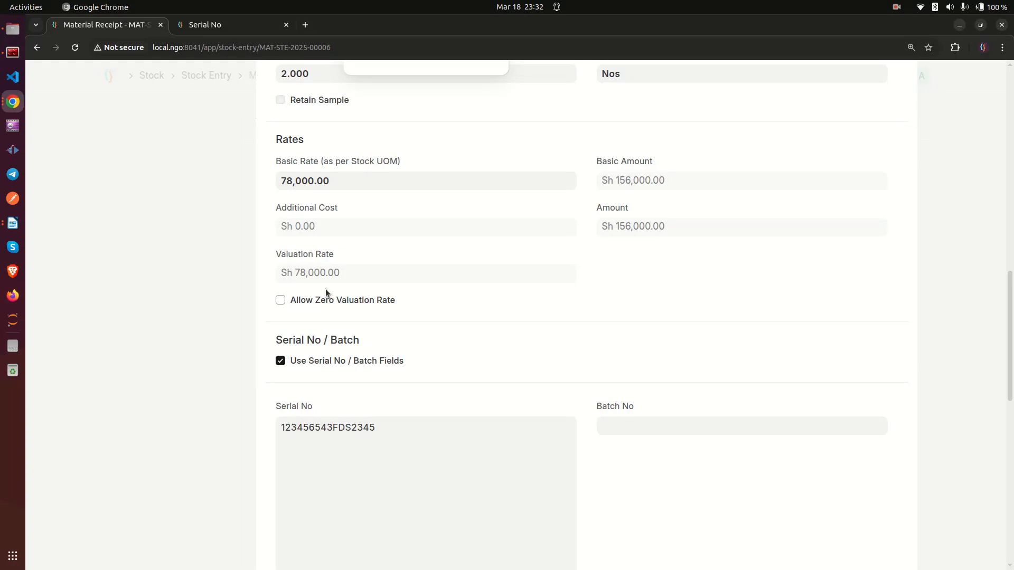
{"action": "left_click", "coordinate": [213, 298]}
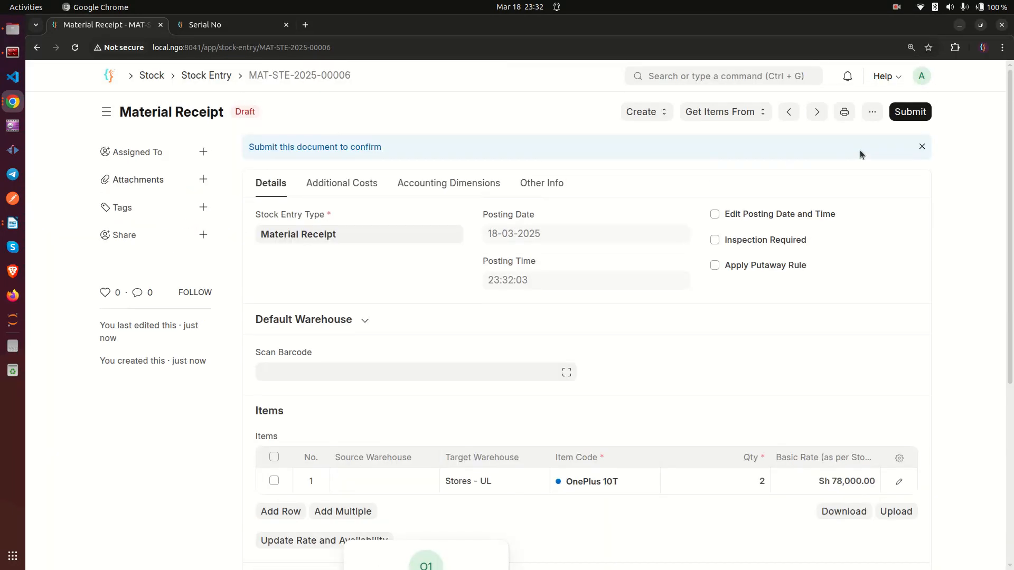
- Try to submit the Material Receipt stock entry with quantity 2, and dismiss the message
{"action": "left_click", "coordinate": [910, 112]}
{"action": "left_click", "coordinate": [680, 181]}
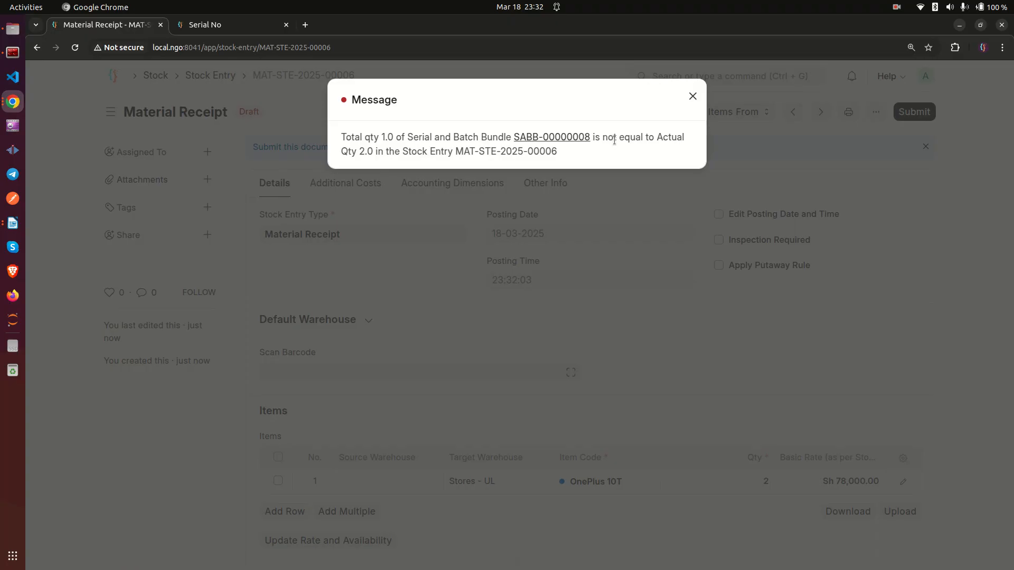
{"action": "left_click_drag", "start_coordinate": [358, 152], "coordinate": [372, 153]}
{"action": "left_click", "coordinate": [264, 345]}
- Add WERT433456FDF54 on a second line of the OnePlus 10T row's Serial No field and close the row details
{"action": "scroll", "coordinate": [668, 322], "scroll_direction": "down", "scroll_amount": 5}
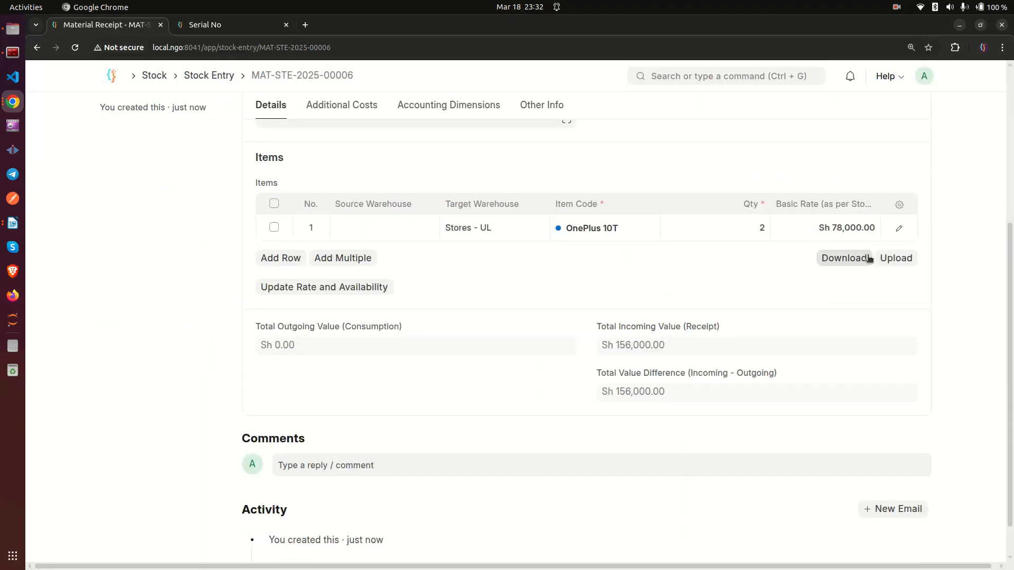
{"action": "left_click", "coordinate": [898, 230]}
{"action": "scroll", "coordinate": [431, 356], "scroll_direction": "down", "scroll_amount": 8}
{"action": "left_click", "coordinate": [368, 434]}
{"action": "key", "text": "Return"}
{"action": "key", "text": "ctrl+v"}
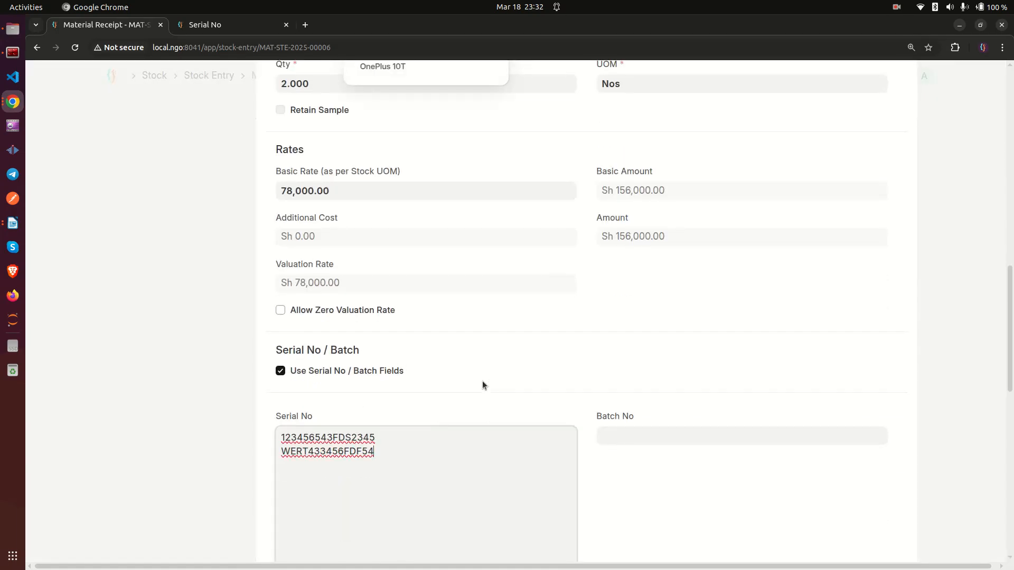
{"action": "left_click", "coordinate": [204, 401]}
- Save the Material Receipt stock entry and submit it, confirming the submission
{"action": "left_click", "coordinate": [922, 113]}
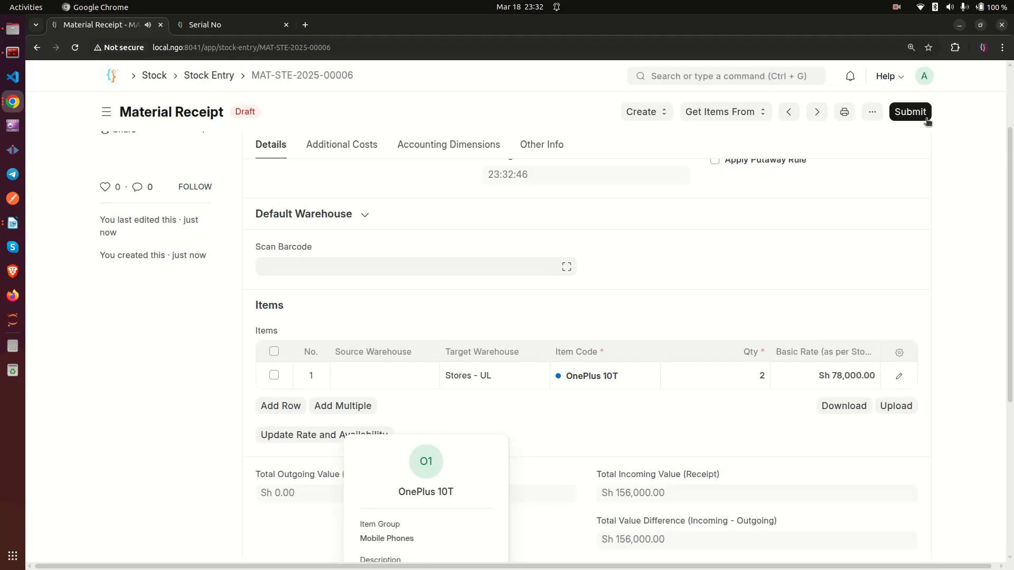
{"action": "left_click", "coordinate": [910, 111]}
{"action": "left_click", "coordinate": [680, 178]}
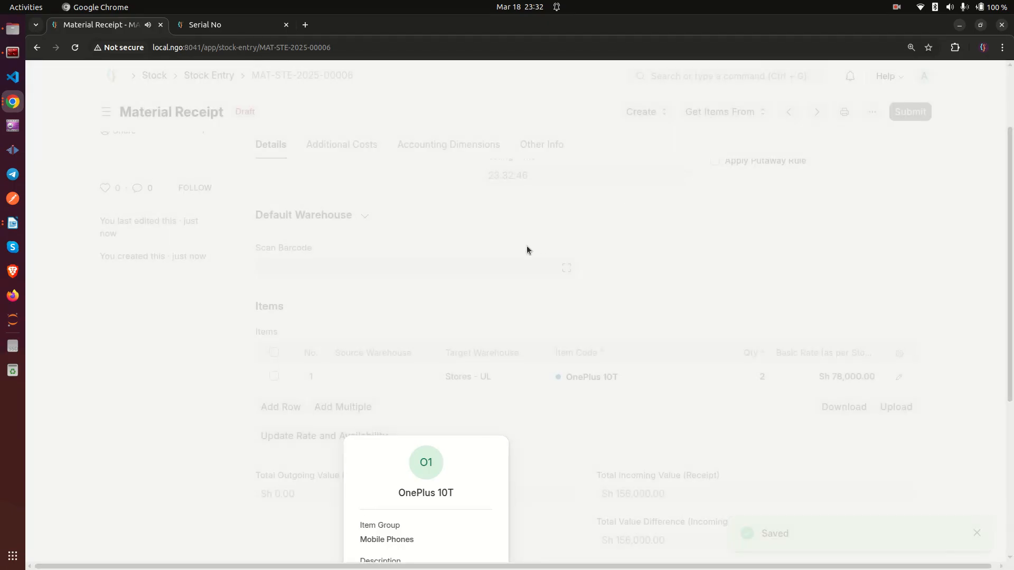
- Refresh the Serial No list and check it for the two manually entered OnePlus 10T serial numbers
{"action": "left_click", "coordinate": [231, 28]}
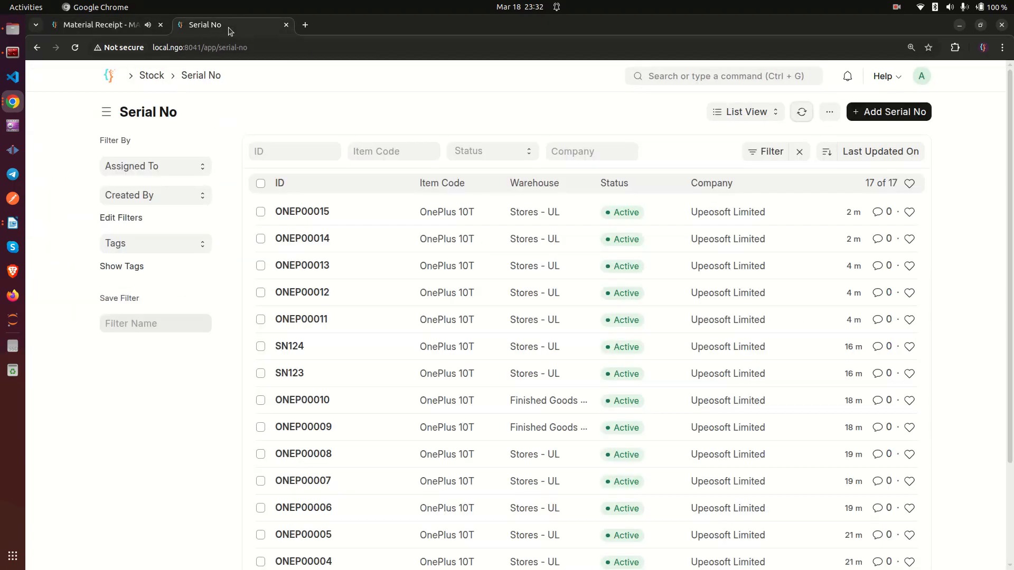
{"action": "left_click", "coordinate": [801, 111]}
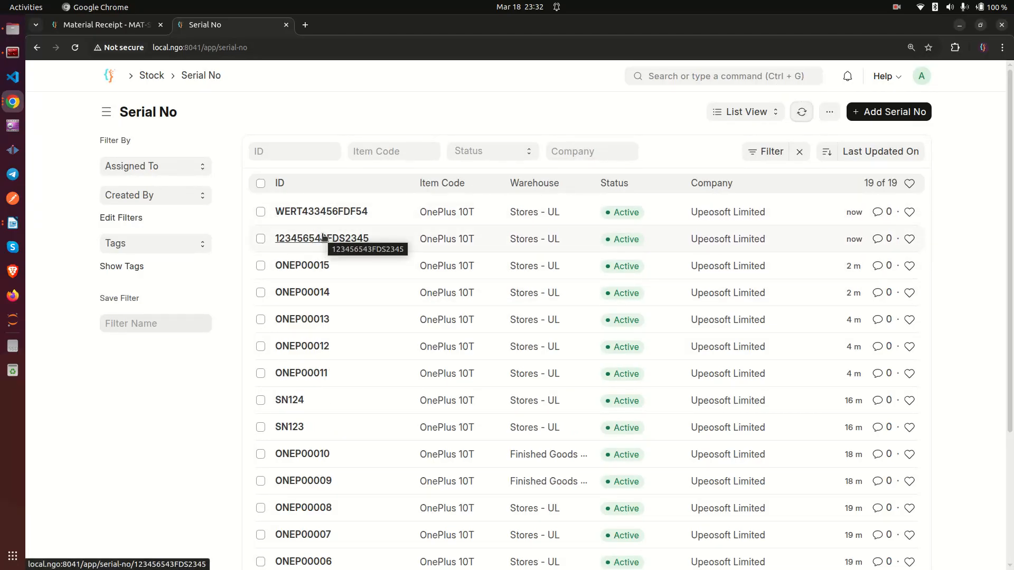
- Return to the submitted Material Receipt and examine the Serial No and Serial and Batch Bundle fields in the item row's details
{"action": "left_click", "coordinate": [111, 25]}
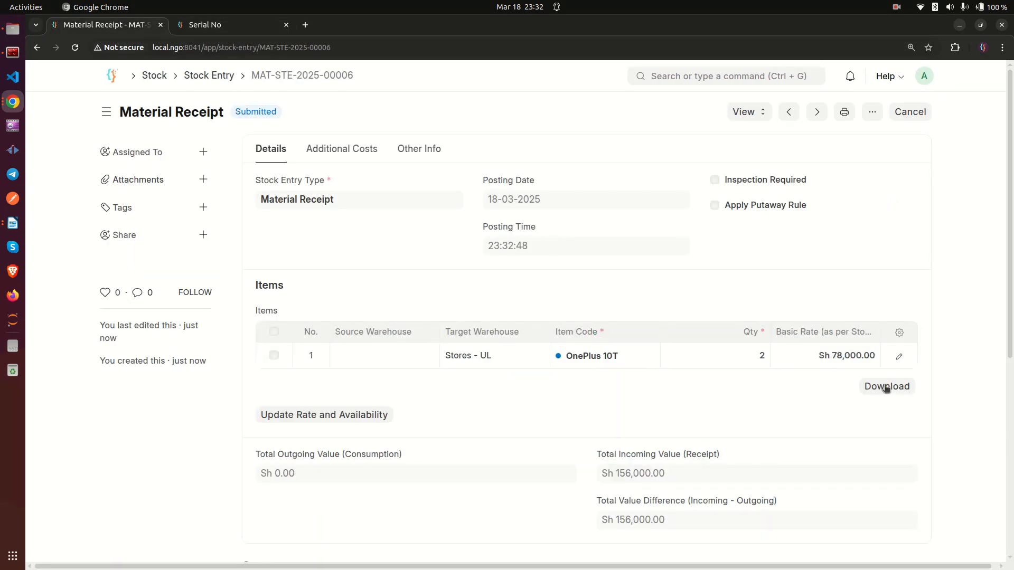
{"action": "left_click", "coordinate": [899, 357]}
{"action": "scroll", "coordinate": [732, 382], "scroll_direction": "down", "scroll_amount": 10}
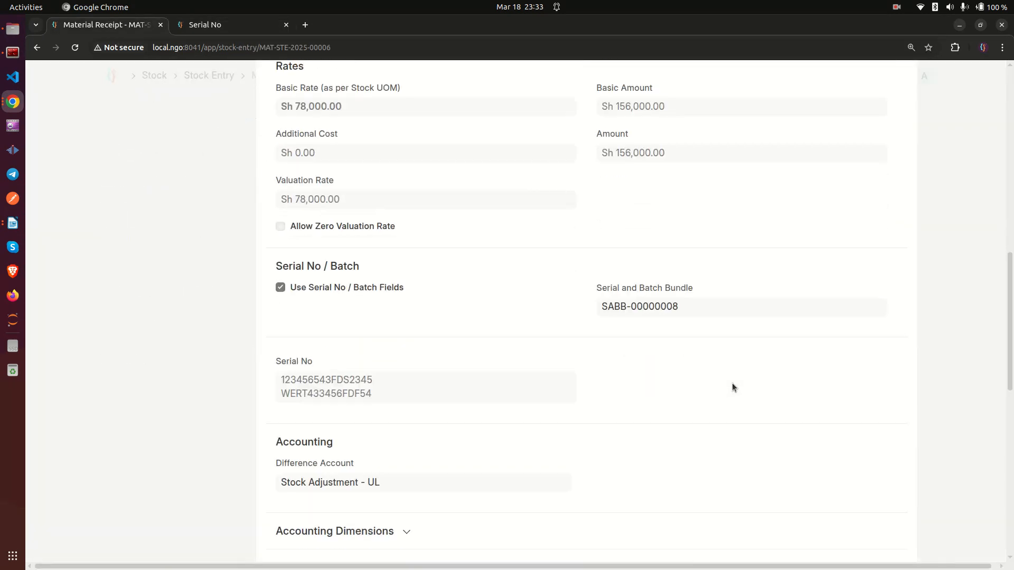
{"action": "left_click_drag", "start_coordinate": [590, 293], "coordinate": [677, 294]}
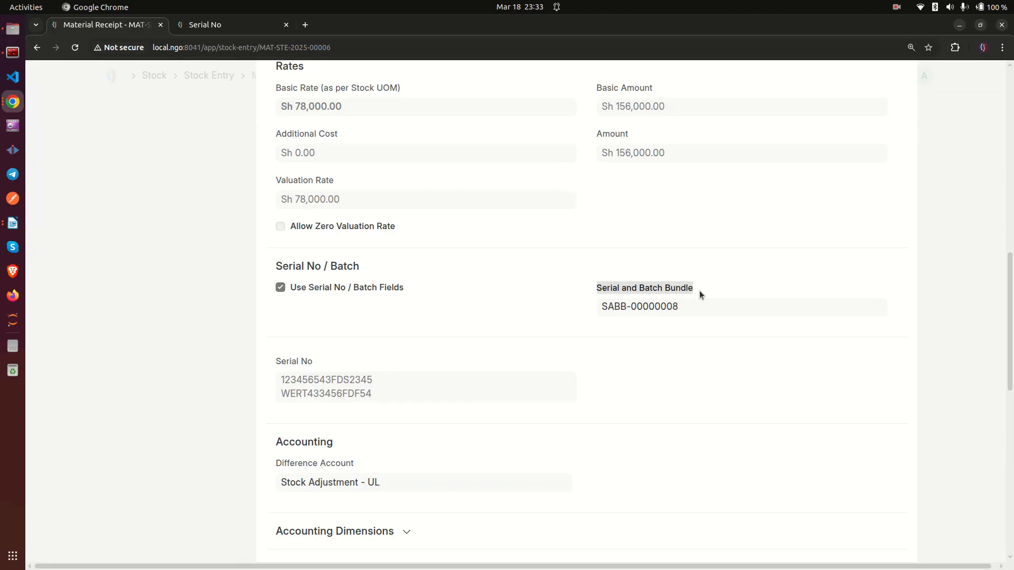
{"action": "left_click", "coordinate": [624, 296]}
{"action": "scroll", "coordinate": [109, 346], "scroll_direction": "up", "scroll_amount": 4}
{"action": "left_click", "coordinate": [110, 345]}
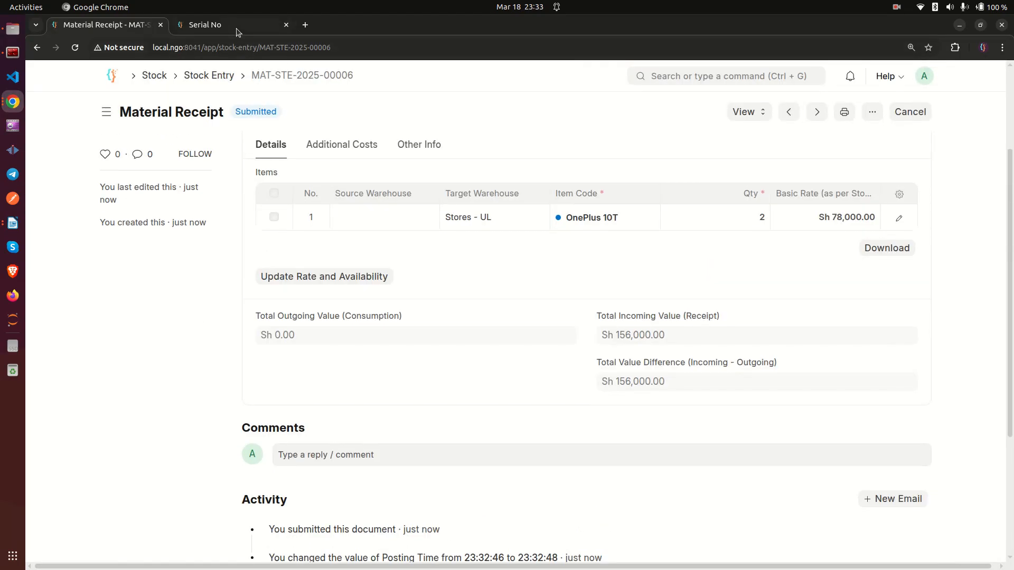
- View the stock entry's Stock Ledger and open the Serial and Batch Bundle linked to its ledger line
{"action": "left_click", "coordinate": [750, 112]}
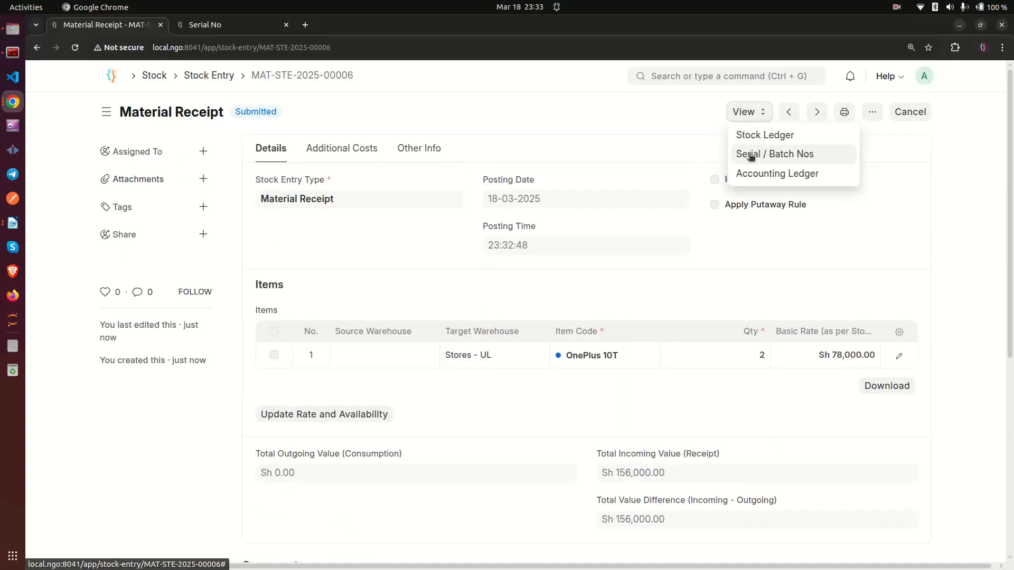
{"action": "left_click", "coordinate": [753, 134]}
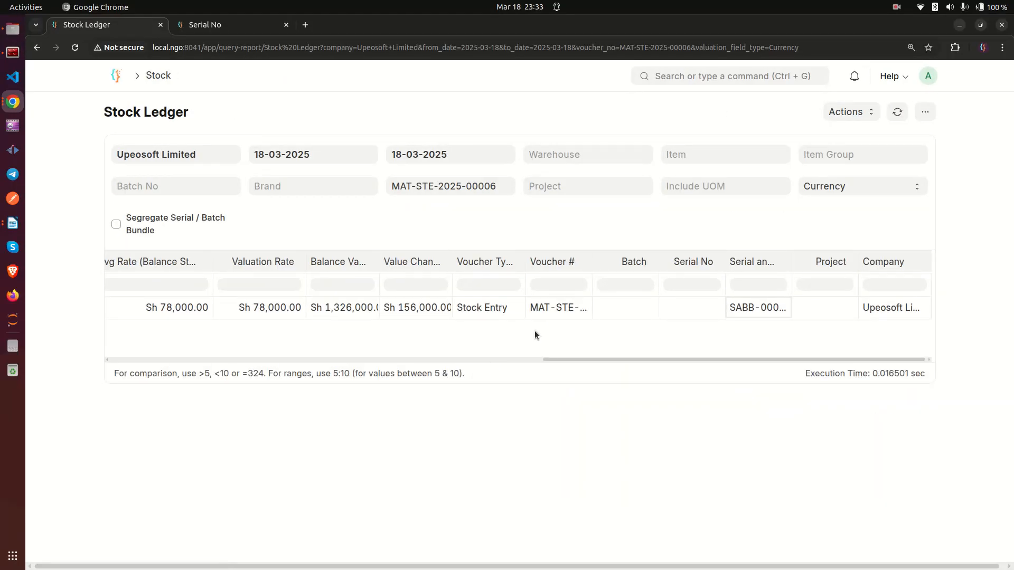
{"action": "left_click", "coordinate": [746, 308]}
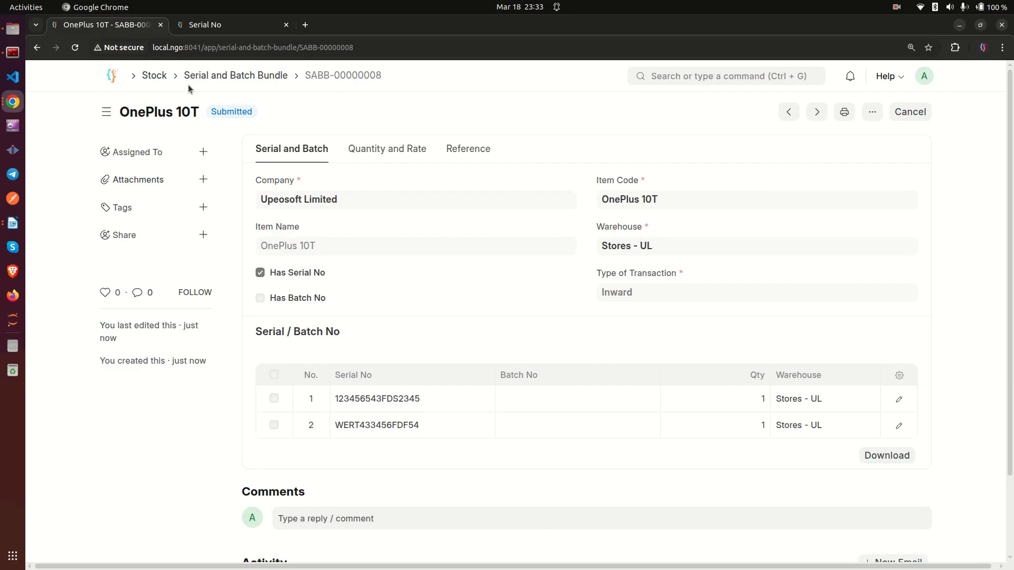
- Leave the bundle for the home page, find the Item list through search, and open the Panadol 500mg item
{"action": "left_click", "coordinate": [111, 77]}
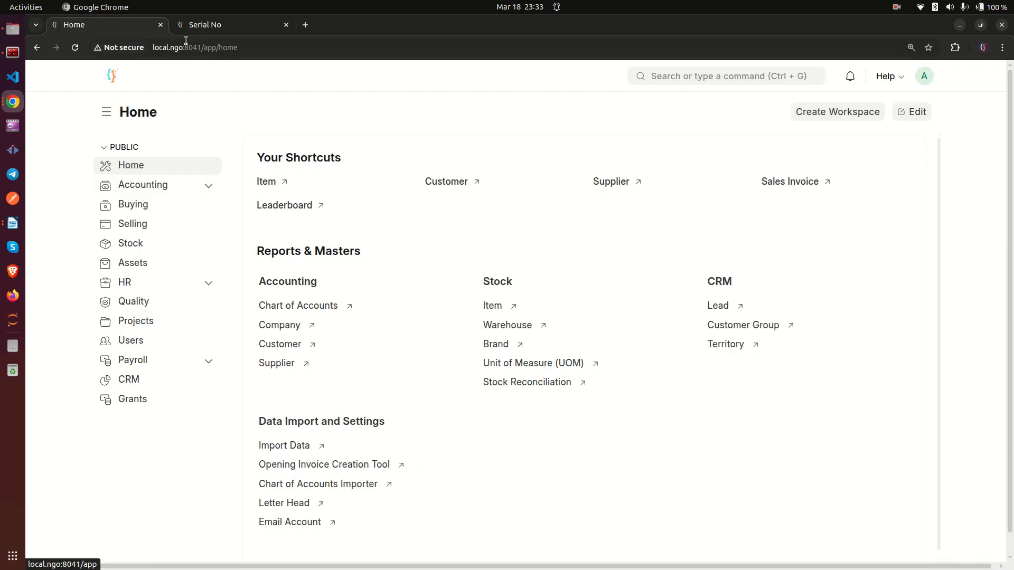
{"action": "left_click", "coordinate": [229, 21]}
{"action": "left_click", "coordinate": [703, 76]}
{"action": "type", "text": "item"}
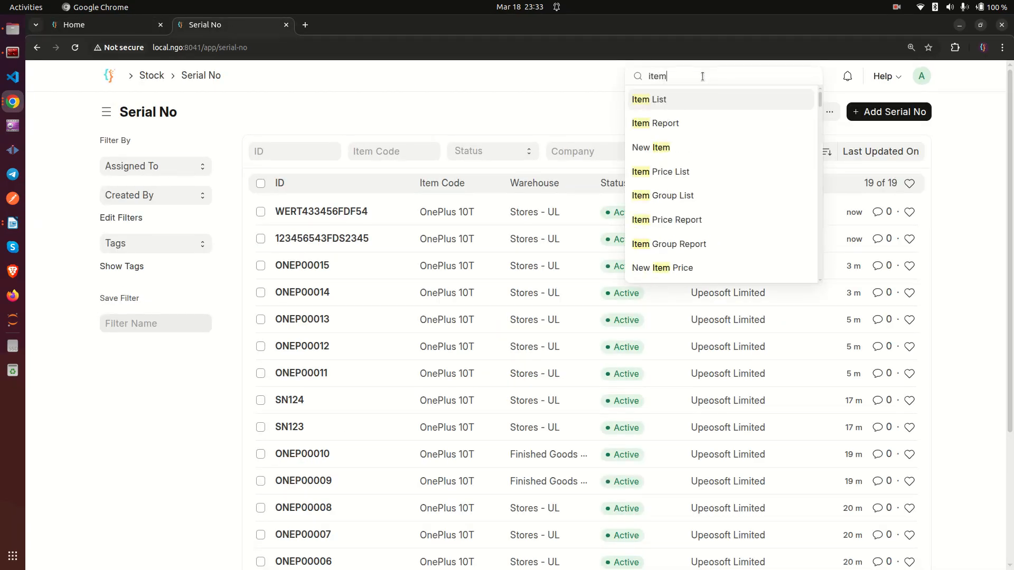
{"action": "left_click", "coordinate": [646, 100]}
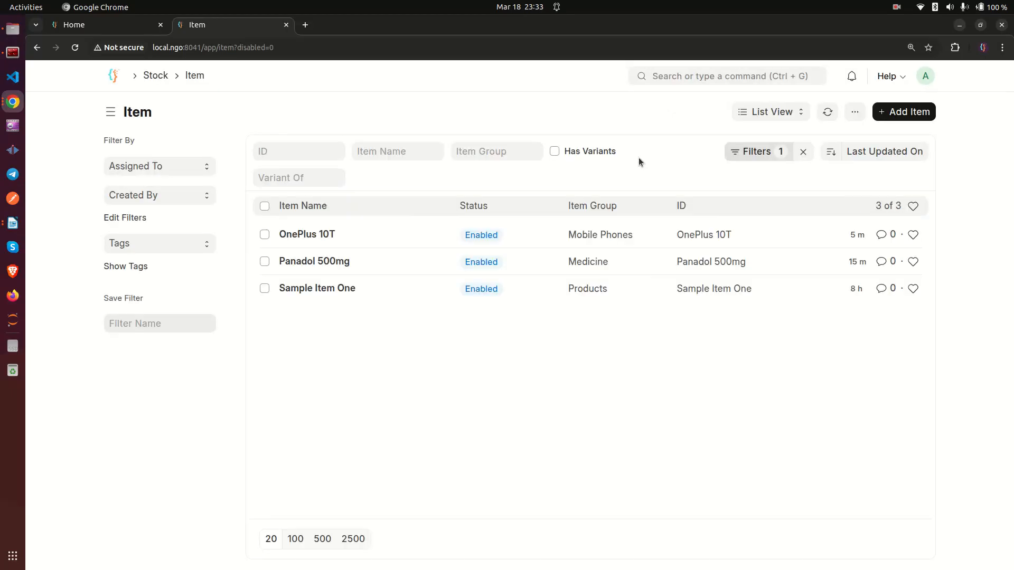
{"action": "left_click", "coordinate": [296, 263]}
- Examine the Serial Nos and Batches settings in the inventory section of the Panadol 500mg item
{"action": "scroll", "coordinate": [404, 329], "scroll_direction": "down", "scroll_amount": 3}
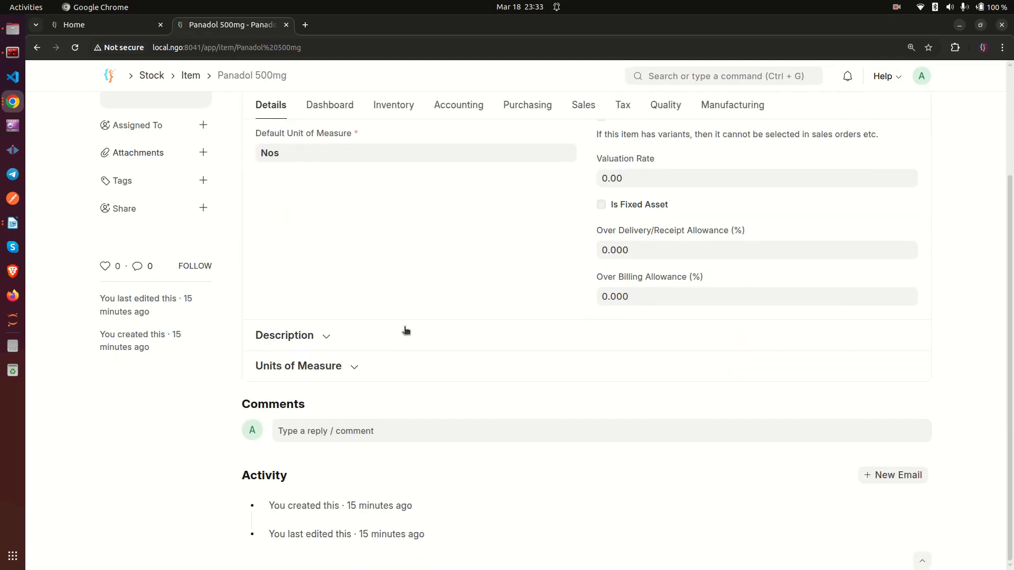
{"action": "scroll", "coordinate": [423, 322], "scroll_direction": "up", "scroll_amount": 3}
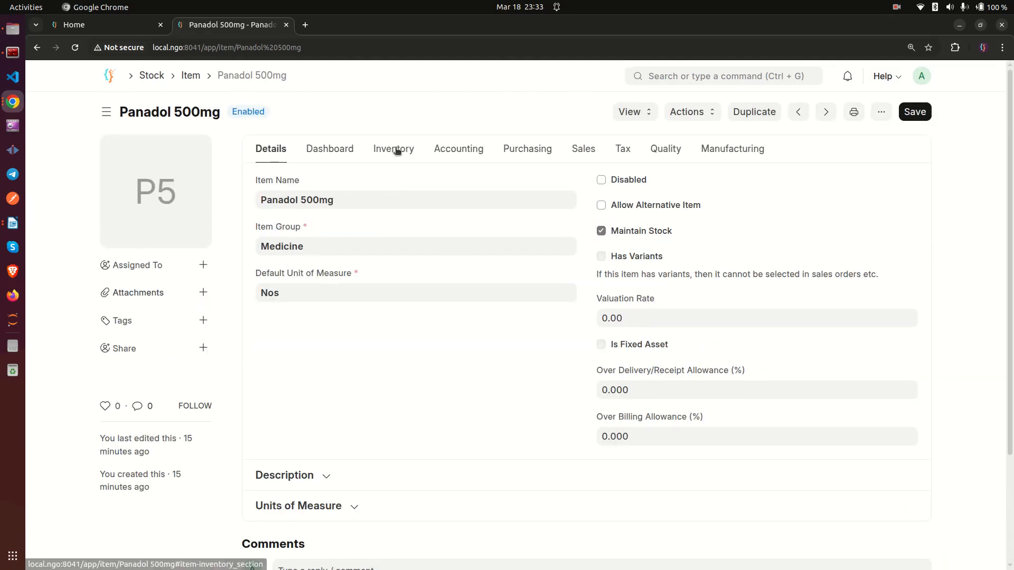
{"action": "left_click", "coordinate": [398, 150]}
{"action": "scroll", "coordinate": [369, 283], "scroll_direction": "down", "scroll_amount": 8}
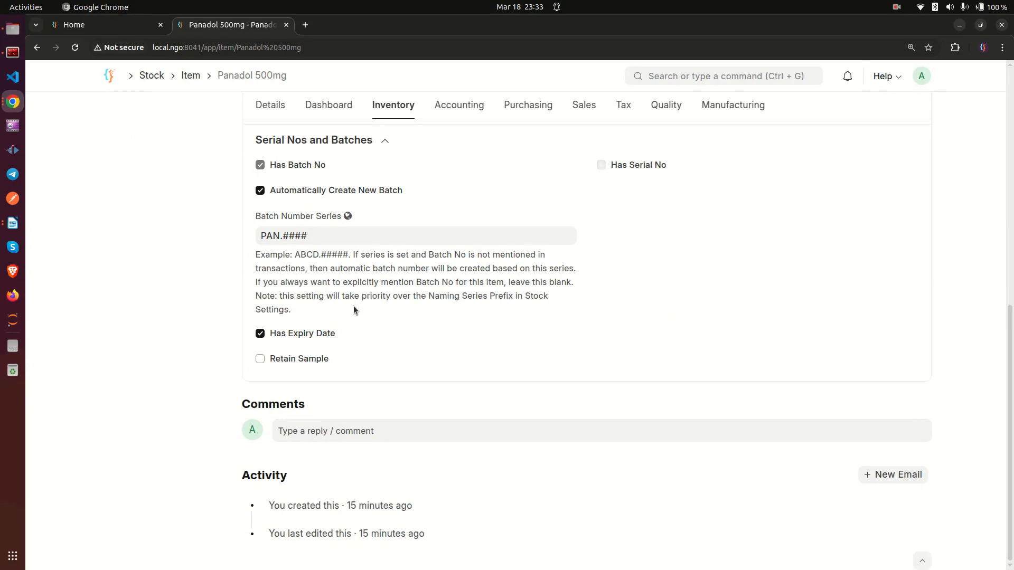
{"action": "scroll", "coordinate": [353, 310], "scroll_direction": "up", "scroll_amount": 4}
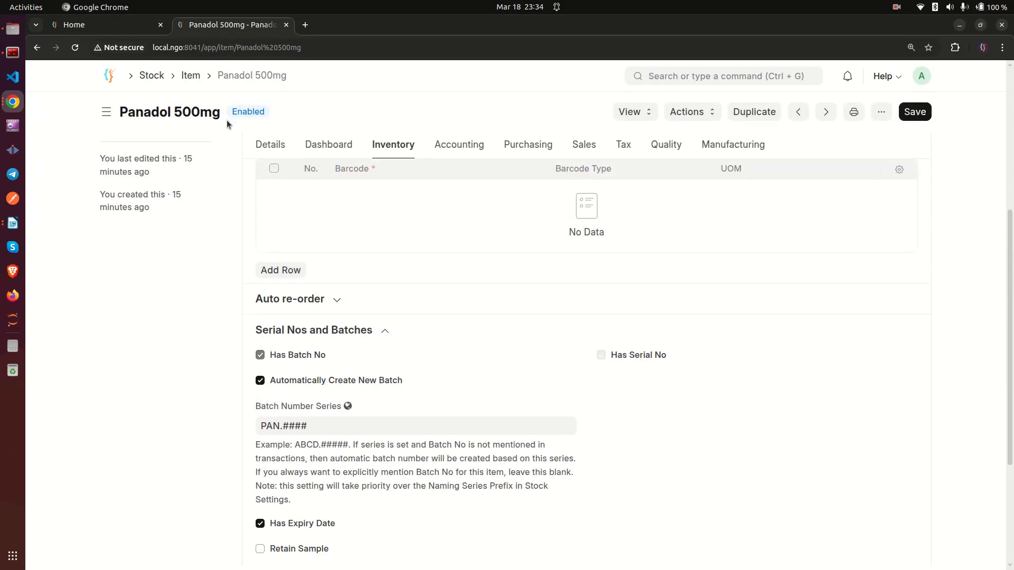
- Open the Item list in a separate browser tab and start a new item in the full form
{"action": "right_click", "coordinate": [189, 76]}
{"action": "left_click", "coordinate": [212, 84]}
{"action": "left_click", "coordinate": [363, 26]}
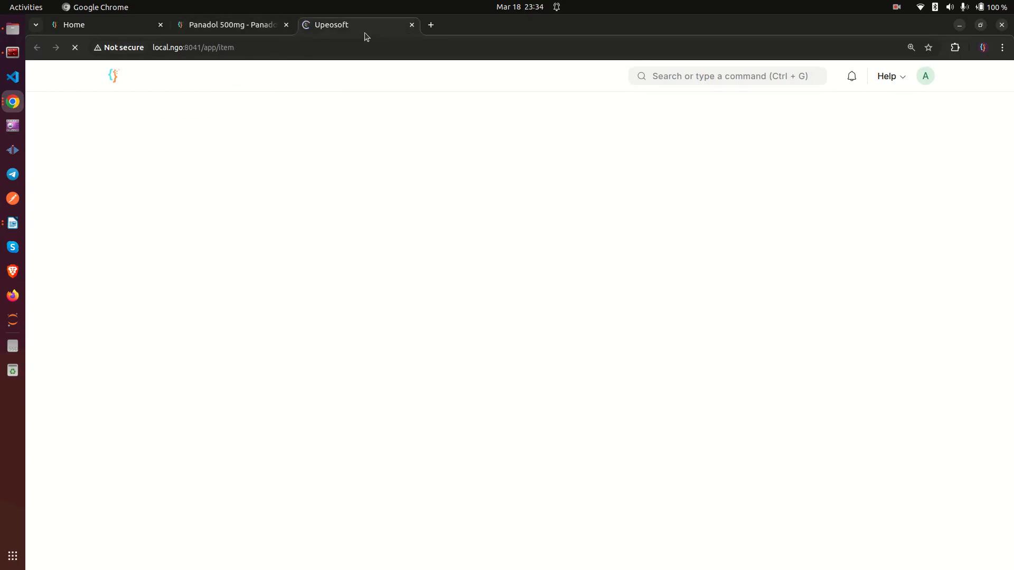
{"action": "left_click", "coordinate": [913, 113]}
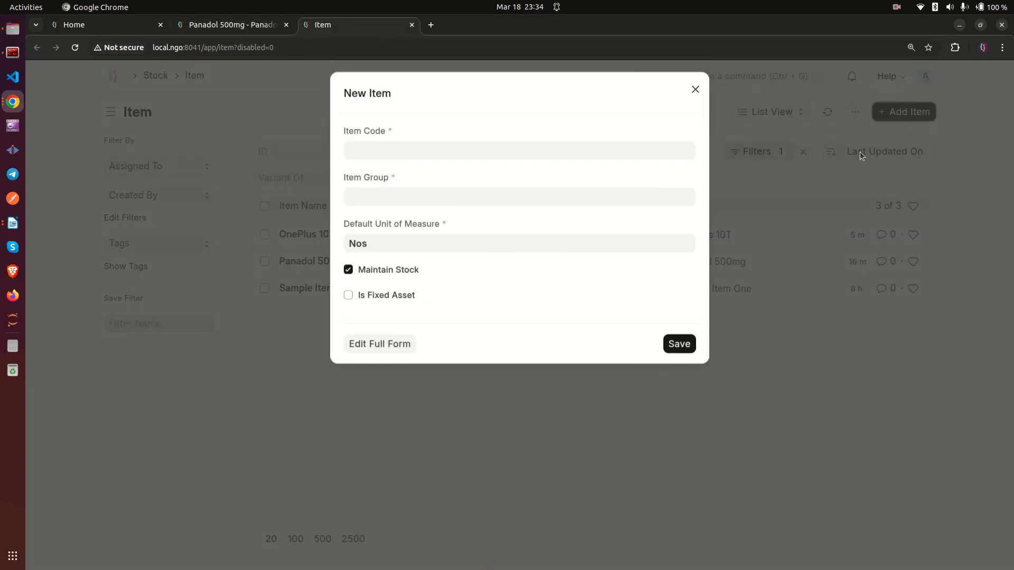
{"action": "left_click", "coordinate": [370, 350]}
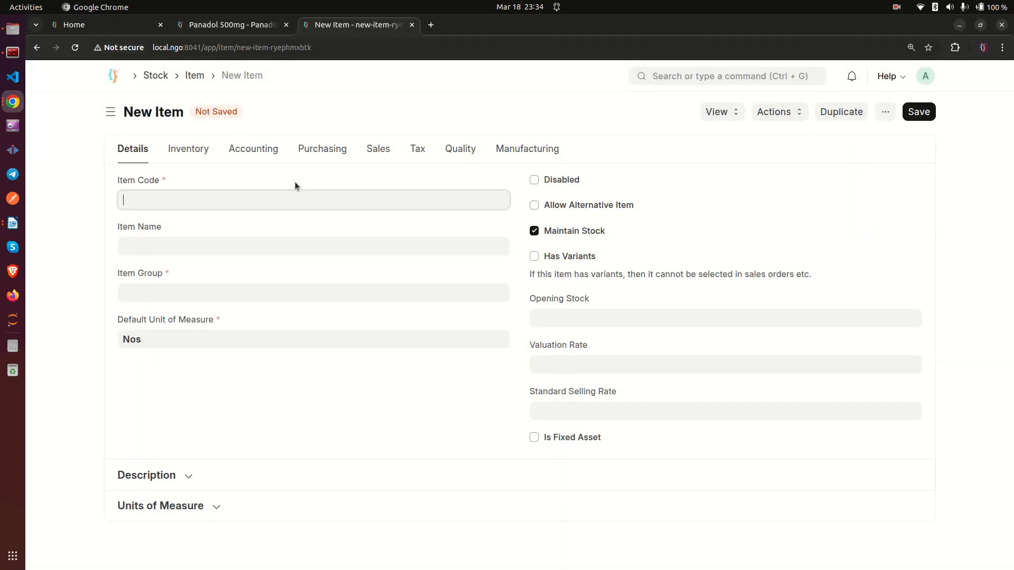
- In the new item's inventory settings, enable Has Batch No and Automatically Create New Batch
{"action": "left_click", "coordinate": [206, 150]}
{"action": "scroll", "coordinate": [343, 278], "scroll_direction": "down", "scroll_amount": 2}
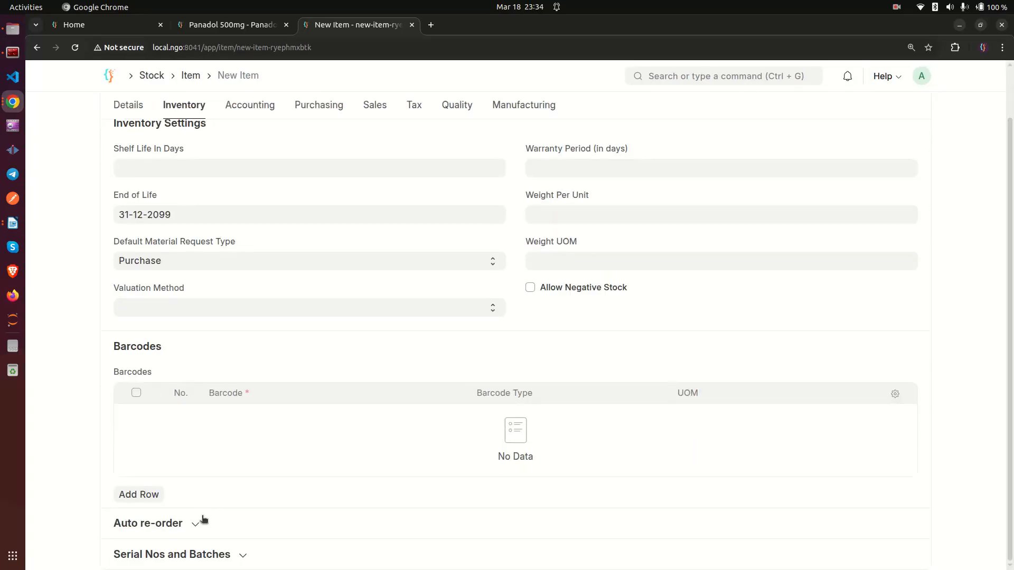
{"action": "scroll", "coordinate": [280, 490], "scroll_direction": "down", "scroll_amount": 1}
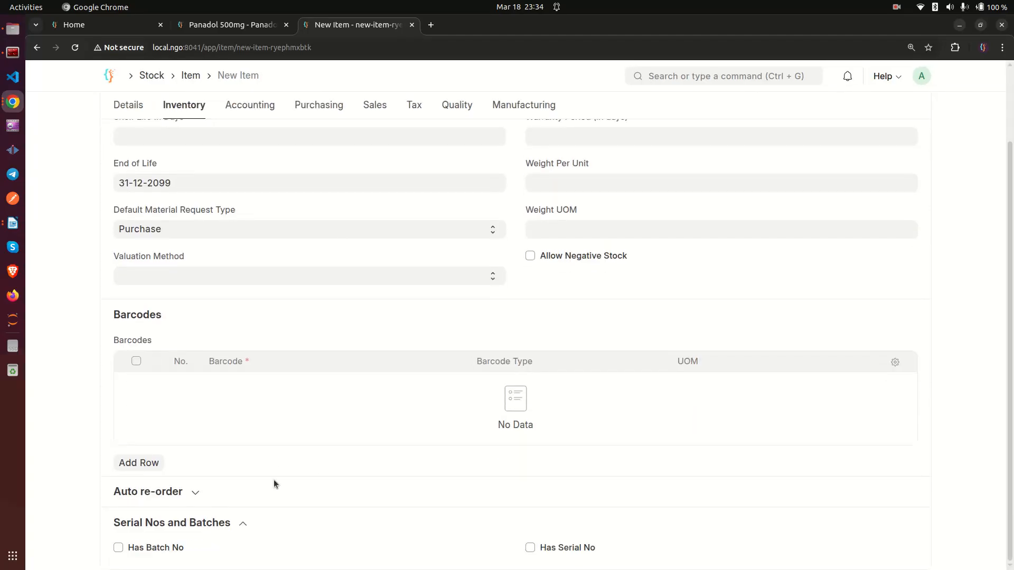
{"action": "left_click", "coordinate": [156, 549]}
{"action": "scroll", "coordinate": [211, 523], "scroll_direction": "down", "scroll_amount": 3}
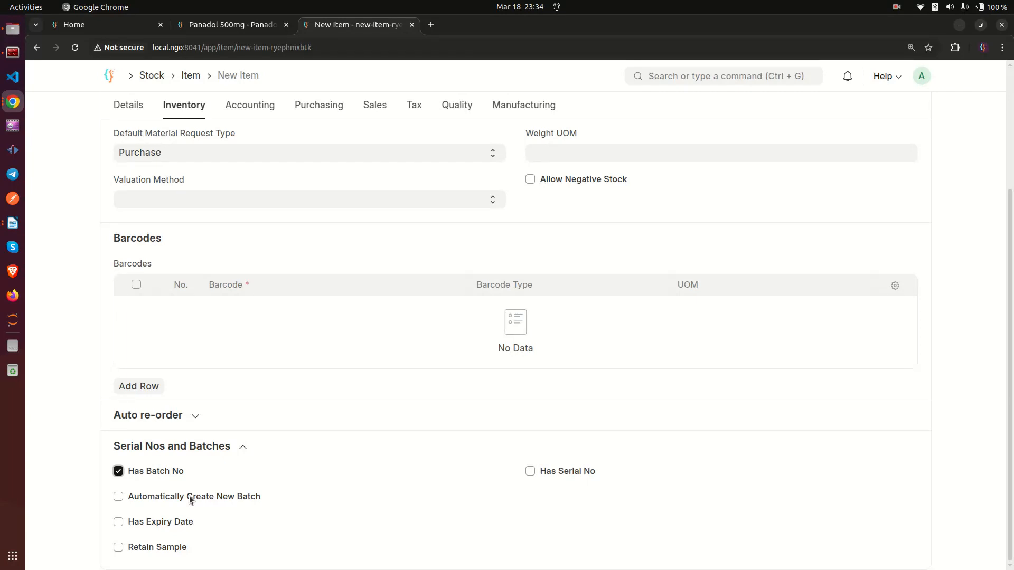
{"action": "left_click", "coordinate": [118, 497]}
{"action": "scroll", "coordinate": [191, 499], "scroll_direction": "down", "scroll_amount": 2}
{"action": "left_click", "coordinate": [220, 447]}
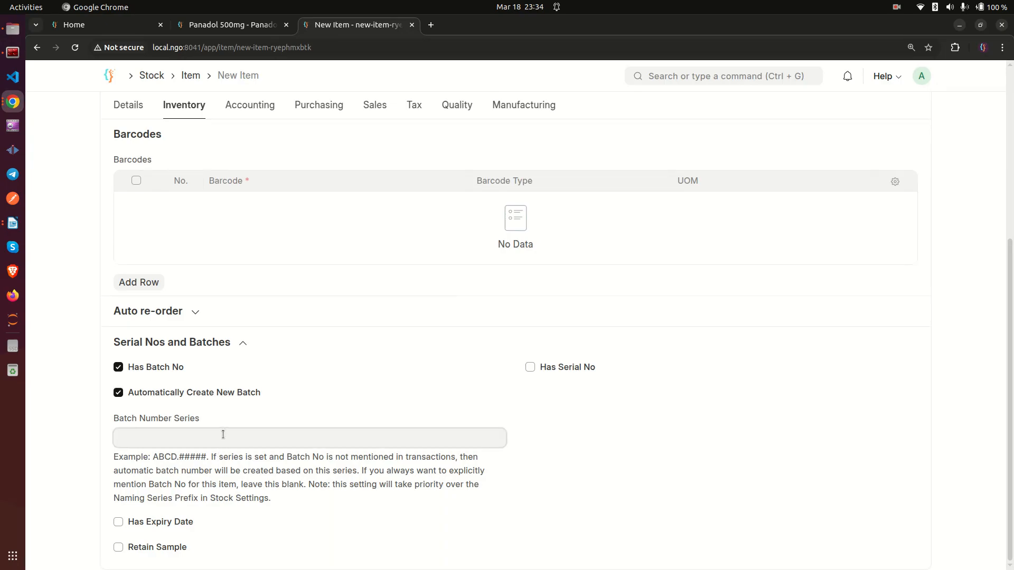
- Locate the new item's Shelf Life In Days setting and enable Has Expiry Date for its batches
{"action": "left_click", "coordinate": [143, 525]}
{"action": "scroll", "coordinate": [150, 519], "scroll_direction": "up", "scroll_amount": 1}
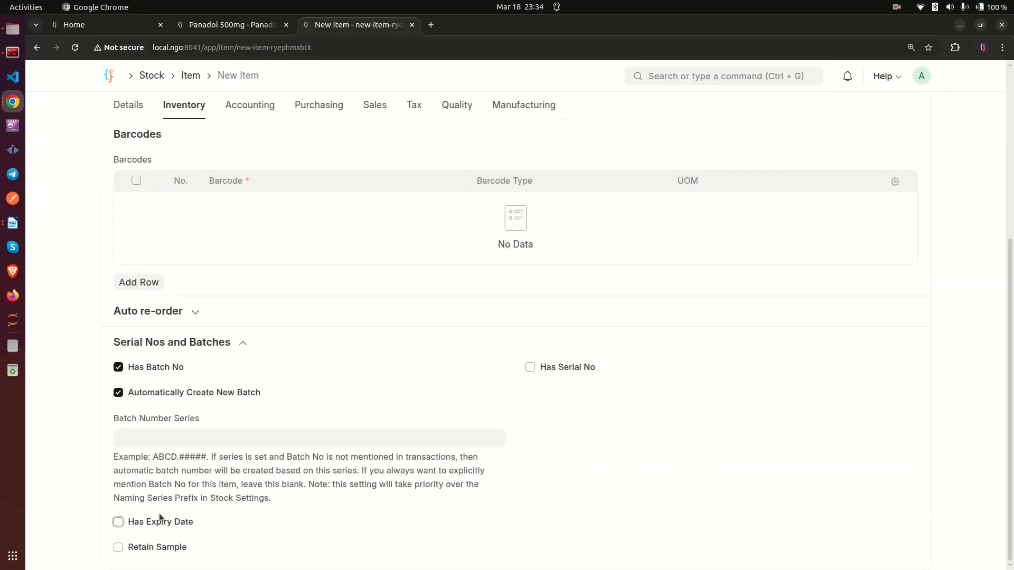
{"action": "scroll", "coordinate": [274, 484], "scroll_direction": "up", "scroll_amount": 5}
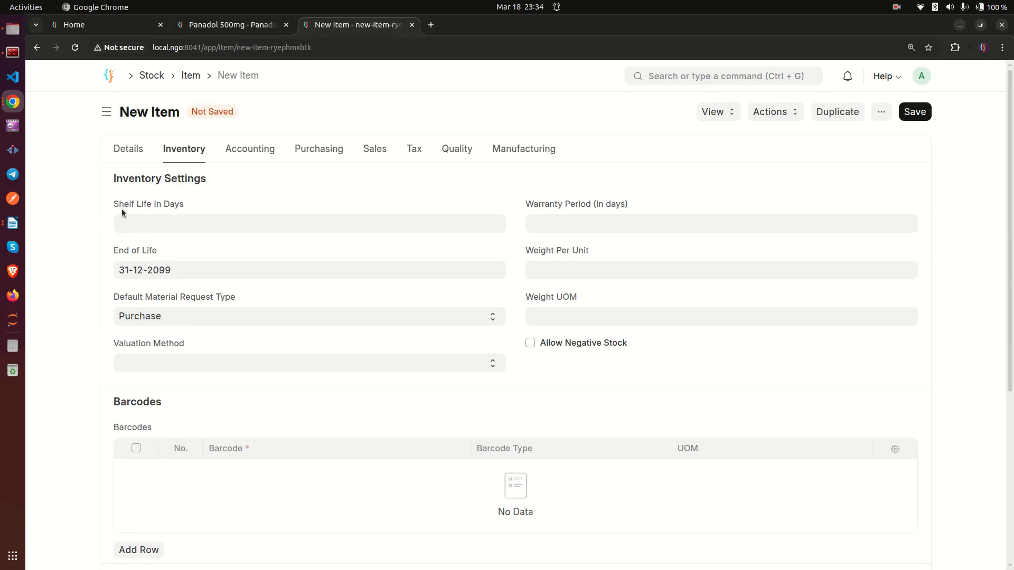
{"action": "left_click_drag", "start_coordinate": [115, 204], "coordinate": [120, 205]}
{"action": "left_click", "coordinate": [201, 210]}
{"action": "scroll", "coordinate": [176, 284], "scroll_direction": "down", "scroll_amount": 5}
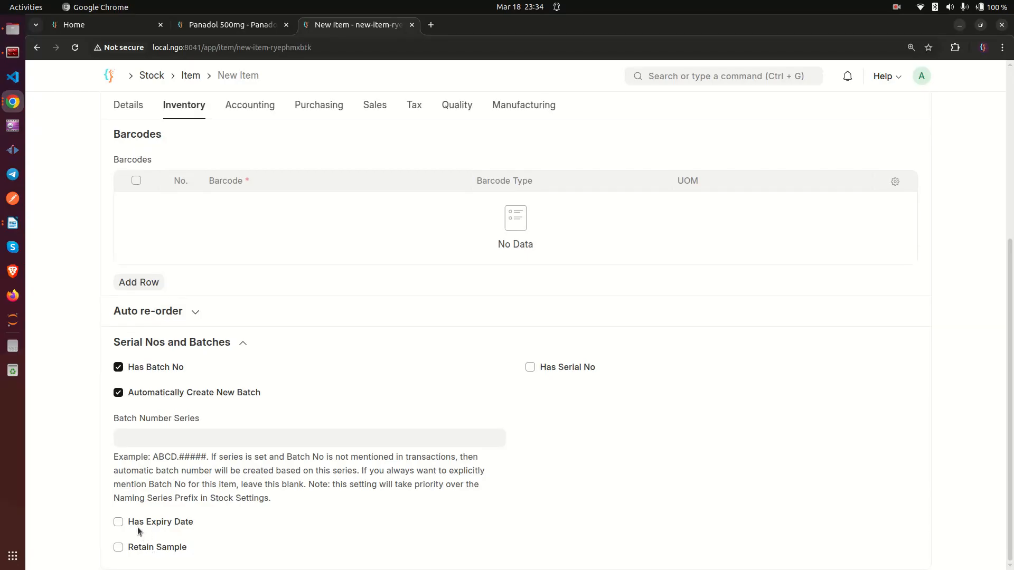
{"action": "left_click", "coordinate": [149, 525]}
{"action": "scroll", "coordinate": [203, 475], "scroll_direction": "up", "scroll_amount": 5}
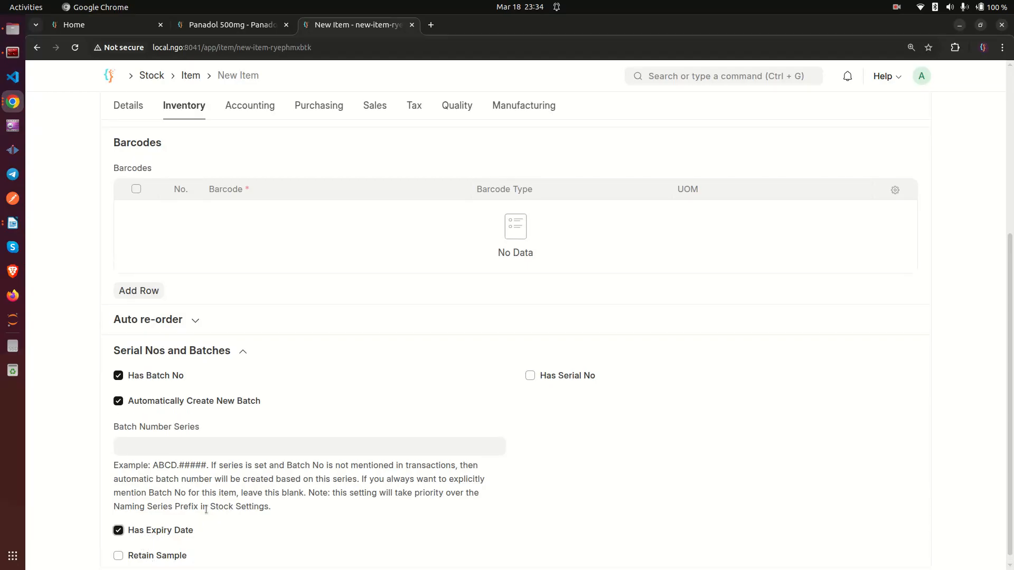
- Review the new item's Shelf Life In Days and batch settings, and close its unsaved form to return to Panadol 500mg
{"action": "left_click_drag", "start_coordinate": [200, 204], "coordinate": [102, 190]}
{"action": "left_click", "coordinate": [149, 210]}
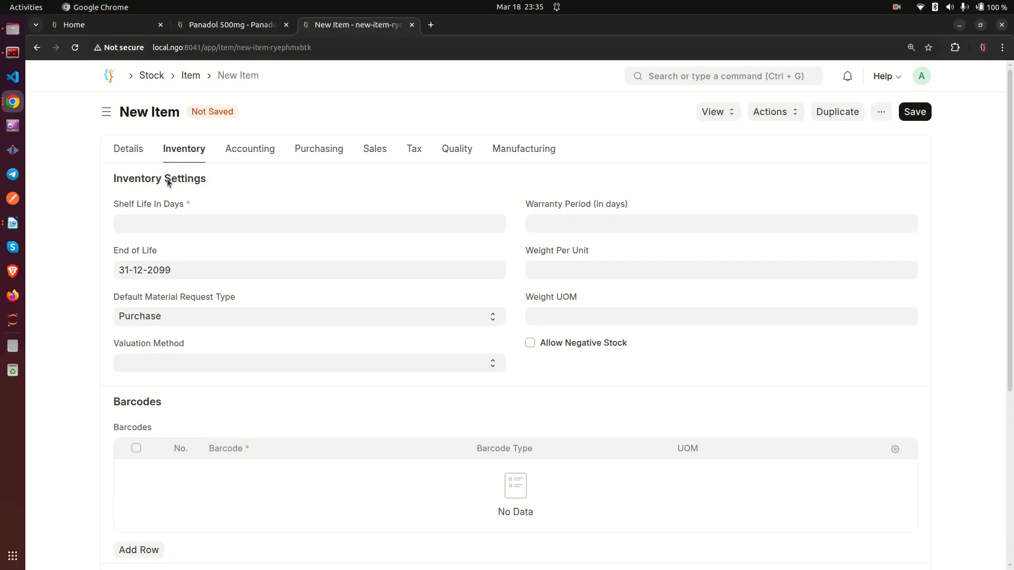
{"action": "scroll", "coordinate": [85, 317], "scroll_direction": "down", "scroll_amount": 5}
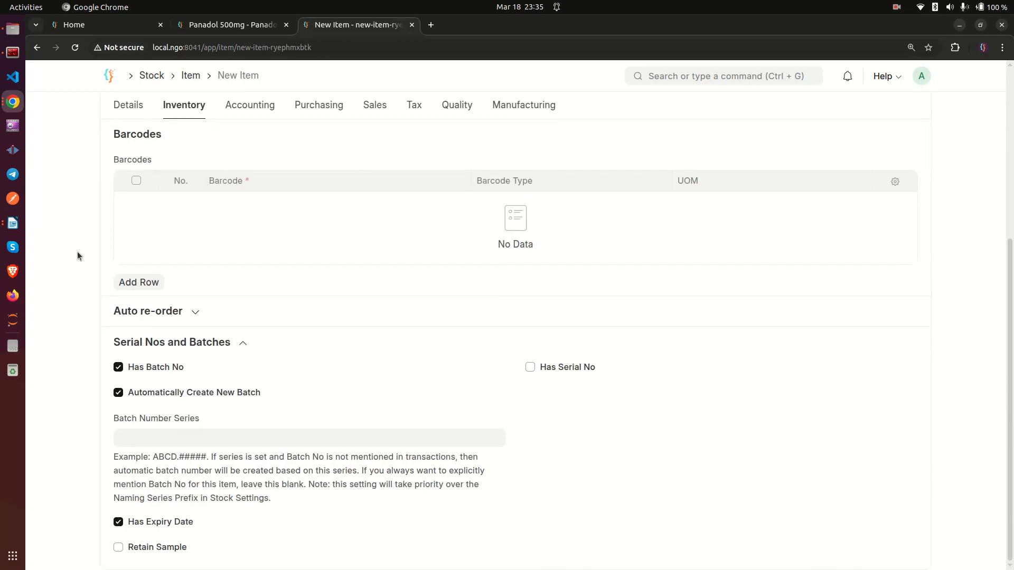
{"action": "left_click", "coordinate": [412, 25]}
{"action": "scroll", "coordinate": [359, 328], "scroll_direction": "up", "scroll_amount": 5}
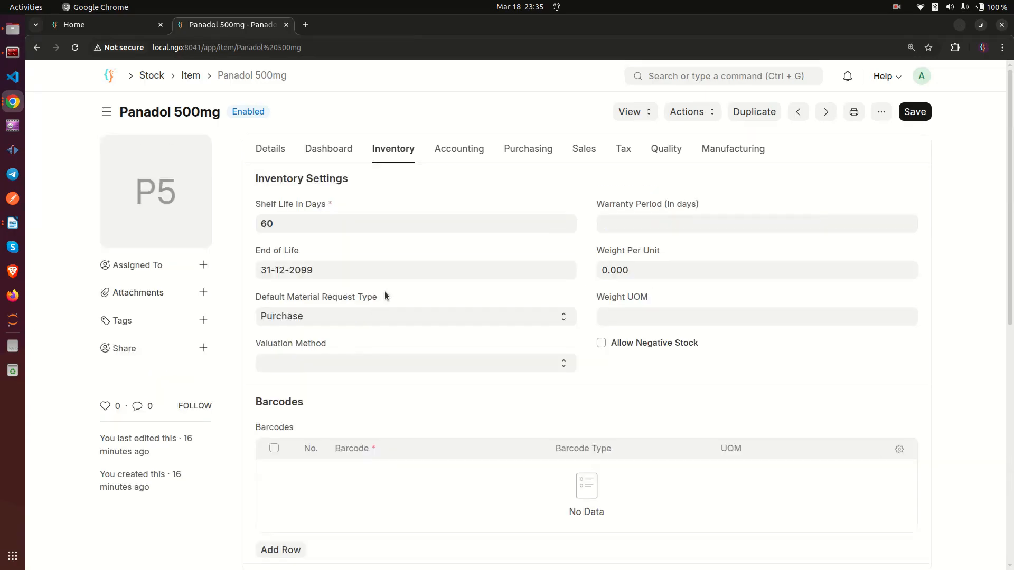
- Open the Stock Entry list and start a new stock entry
{"action": "left_click", "coordinate": [690, 79]}
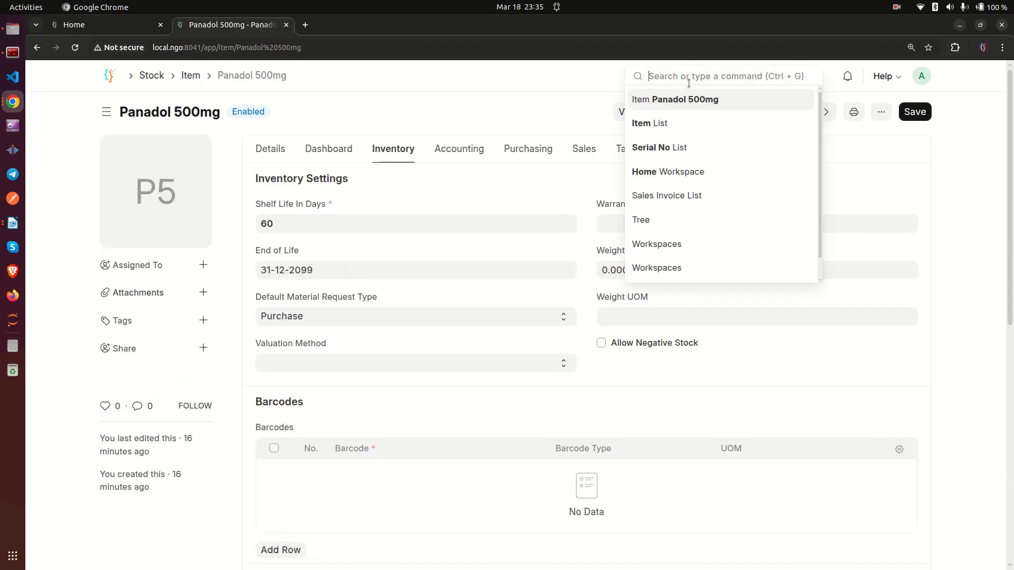
{"action": "type", "text": "stock"}
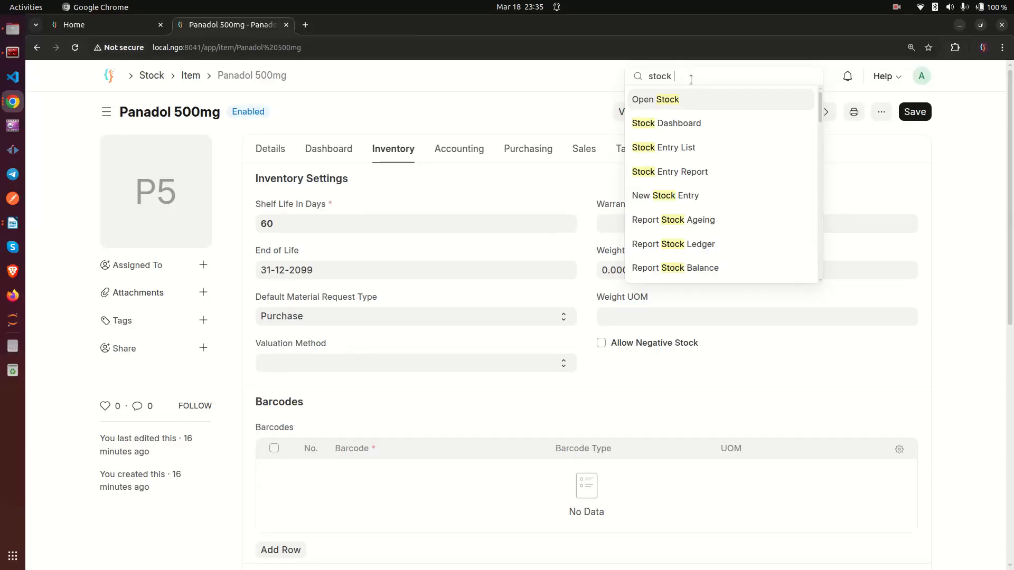
{"action": "type", "text": " e"}
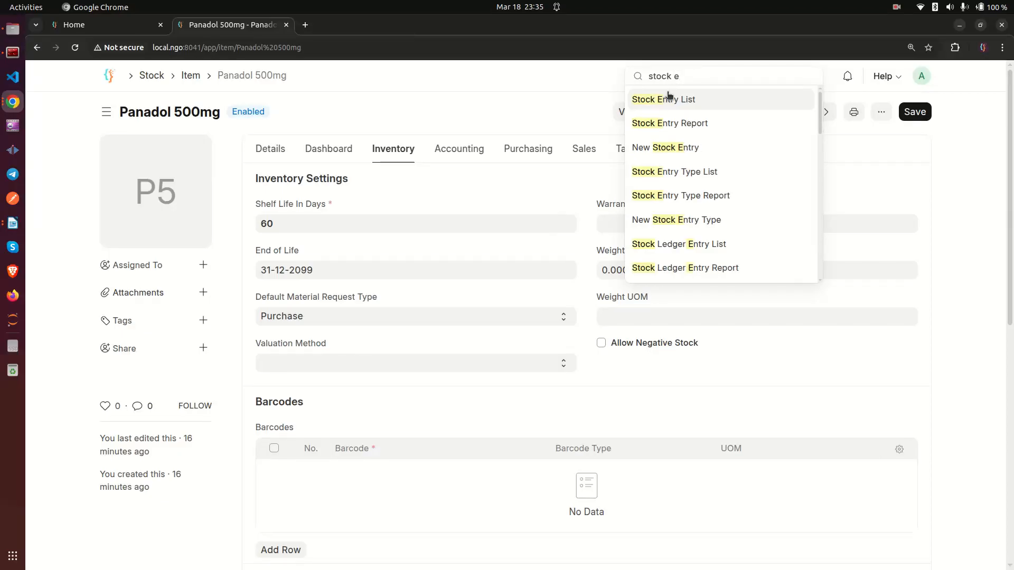
{"action": "left_click", "coordinate": [668, 96]}
{"action": "left_click", "coordinate": [882, 112]}
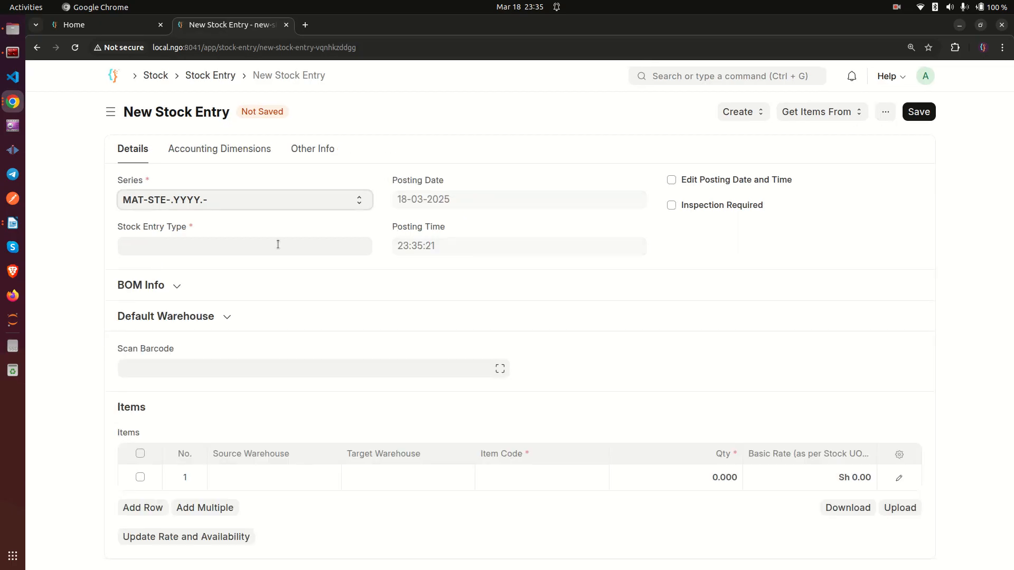
- Make the entry a Material Receipt of Panadol 500mg into Stores - UL, dismissing the batch number dialog without adding batches
{"action": "left_click", "coordinate": [169, 249]}
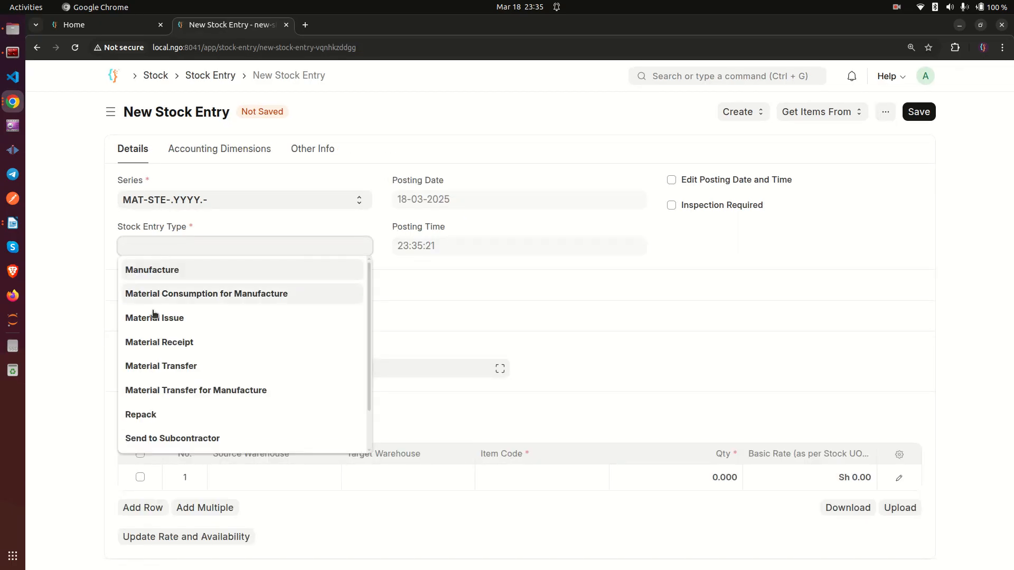
{"action": "left_click", "coordinate": [157, 341]}
{"action": "left_click", "coordinate": [389, 452]}
{"action": "left_click", "coordinate": [380, 550]}
{"action": "left_click", "coordinate": [552, 445]}
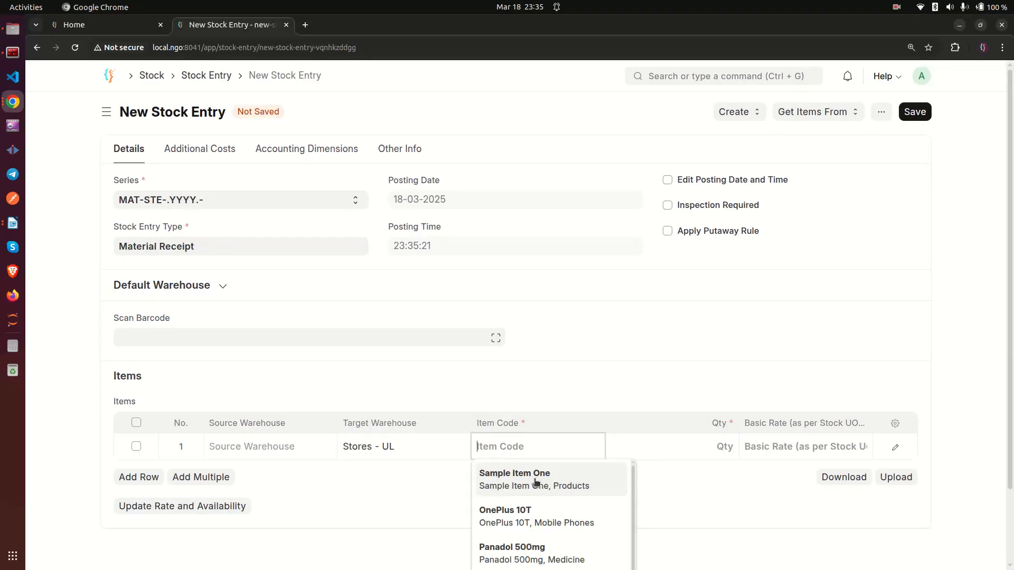
{"action": "left_click", "coordinate": [519, 538]}
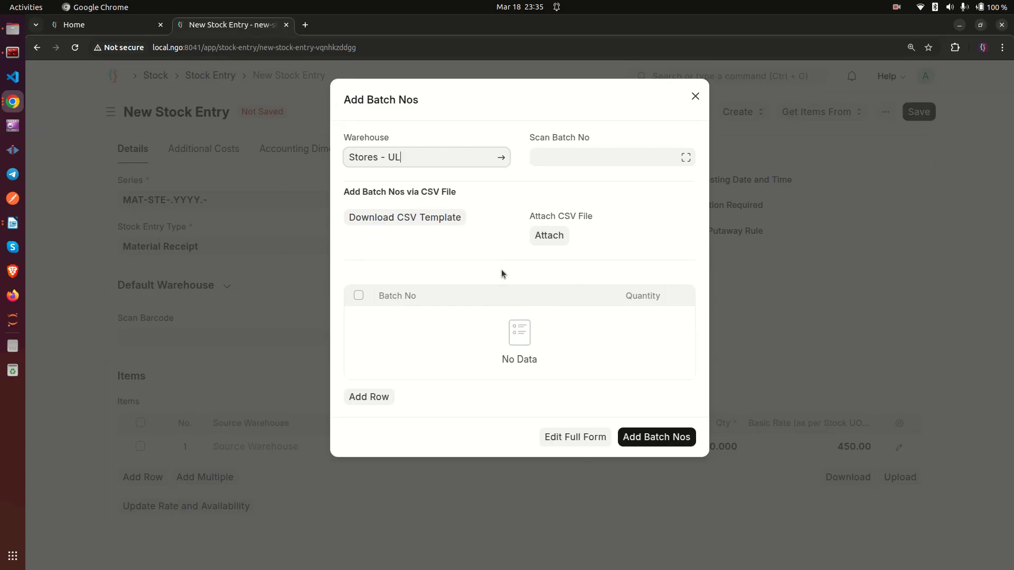
{"action": "left_click", "coordinate": [145, 245]}
- Check the Batch Number Series and other batch settings in Panadol 500mg's inventory section from the other browser tab
{"action": "left_click", "coordinate": [124, 27]}
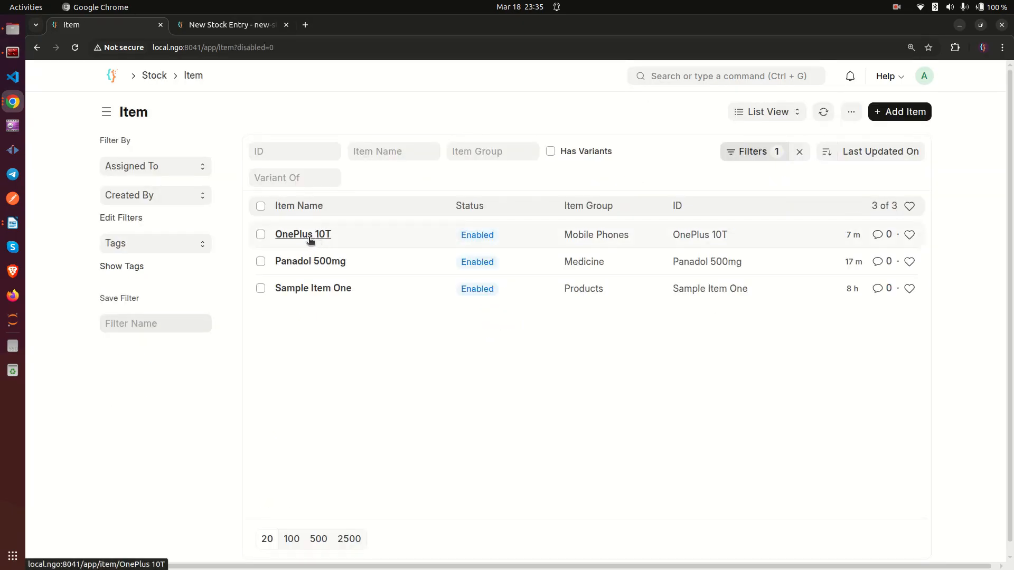
{"action": "left_click", "coordinate": [297, 263]}
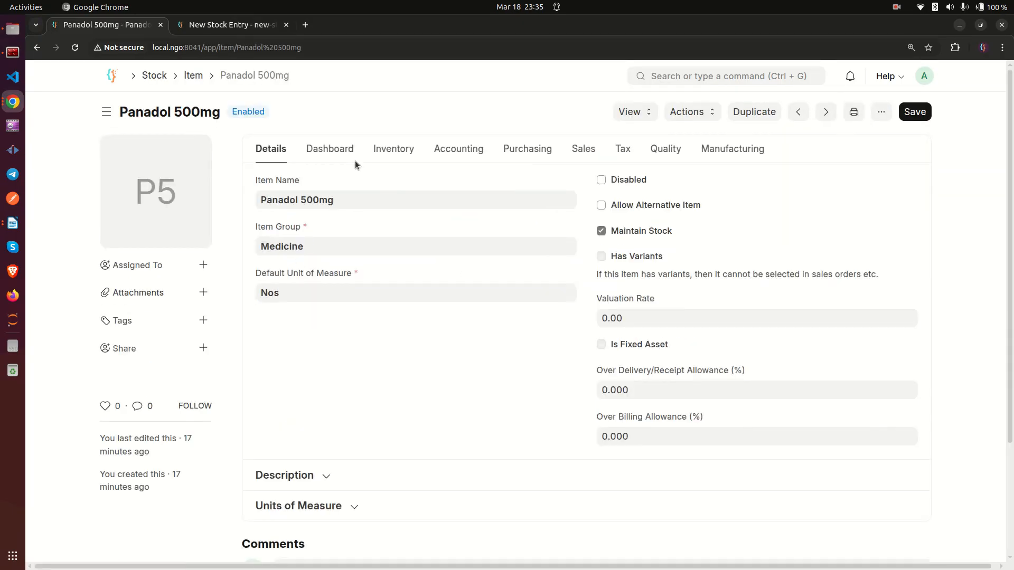
{"action": "left_click", "coordinate": [396, 149]}
{"action": "scroll", "coordinate": [350, 338], "scroll_direction": "down", "scroll_amount": 10}
{"action": "scroll", "coordinate": [351, 336], "scroll_direction": "up", "scroll_amount": 3}
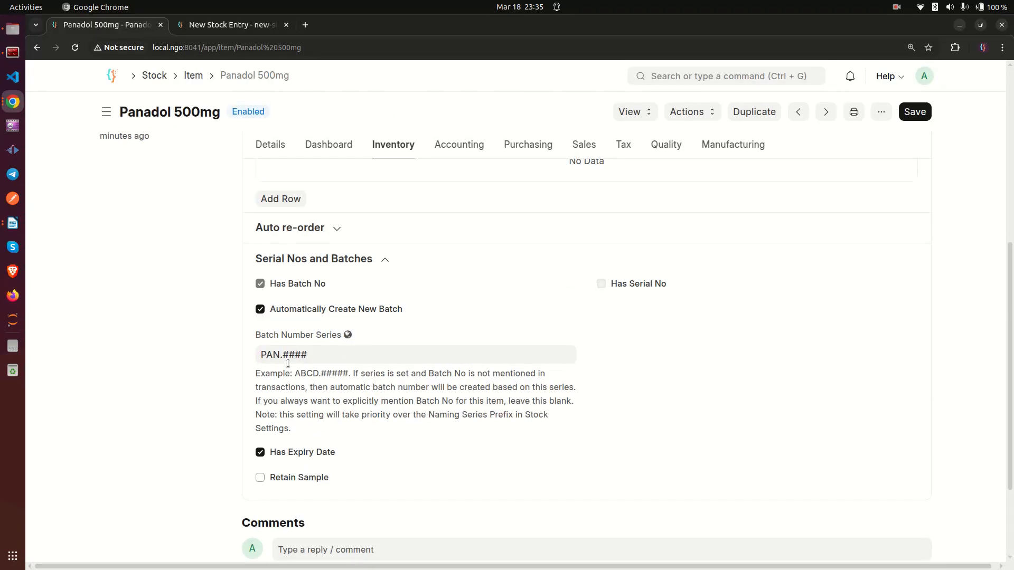
- Set the quantity of Panadol 500mg in the new stock entry to 5
{"action": "left_click", "coordinate": [226, 27]}
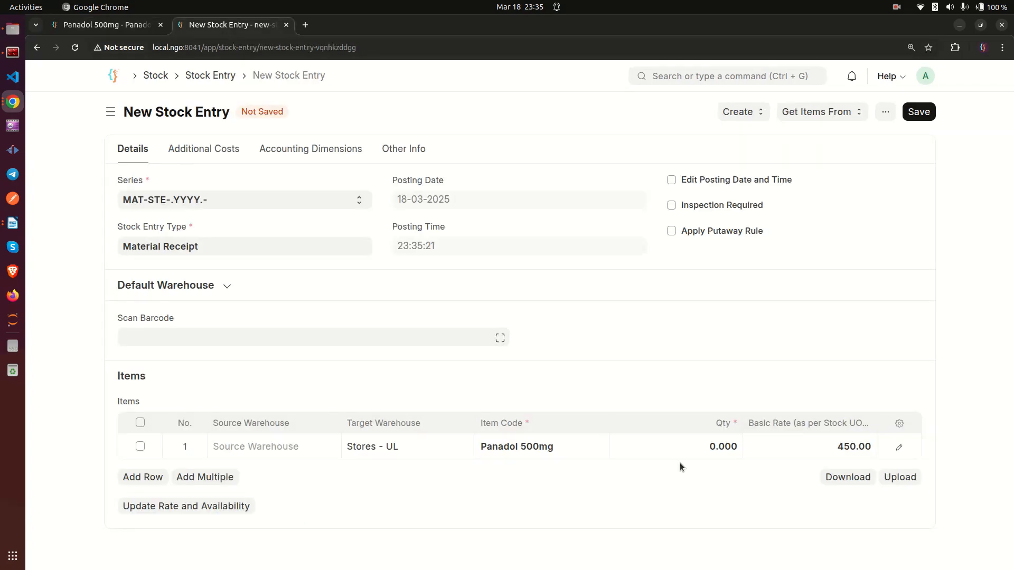
{"action": "left_click", "coordinate": [683, 439]}
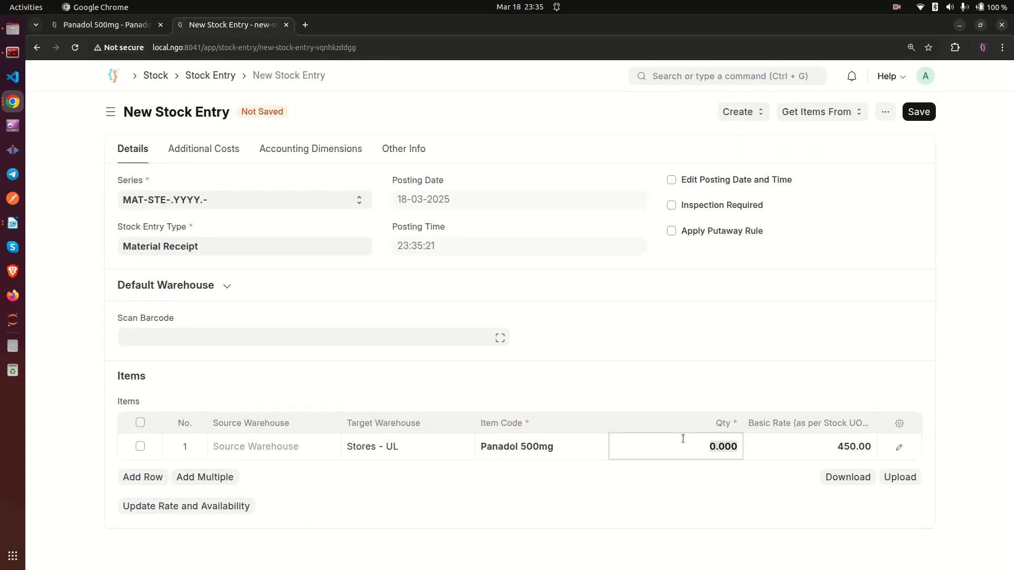
{"action": "type", "text": "5"}
{"action": "left_click", "coordinate": [931, 344]}
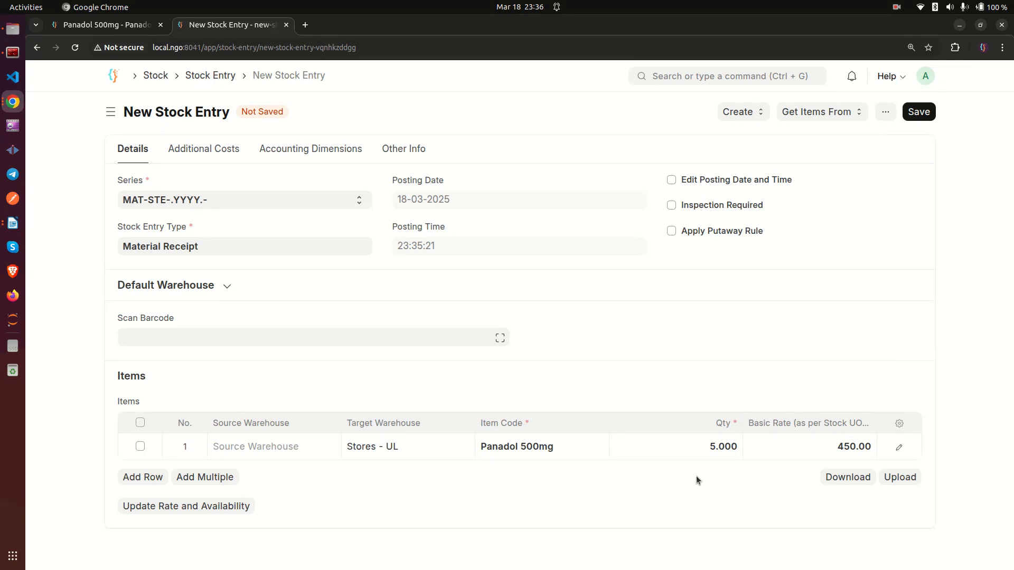
- Open the Serial No list in the browser tab holding the Panadol 500mg item, keeping the stock entry in its own tab
{"action": "left_click_drag", "start_coordinate": [127, 25], "coordinate": [222, 33]}
{"action": "left_click", "coordinate": [697, 77]}
{"action": "type", "text": "seria"}
{"action": "left_click", "coordinate": [693, 99]}
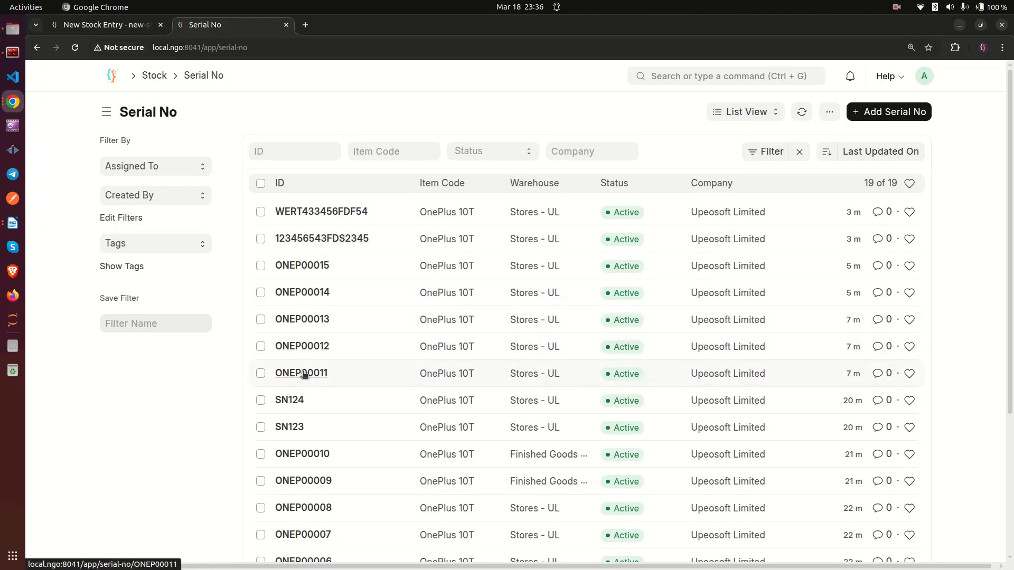
- Open the Batch list in place of the Serial No list
{"action": "left_click", "coordinate": [671, 81]}
{"action": "type", "text": "ba"}
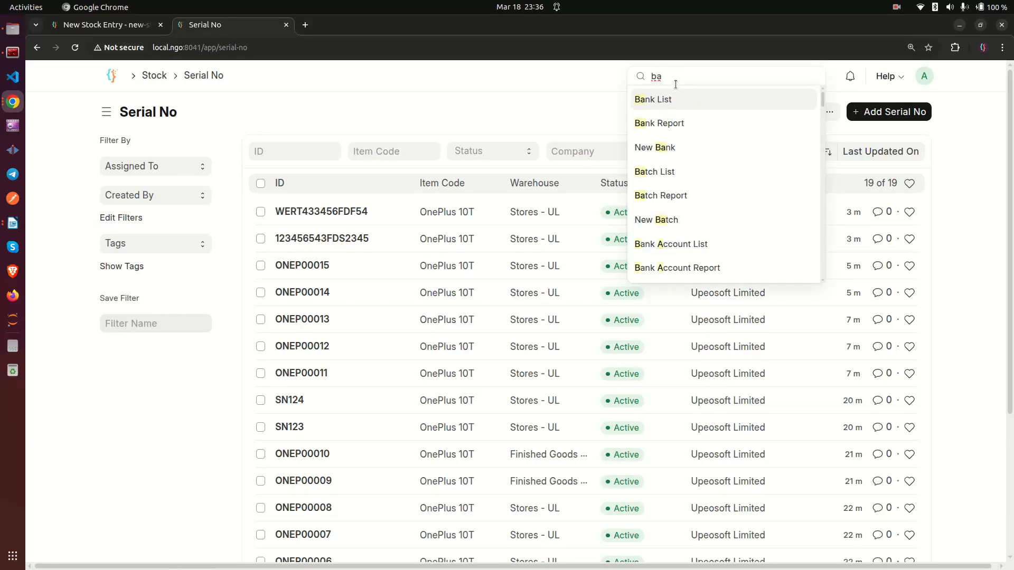
{"action": "type", "text": "t"}
{"action": "left_click", "coordinate": [658, 99]}
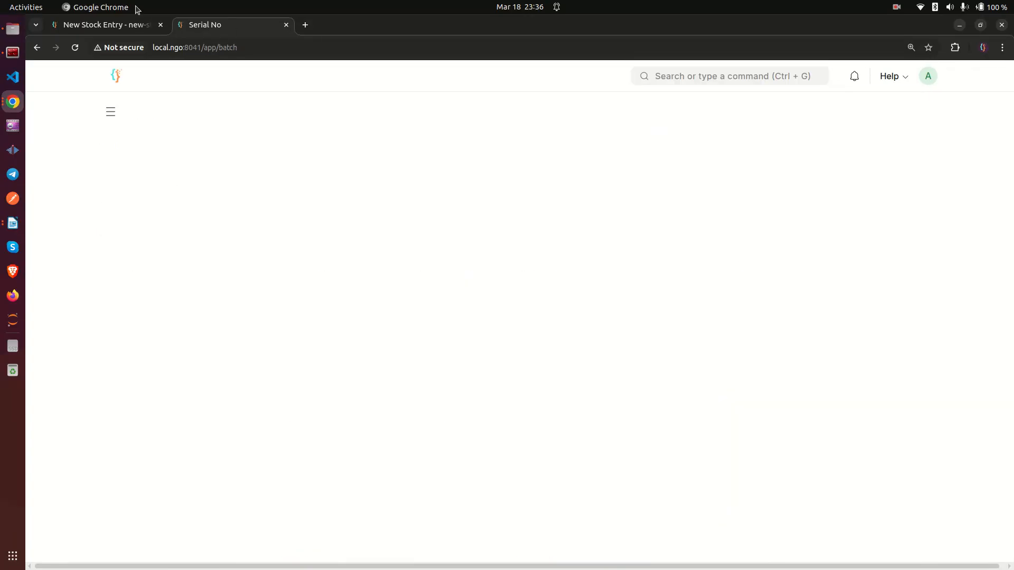
- Save and submit the Panadol 500mg material receipt
{"action": "left_click", "coordinate": [107, 25]}
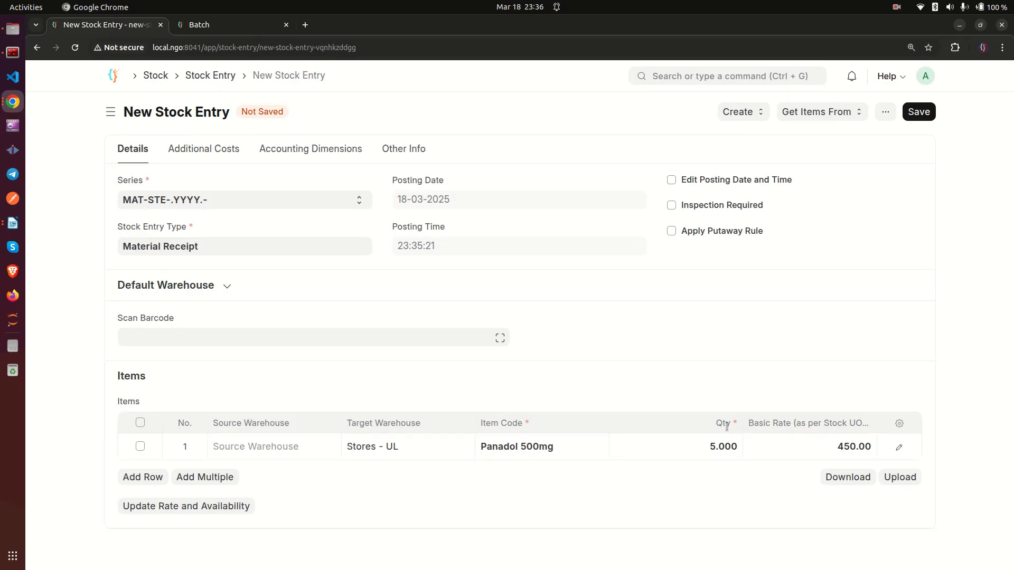
{"action": "left_click", "coordinate": [918, 113]}
{"action": "left_click", "coordinate": [913, 112]}
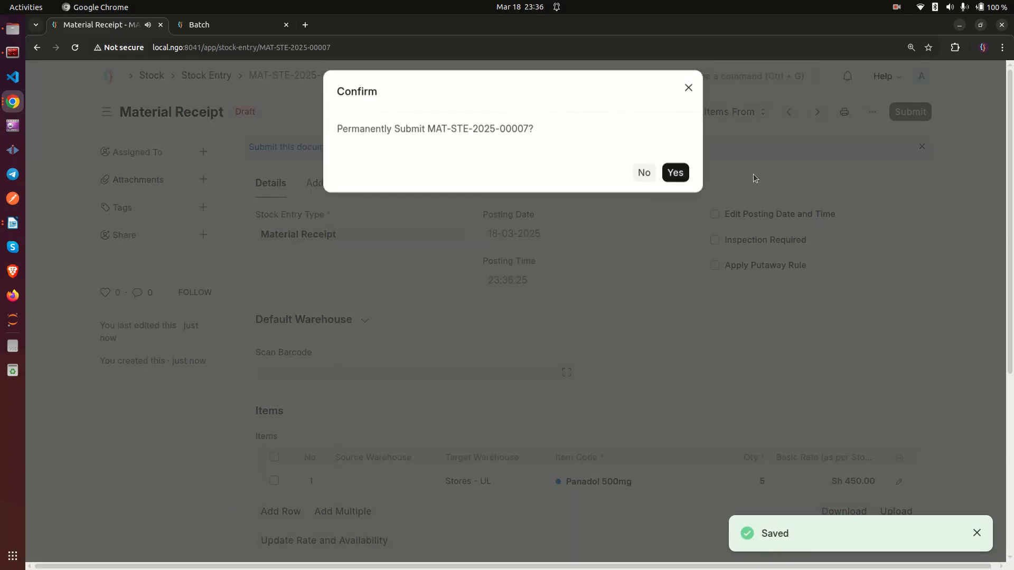
{"action": "left_click", "coordinate": [679, 182]}
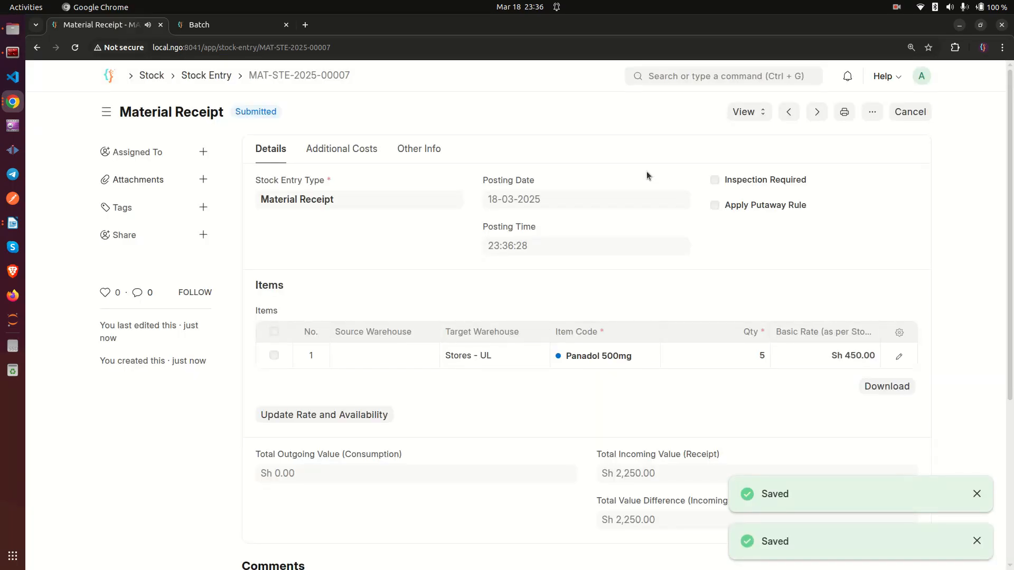
- Refresh the Batch list and examine batch PAN0002's stock level, manufacturing date, expiry date and source document, returning to the list
{"action": "left_click", "coordinate": [199, 25]}
{"action": "left_click", "coordinate": [822, 111]}
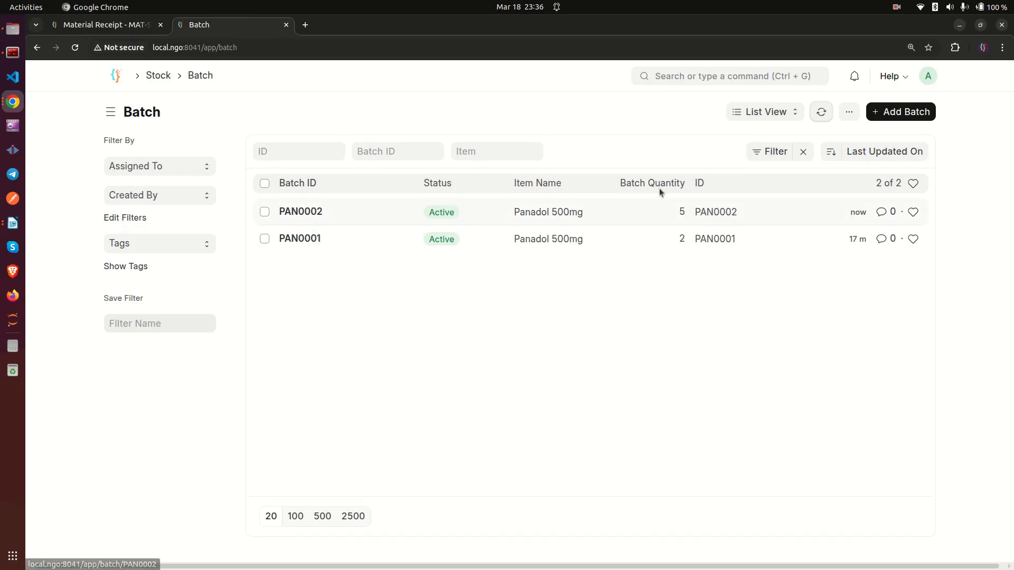
{"action": "left_click", "coordinate": [292, 214]}
{"action": "scroll", "coordinate": [536, 329], "scroll_direction": "down", "scroll_amount": 5}
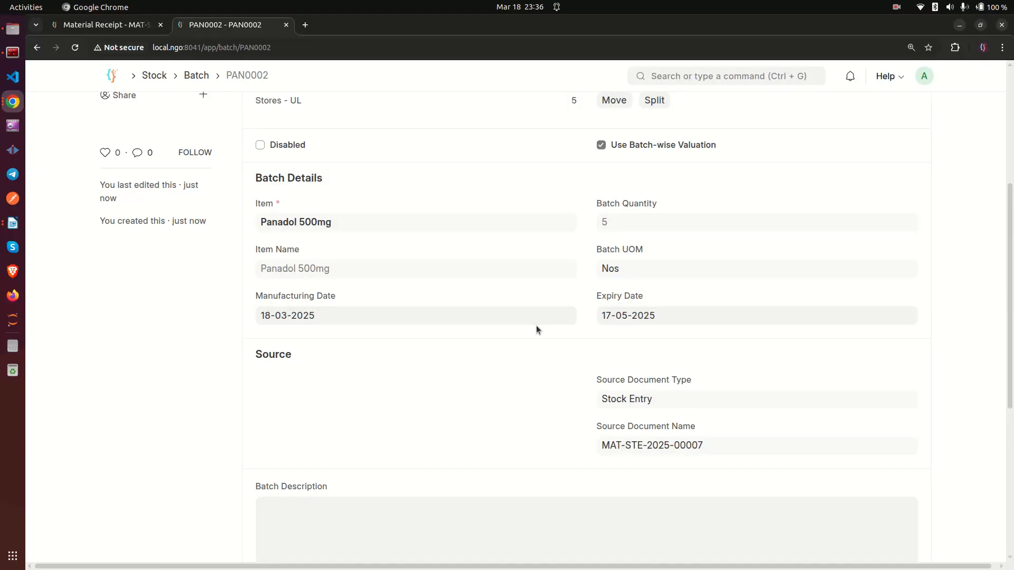
{"action": "scroll", "coordinate": [537, 325], "scroll_direction": "down", "scroll_amount": 6}
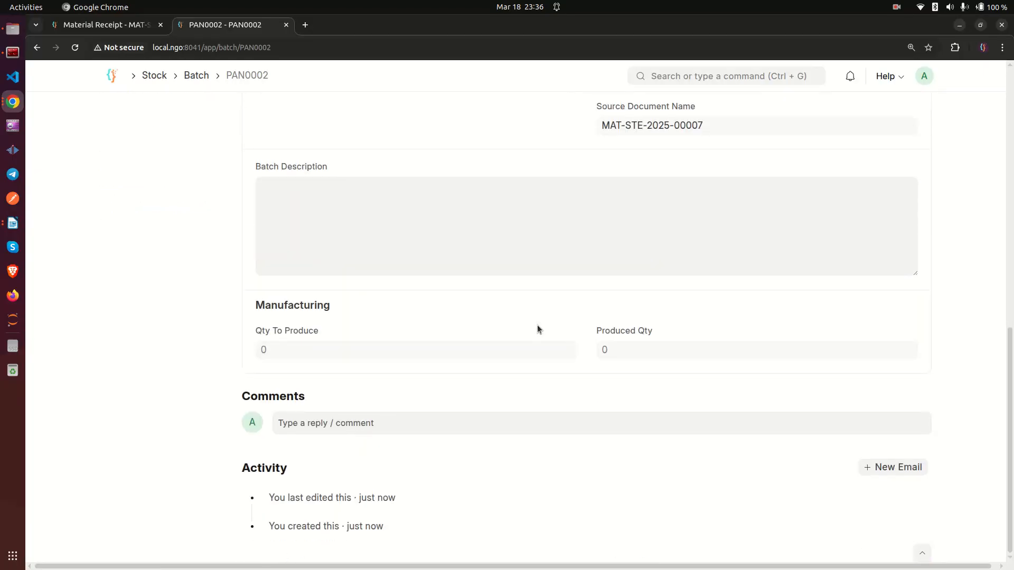
{"action": "scroll", "coordinate": [537, 329], "scroll_direction": "up", "scroll_amount": 6}
{"action": "scroll", "coordinate": [537, 325], "scroll_direction": "up", "scroll_amount": 5}
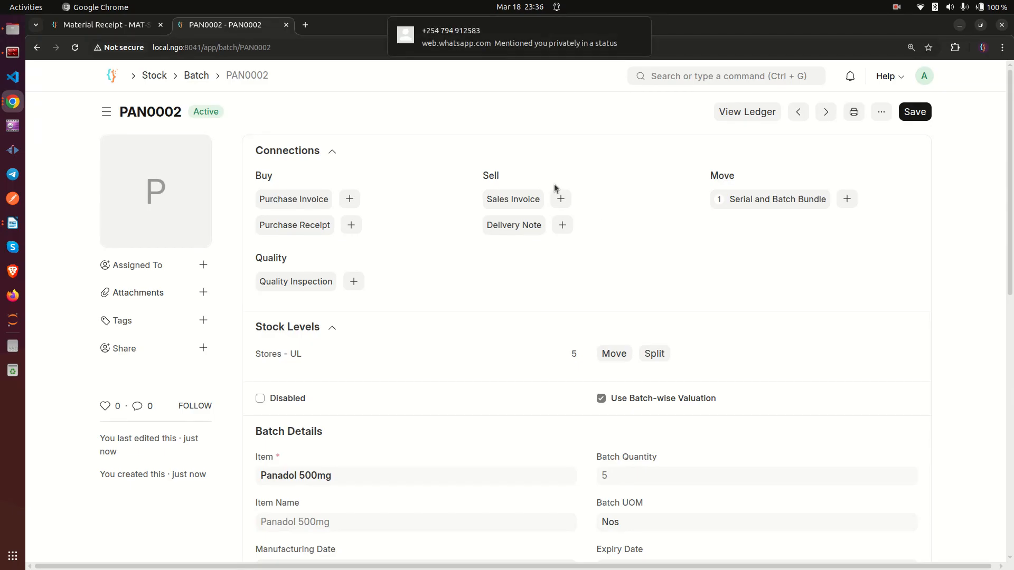
{"action": "left_click", "coordinate": [639, 30]}
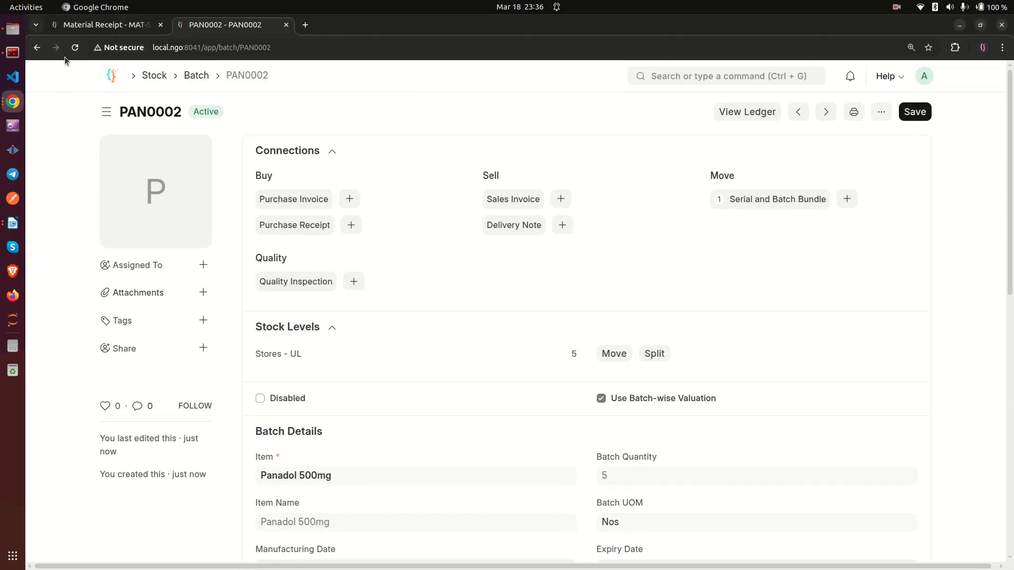
{"action": "left_click", "coordinate": [37, 48]}
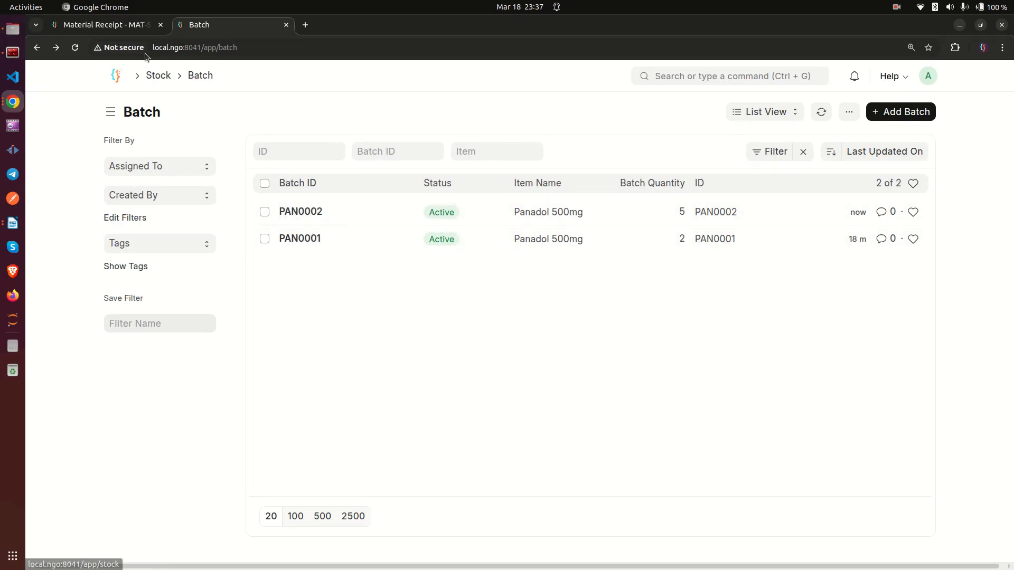
- Open the Sales Invoice list in the material receipt's browser tab and start a new sales invoice
{"action": "left_click_drag", "start_coordinate": [113, 24], "coordinate": [237, 24]}
{"action": "left_click", "coordinate": [715, 75]}
{"action": "type", "text": "sale sinv"}
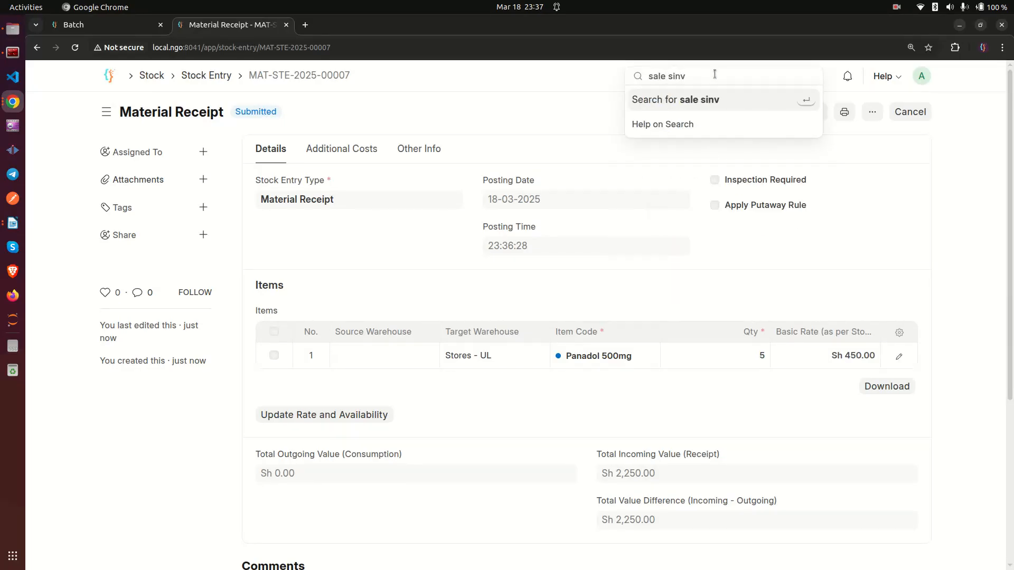
{"action": "key", "text": "BackSpace"}
{"action": "key", "text": "BackSpace"}
{"action": "key", "text": "BackSpace"}
{"action": "key", "text": "BackSpace"}
{"action": "key", "text": "BackSpace"}
{"action": "type", "text": "s in"}
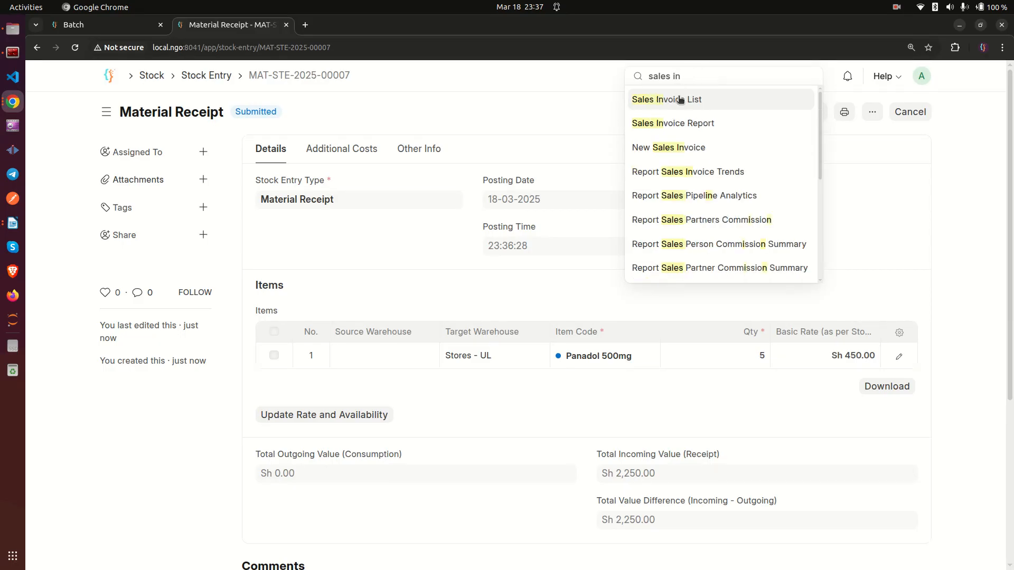
{"action": "left_click", "coordinate": [680, 99]}
{"action": "left_click", "coordinate": [867, 111]}
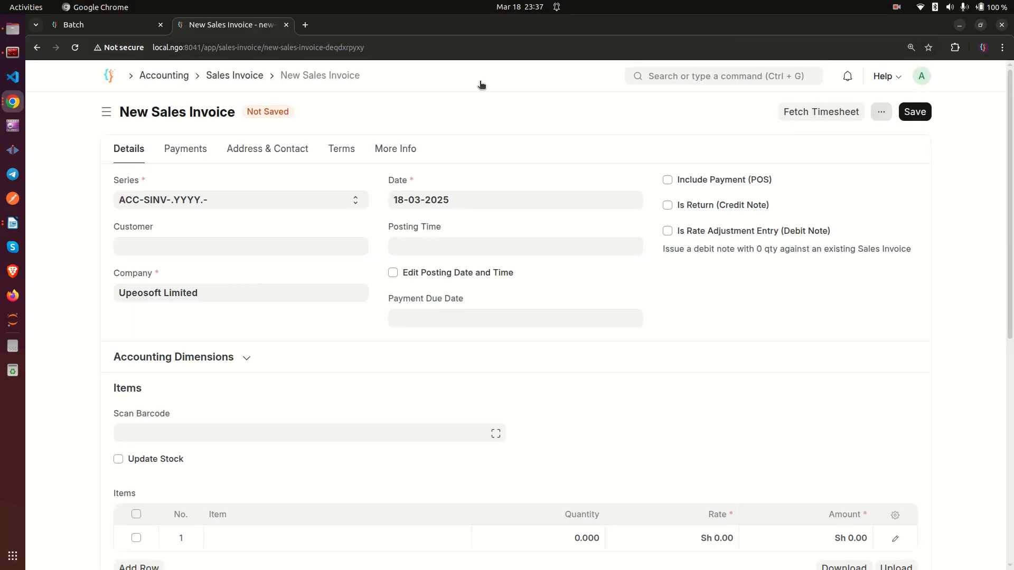
- Set the new sales invoice's customer to Sample Customer One and bring up its items table
{"action": "left_click", "coordinate": [169, 244]}
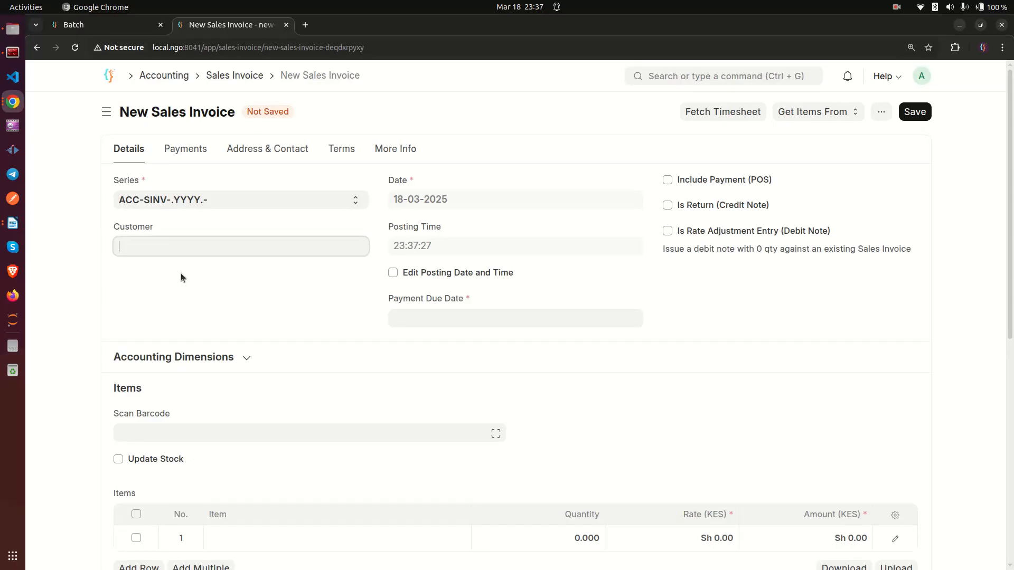
{"action": "left_click", "coordinate": [173, 252]}
{"action": "left_click", "coordinate": [179, 270]}
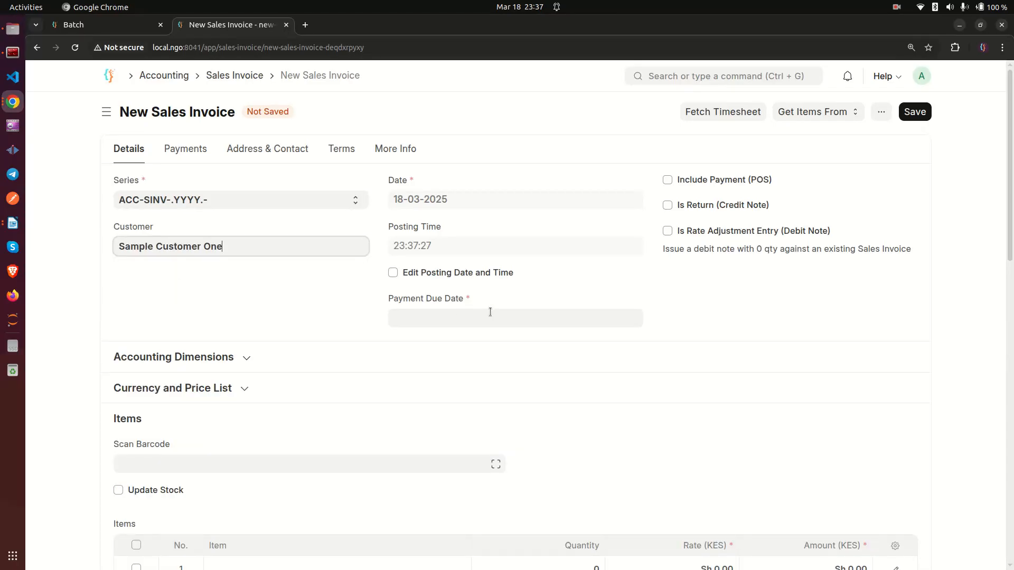
{"action": "left_click", "coordinate": [489, 312]}
{"action": "left_click", "coordinate": [337, 310]}
{"action": "scroll", "coordinate": [386, 305], "scroll_direction": "down", "scroll_amount": 5}
{"action": "scroll", "coordinate": [386, 302], "scroll_direction": "up", "scroll_amount": 2}
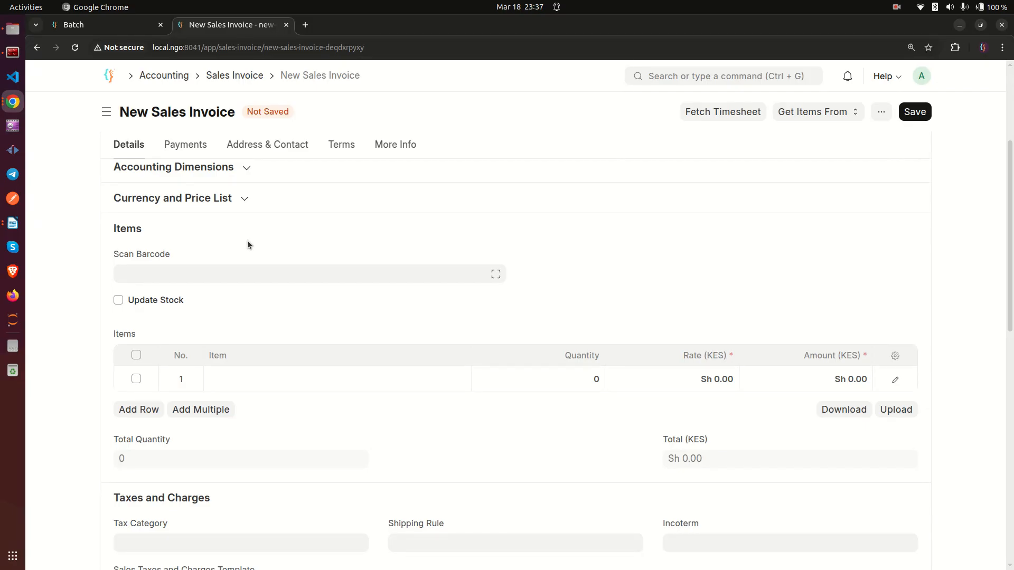
- Copy batch number PAN0002 from its batch record and scan it into the new sales invoice to add Panadol 500mg
{"action": "left_click", "coordinate": [87, 24]}
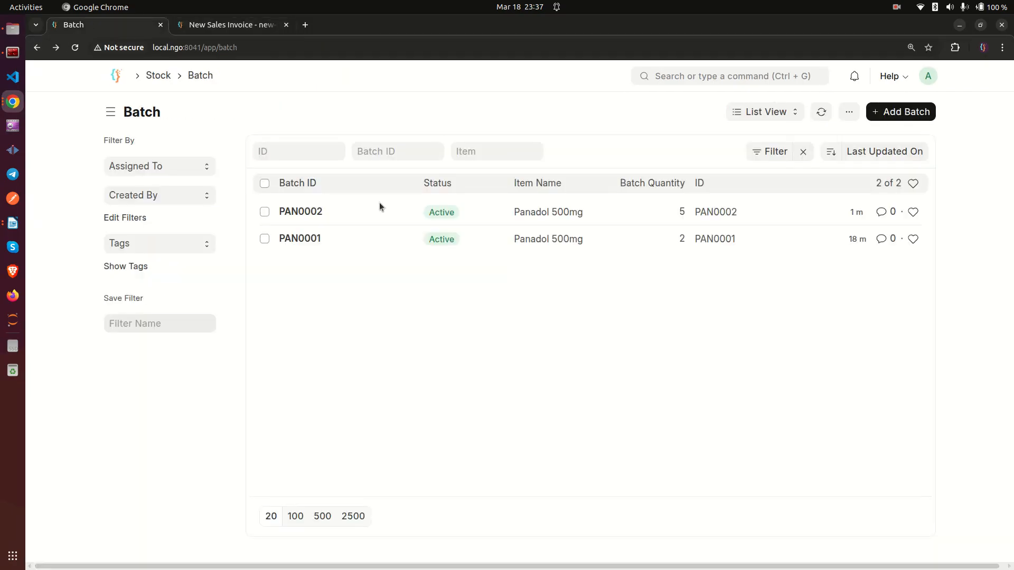
{"action": "left_click", "coordinate": [299, 212]}
{"action": "left_click", "coordinate": [246, 75]}
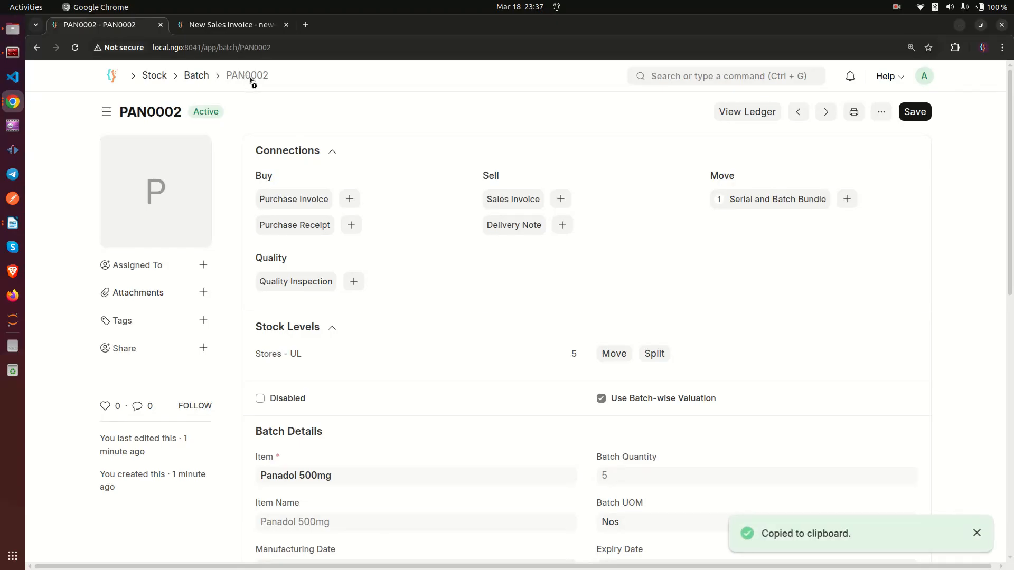
{"action": "left_click", "coordinate": [251, 25]}
{"action": "left_click", "coordinate": [227, 274]}
{"action": "key", "text": "ctrl+v"}
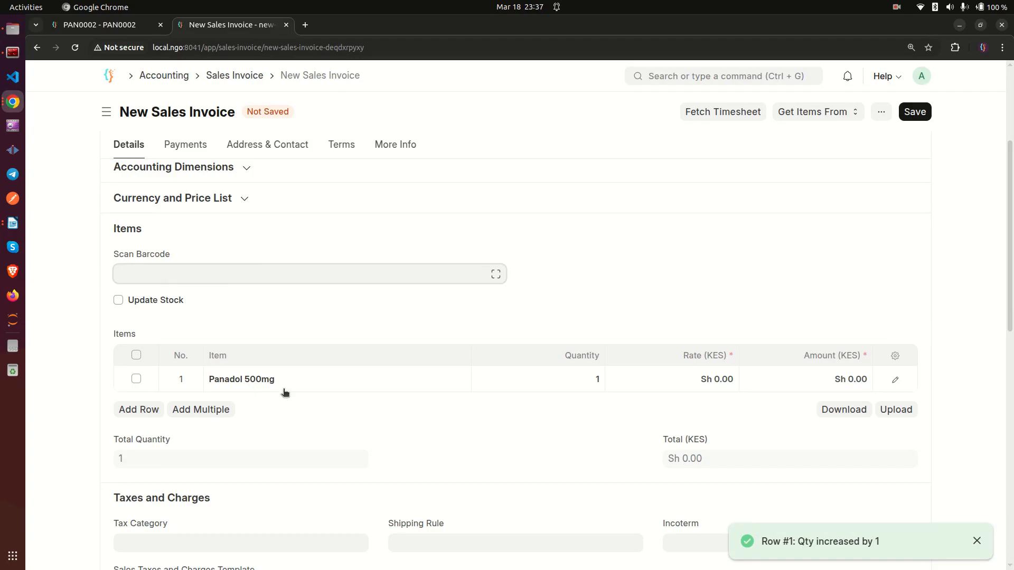
- Return the batch record to the Batch list and scan PAN0002 into the invoice five more times, raising Panadol 500mg's quantity to 6
{"action": "left_click", "coordinate": [105, 25]}
{"action": "left_click", "coordinate": [199, 77]}
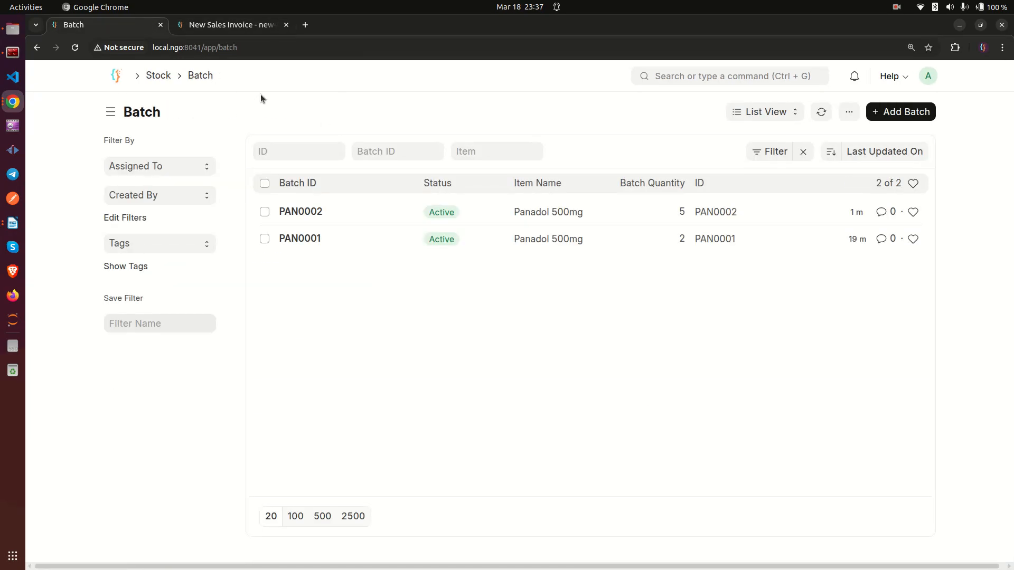
{"action": "left_click", "coordinate": [694, 76]}
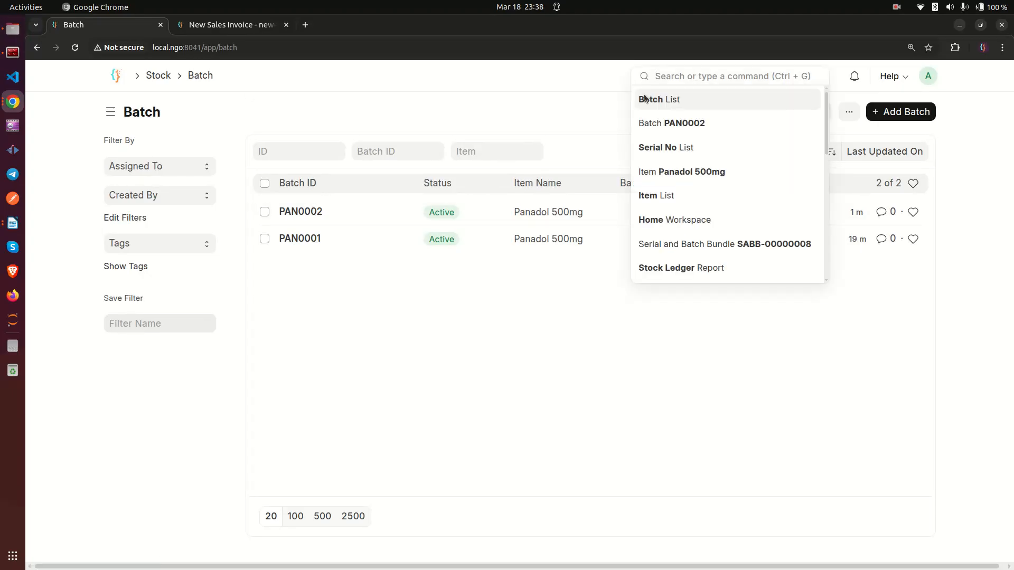
{"action": "left_click", "coordinate": [219, 25]}
{"action": "key", "text": "ctrl+v"}
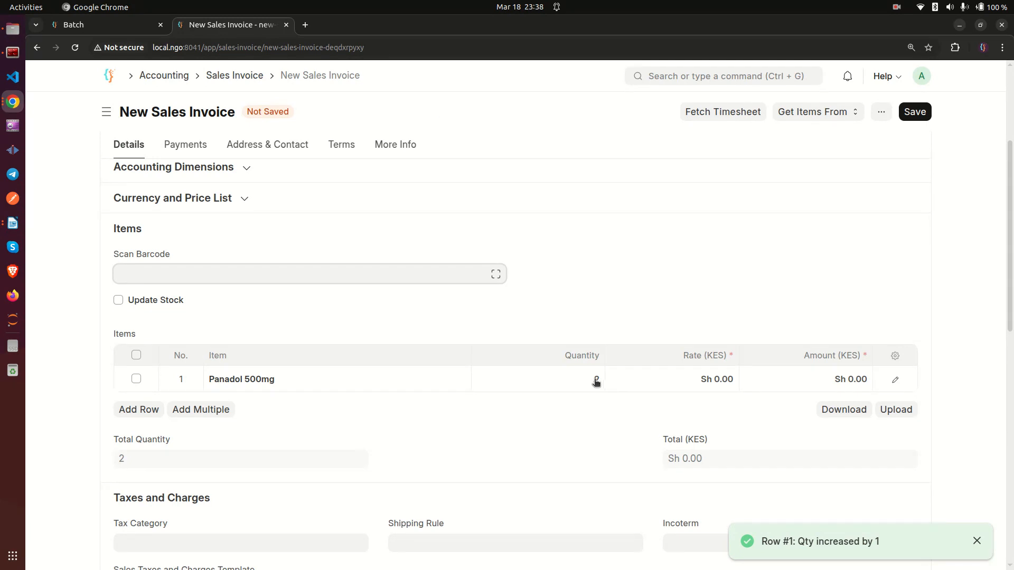
{"action": "key", "text": "ctrl+v"}
{"action": "key", "text": "ctrl+v"}
{"action": "key", "text": "ctrl+v"}
{"action": "key", "text": "ctrl+v"}
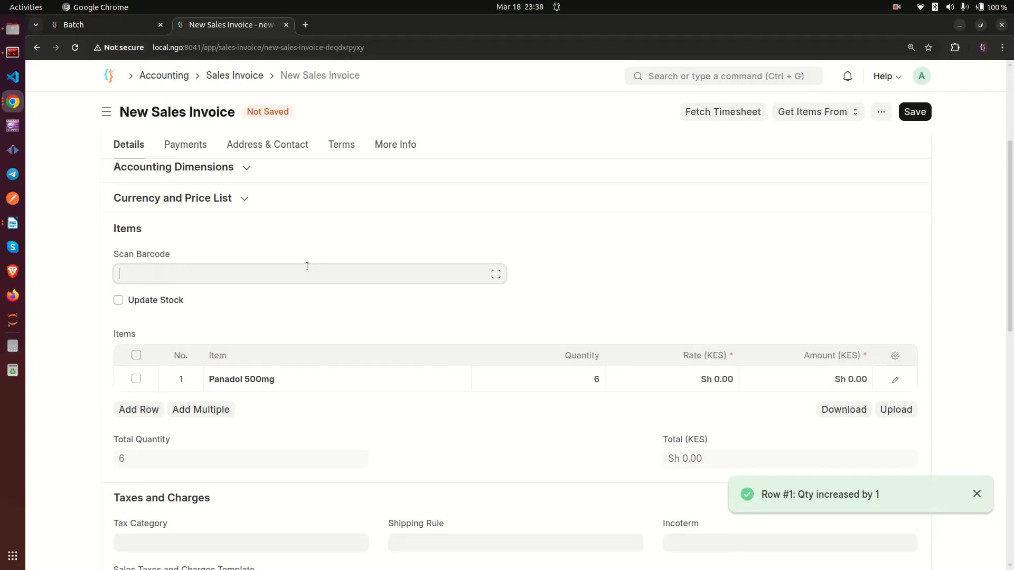
- Set the Panadol 500mg invoice row to a quantity of 1 and a rate of 500
{"action": "left_click", "coordinate": [524, 373]}
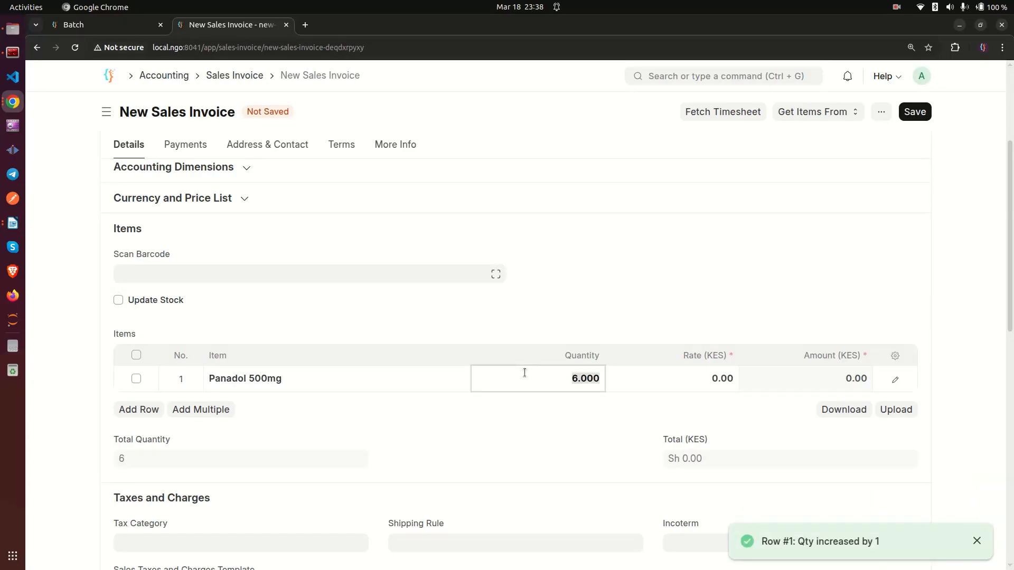
{"action": "type", "text": "1"}
{"action": "left_click", "coordinate": [656, 281]}
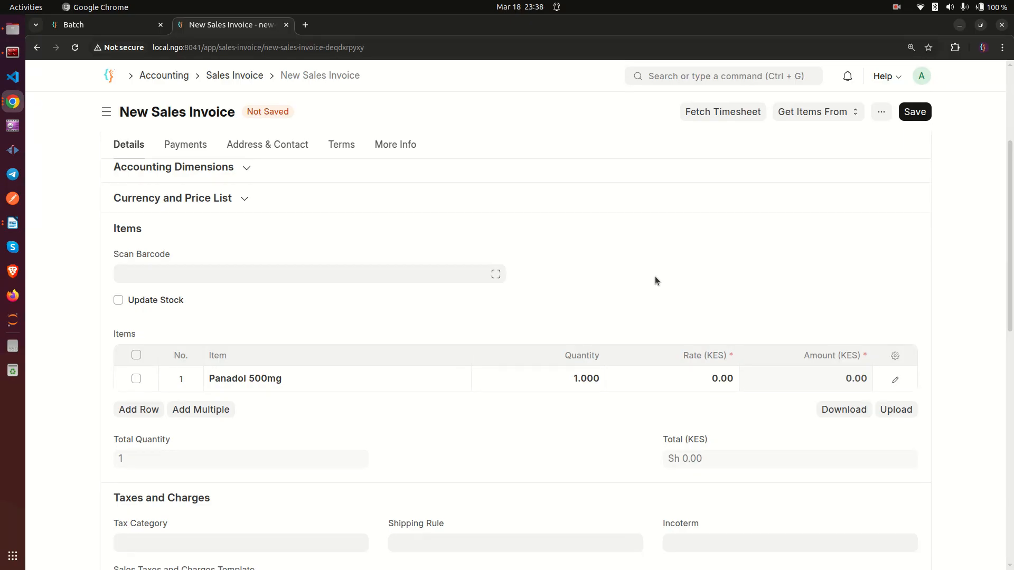
{"action": "left_click", "coordinate": [672, 391]}
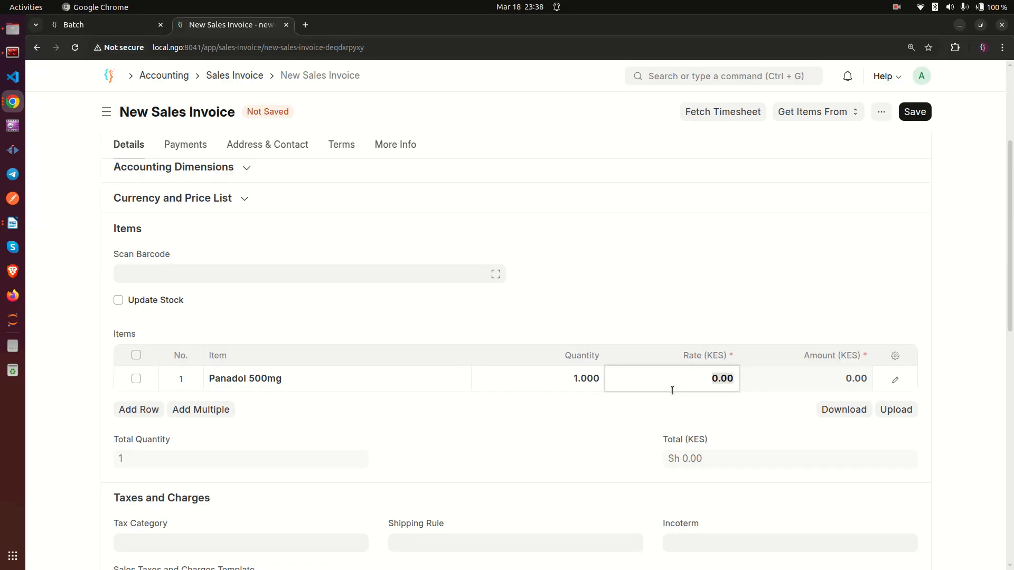
{"action": "type", "text": "500"}
{"action": "left_click", "coordinate": [947, 316]}
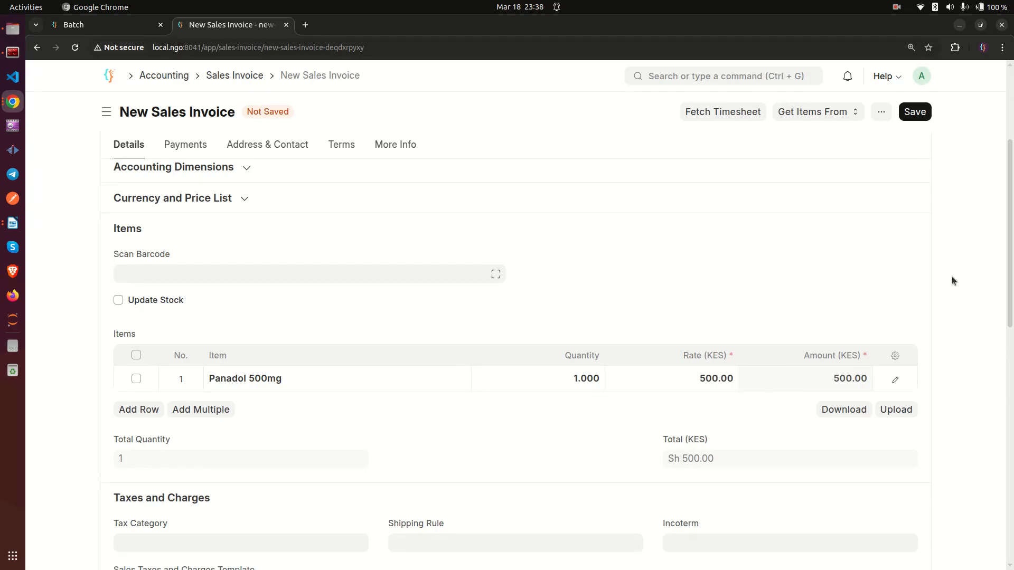
- Copy serial number 123456543FDS2345 from the Serial No list and scan it into the sales invoice to add OnePlus 10T
{"action": "left_click", "coordinate": [121, 29]}
{"action": "type", "text": "ser"}
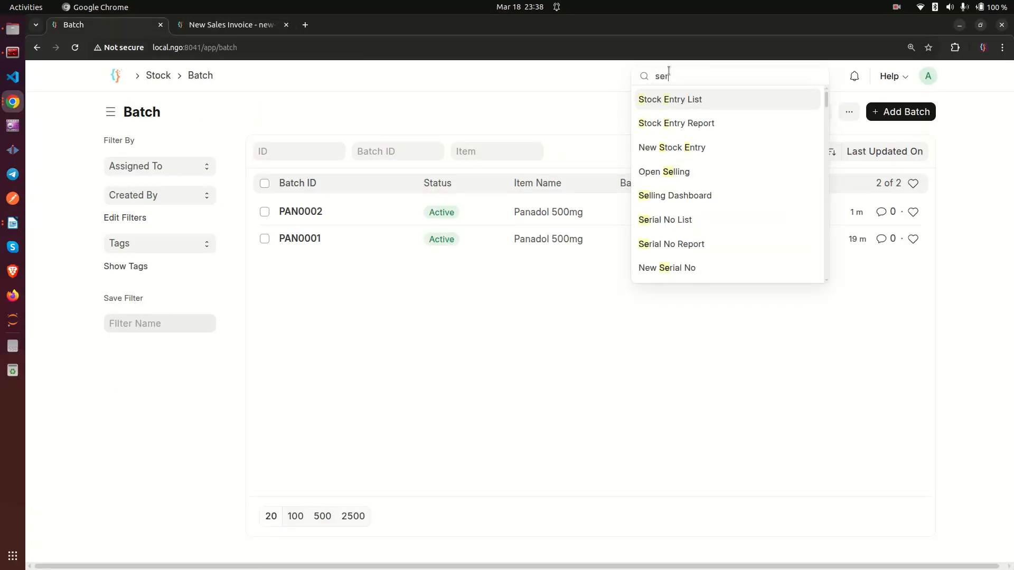
{"action": "left_click", "coordinate": [670, 108]}
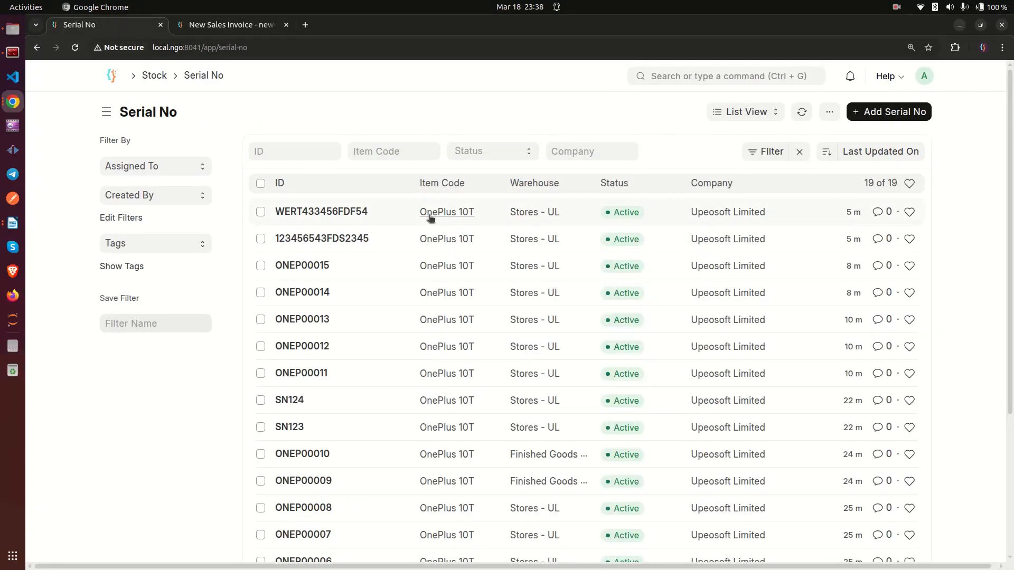
{"action": "left_click", "coordinate": [302, 238]}
{"action": "left_click", "coordinate": [292, 78]}
{"action": "left_click", "coordinate": [233, 24]}
{"action": "left_click", "coordinate": [176, 273]}
{"action": "key", "text": "ctrl+v"}
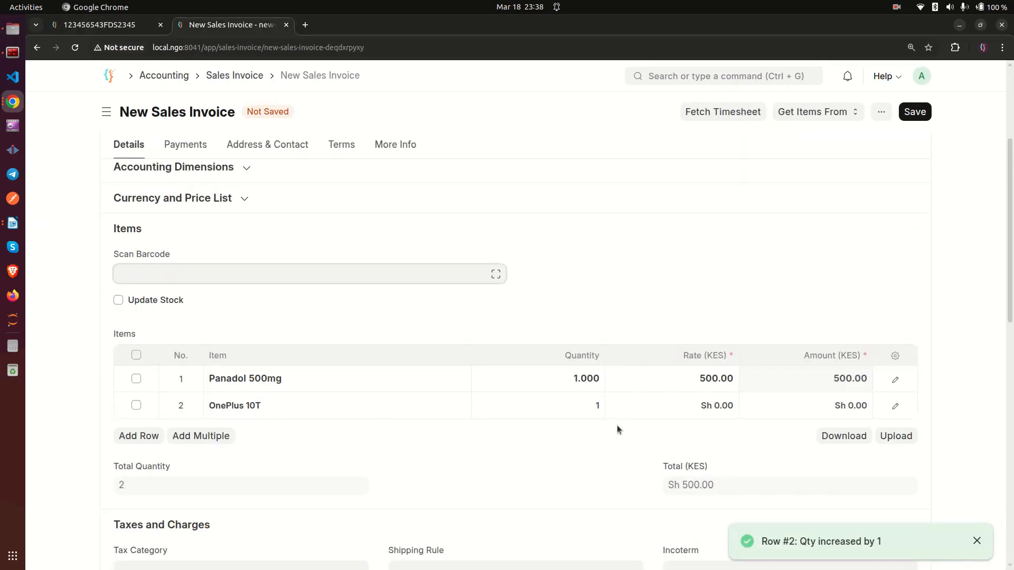
- Set the OnePlus 10T row's rate to 90,000 in the sales invoice
{"action": "left_click", "coordinate": [678, 405]}
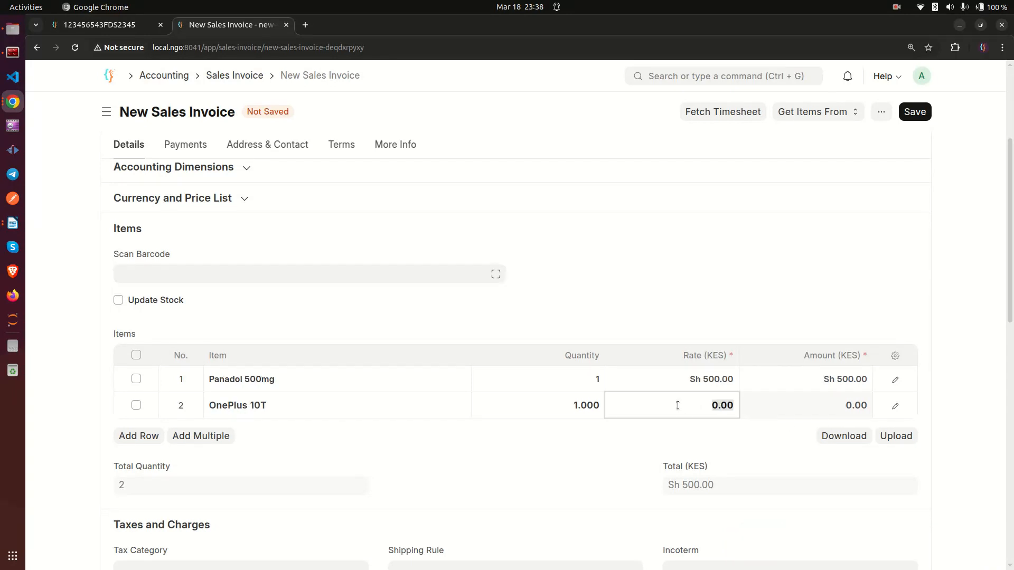
{"action": "type", "text": "90,000"}
{"action": "left_click", "coordinate": [948, 310]}
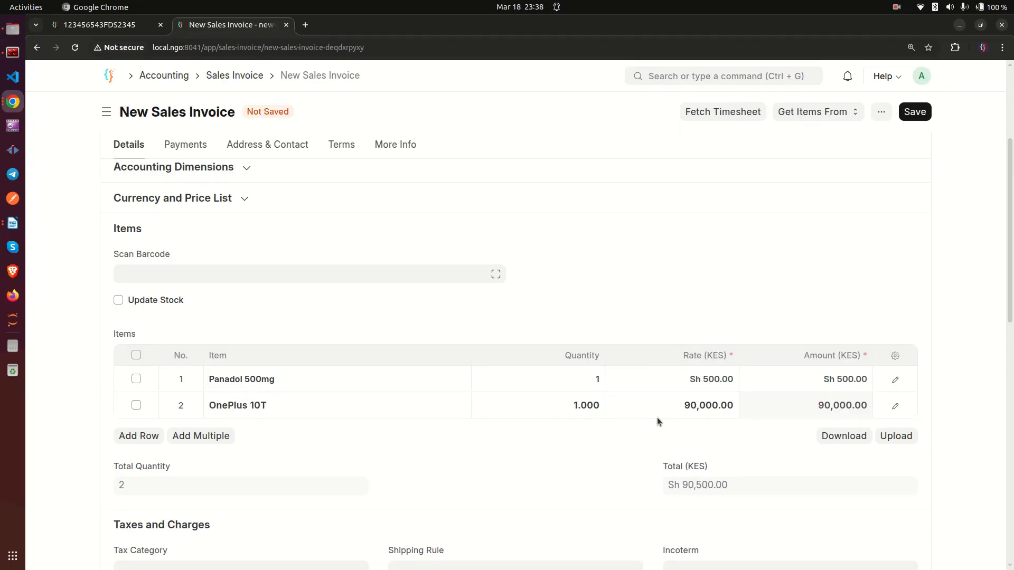
- Return to the Serial No list and compare its OnePlus 10T entries with the sales invoice's items
{"action": "left_click", "coordinate": [112, 26]}
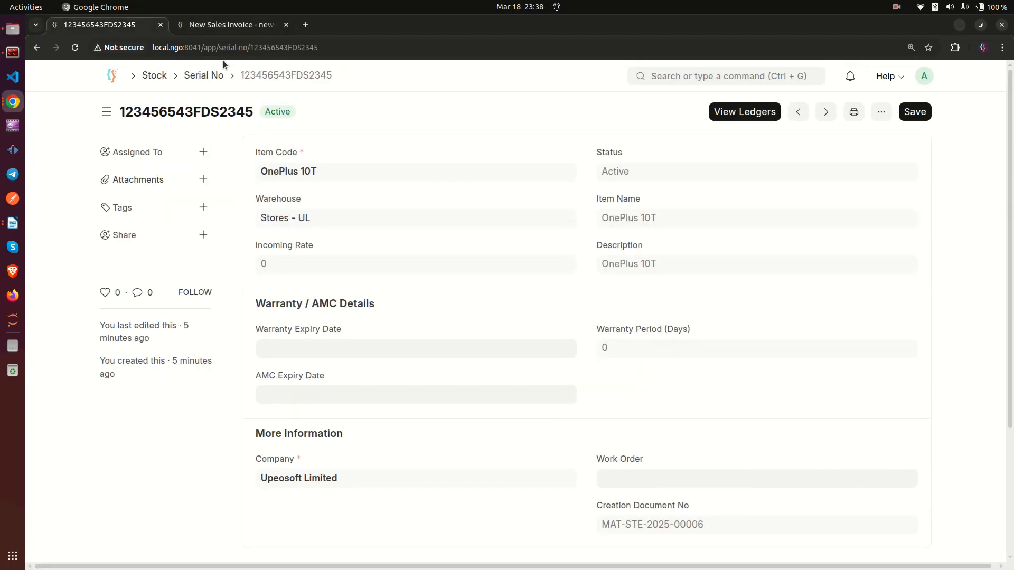
{"action": "left_click", "coordinate": [207, 75]}
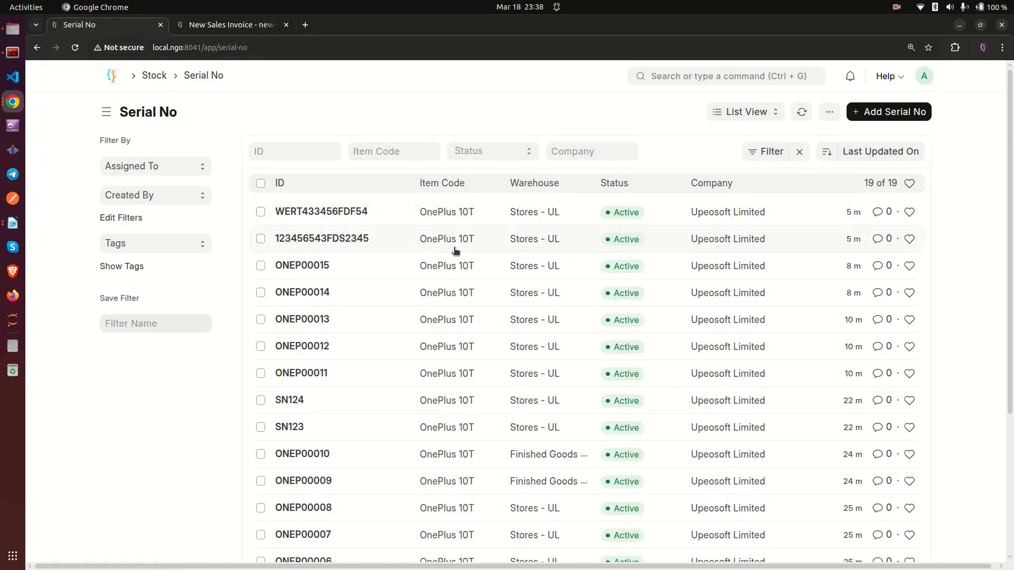
{"action": "left_click", "coordinate": [187, 26]}
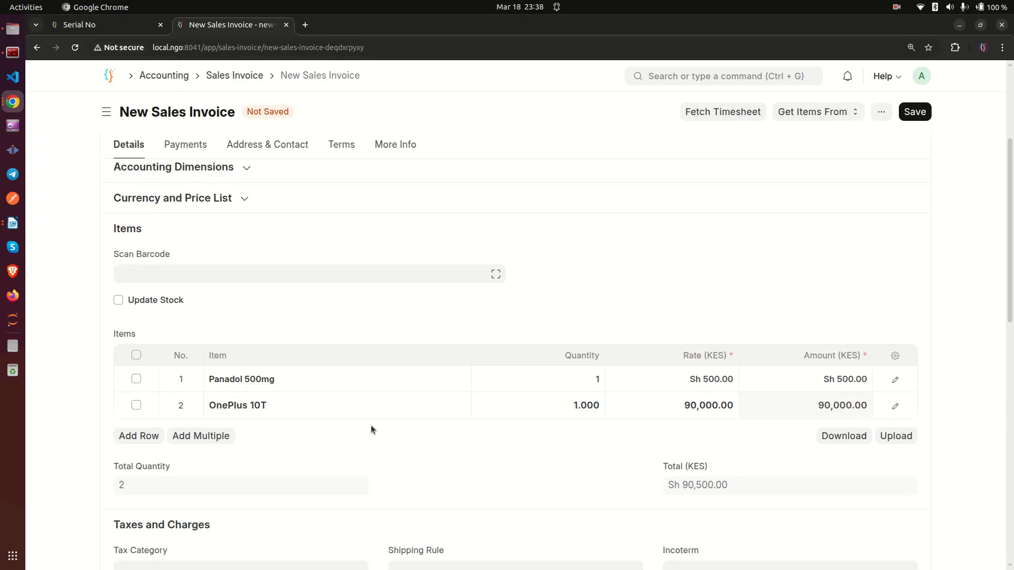
{"action": "left_click", "coordinate": [117, 28]}
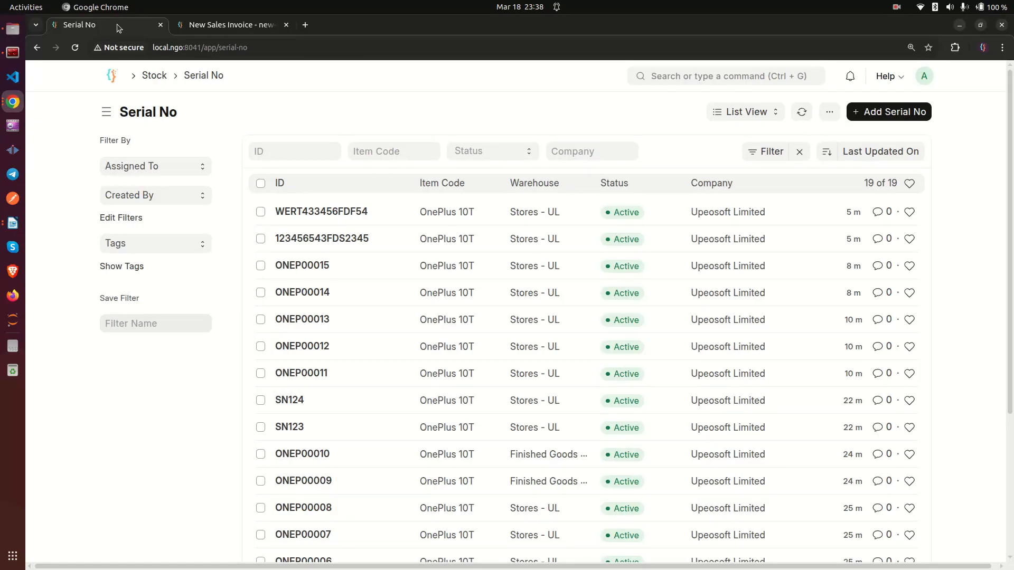